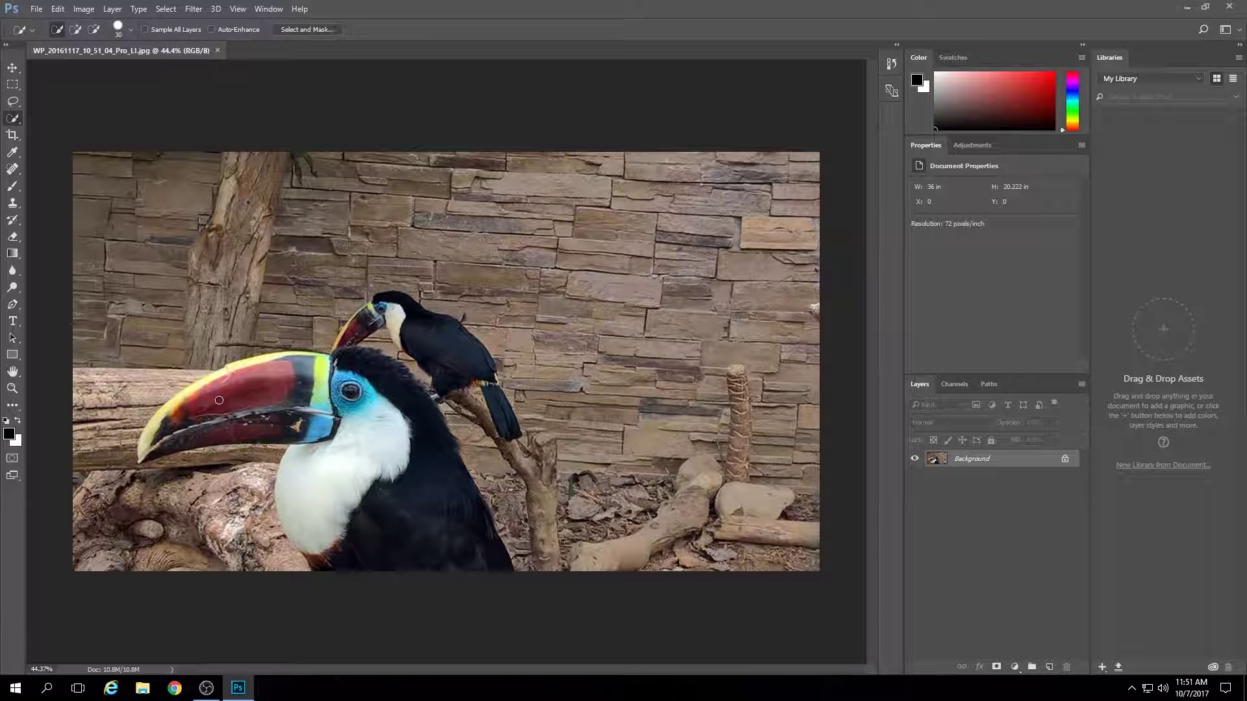
Quick-select the big toucan's beak and face, add the small toucan and branch, and subtract the wall
drag(160, 439, 306, 389)
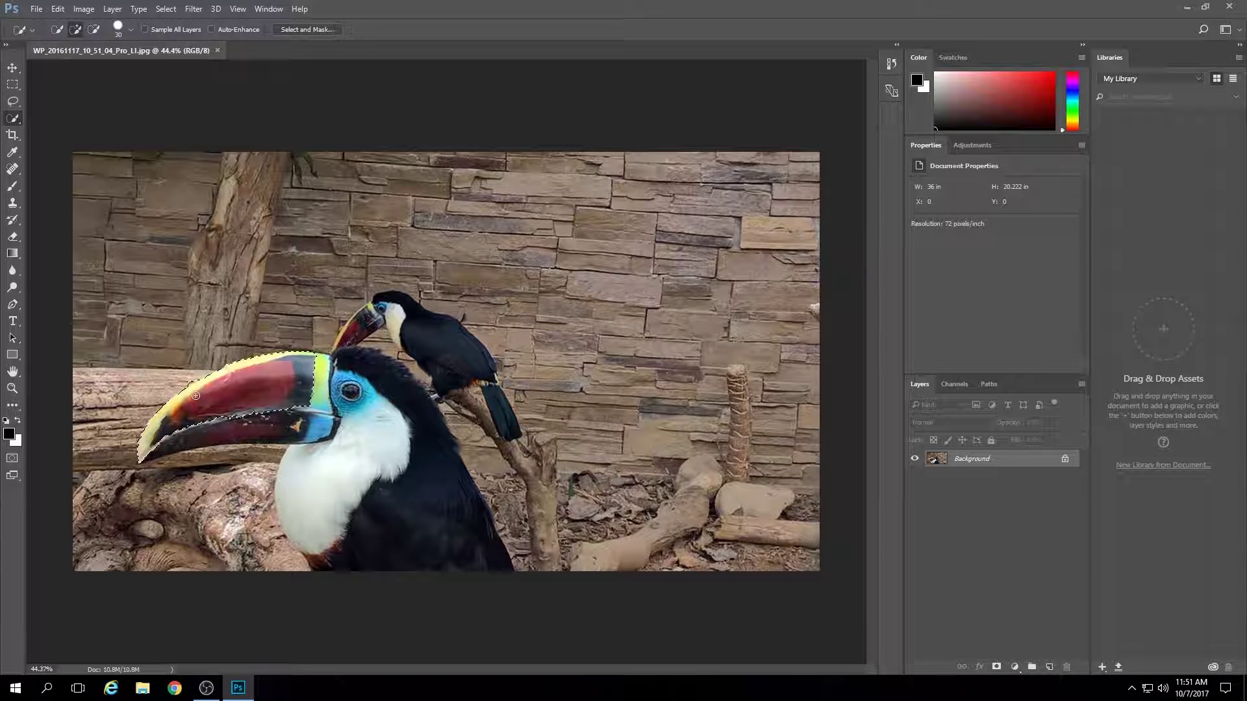
mouse_move(149, 448)
mouse_down()
mouse_move(324, 420)
mouse_move(379, 368)
mouse_move(428, 450)
mouse_move(350, 462)
mouse_move(281, 601)
mouse_up()
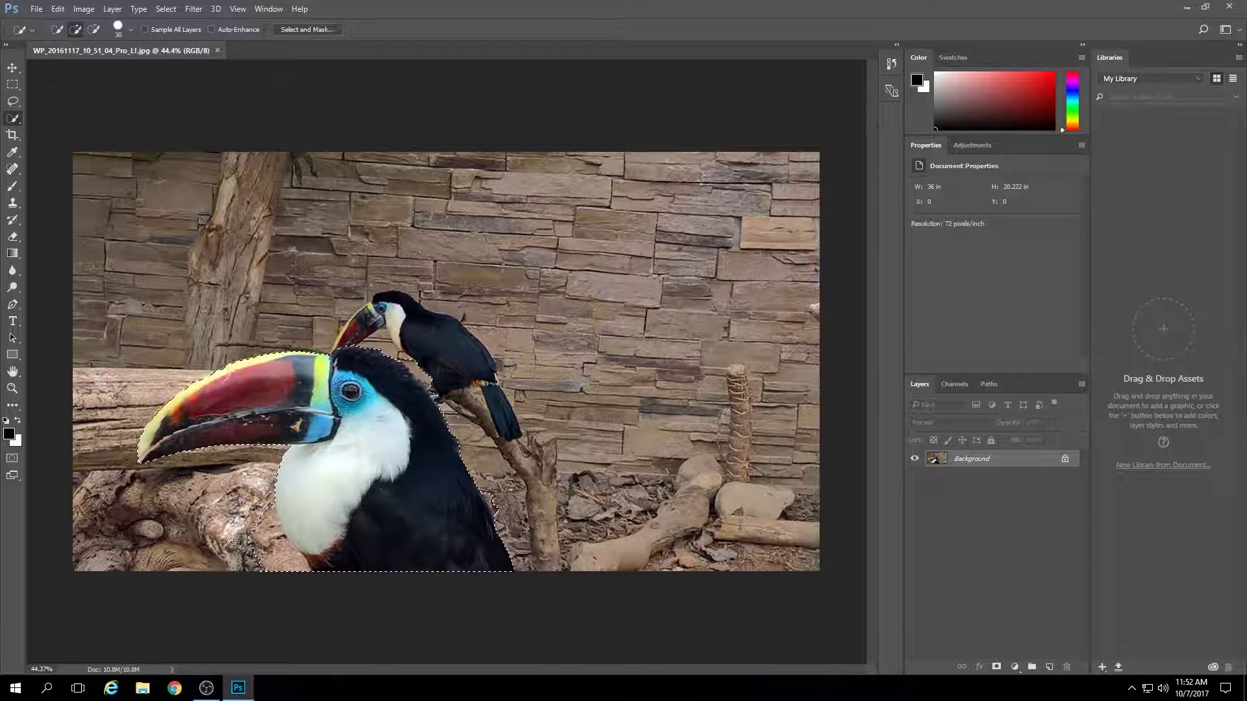
key(alt)
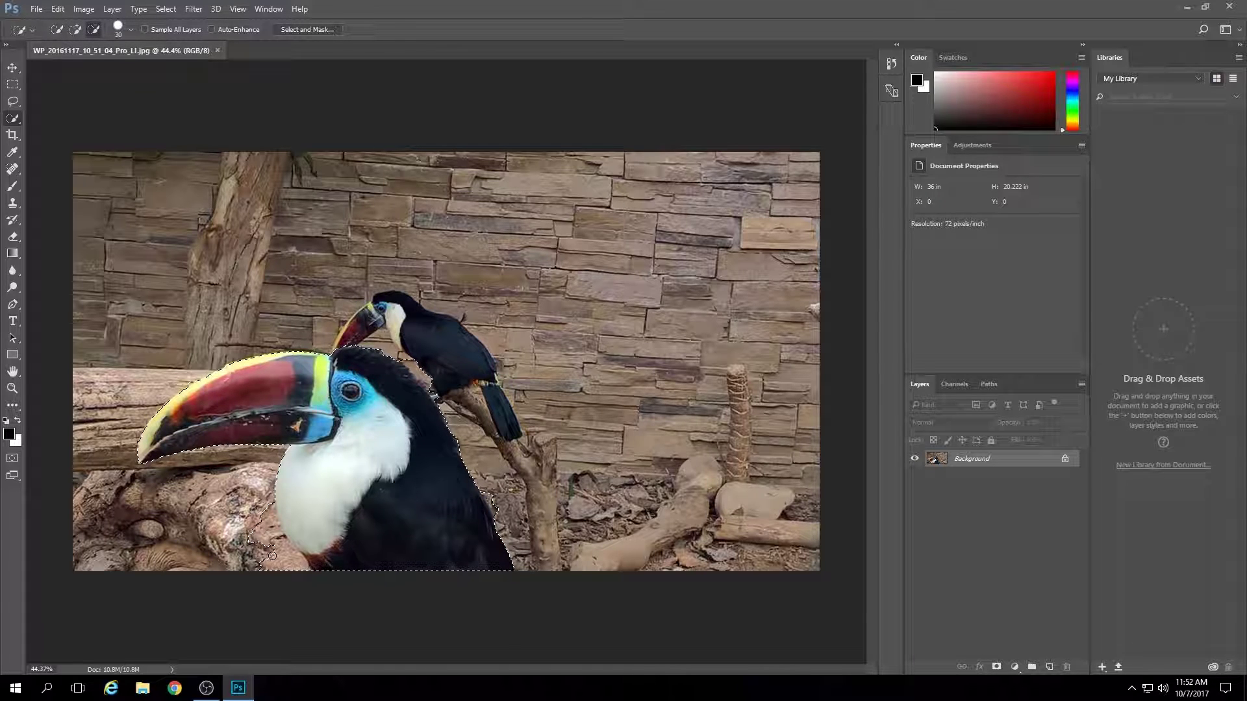
key(alt)
mouse_move(346, 338)
mouse_down()
mouse_move(540, 498)
mouse_move(560, 552)
mouse_up()
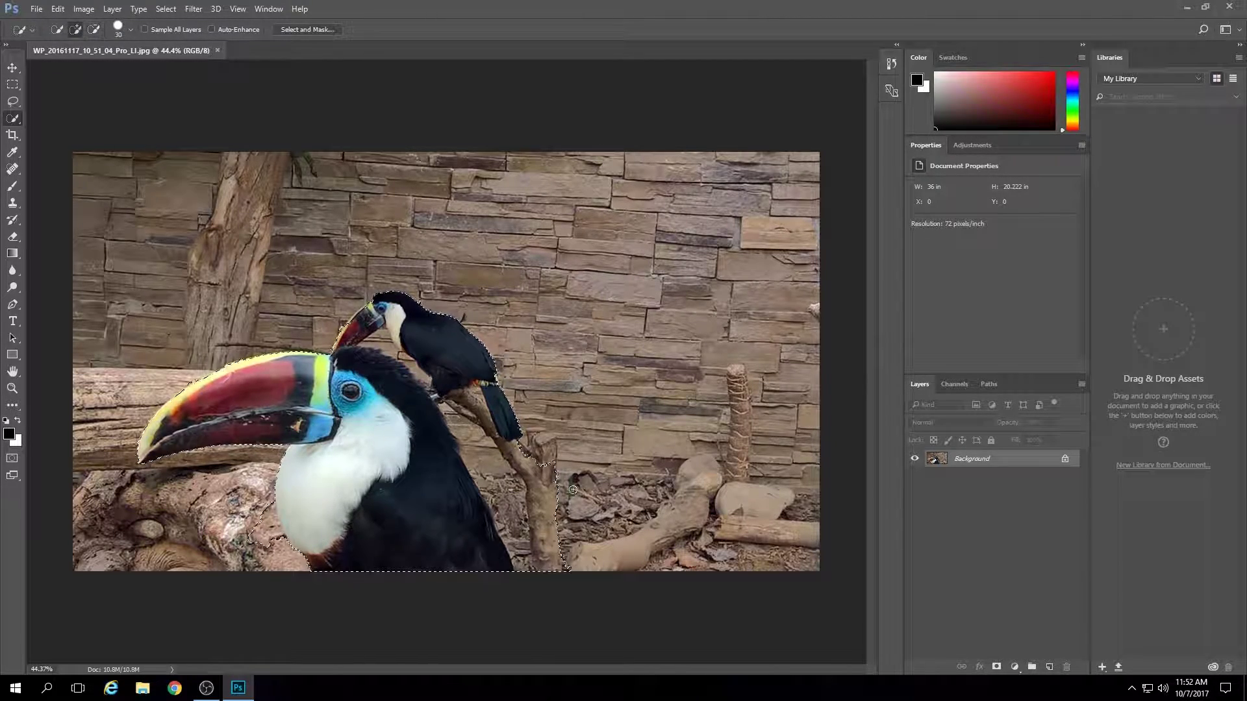
key(alt)
mouse_move(485, 454)
mouse_down()
mouse_move(506, 511)
mouse_move(381, 349)
mouse_up()
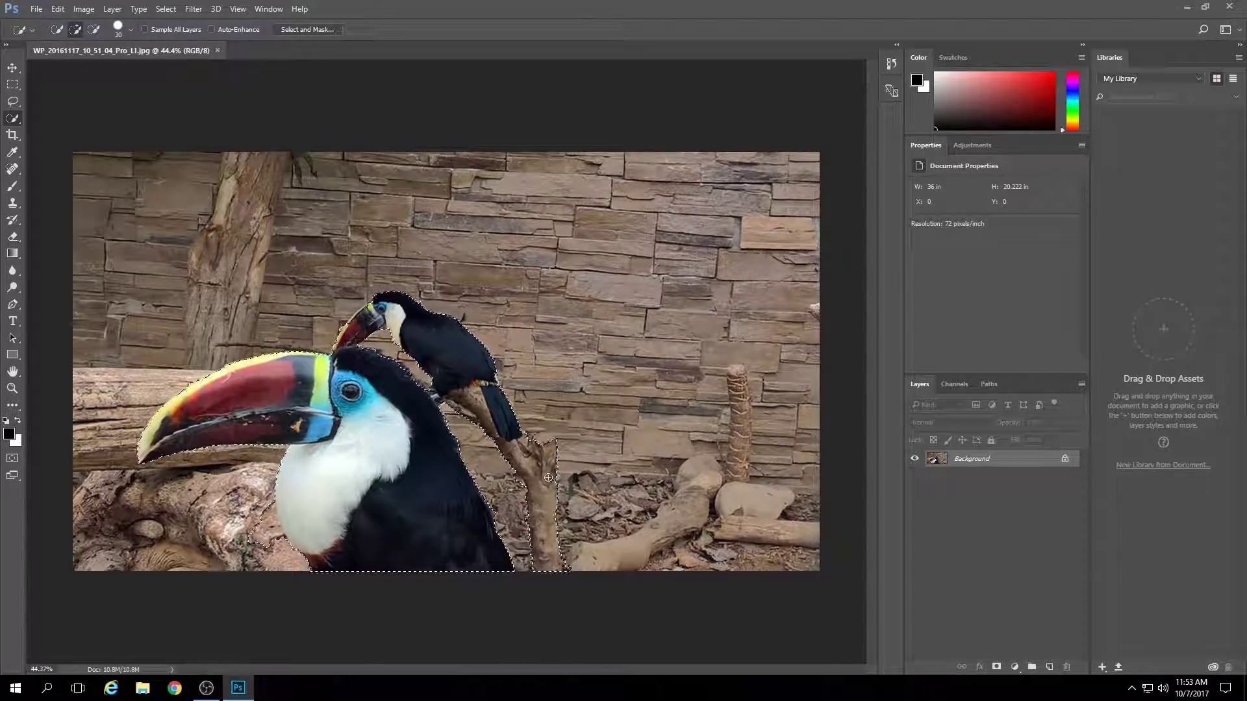
Reduce the selection brush size to 15 and add the top of the stump
scroll(550, 461, up, 3)
scroll(550, 461, up, 3)
right_click(495, 396)
key(Escape)
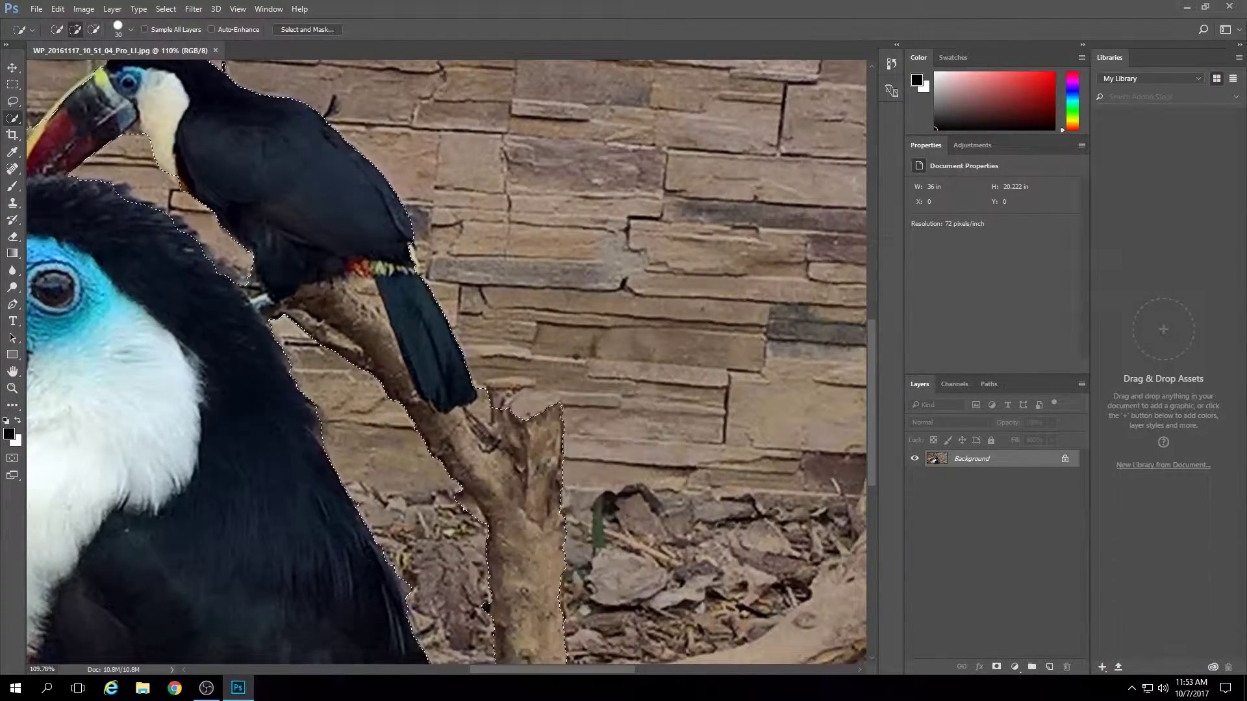
click(130, 29)
text(15)
key(Return)
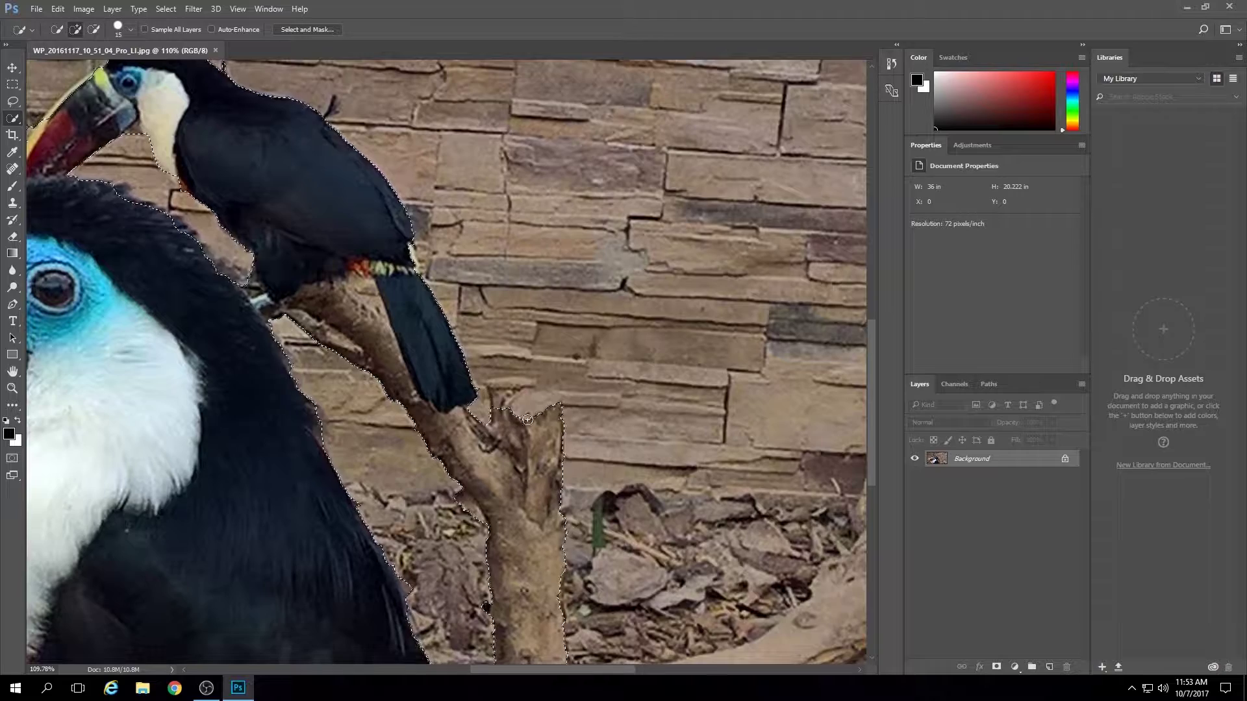
click(517, 392)
key(b)
scroll(445, 356, down, 12)
scroll(444, 357, up, 6)
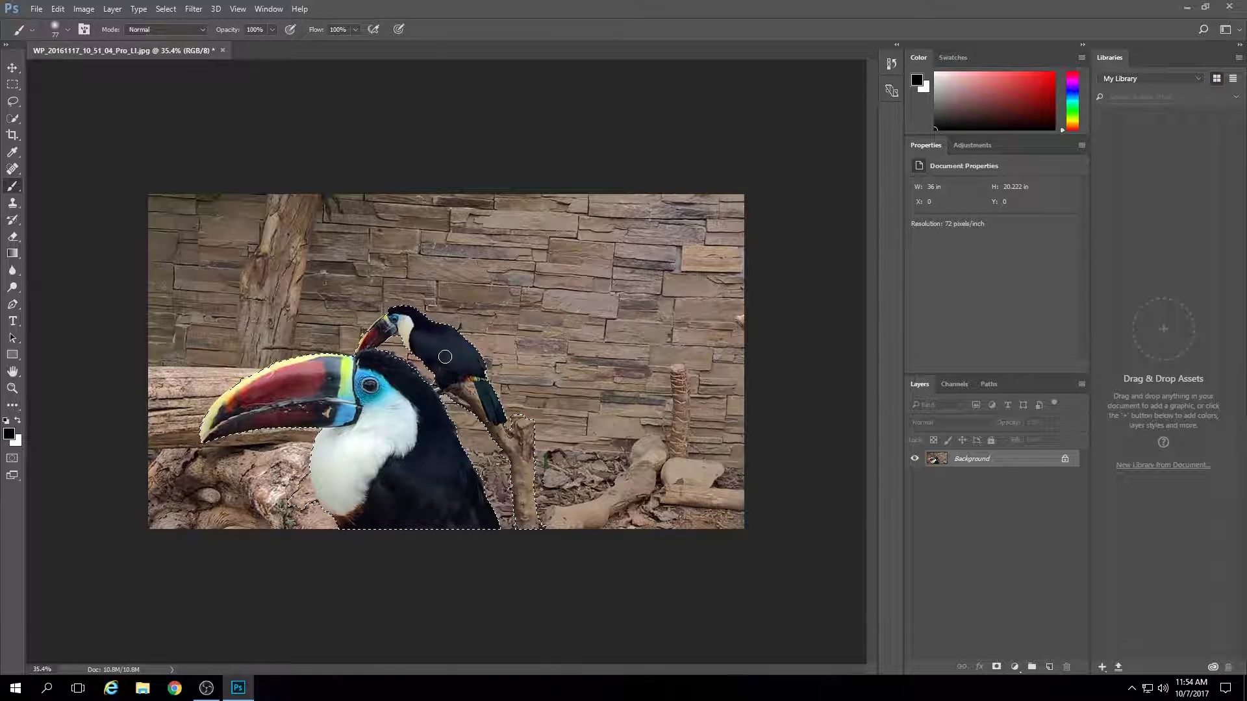
In Quick Mask, clear the red mask from a wall patch at the upper left
key(q)
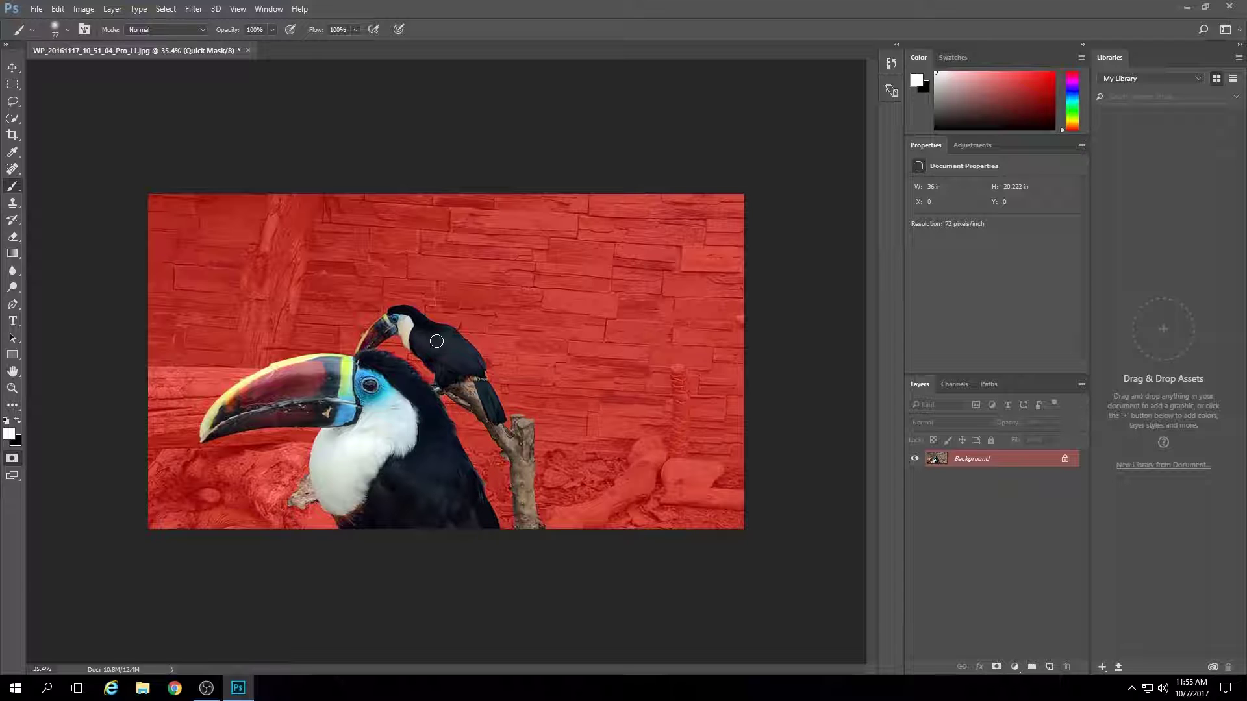
scroll(442, 334, up, 3)
scroll(402, 311, up, 3)
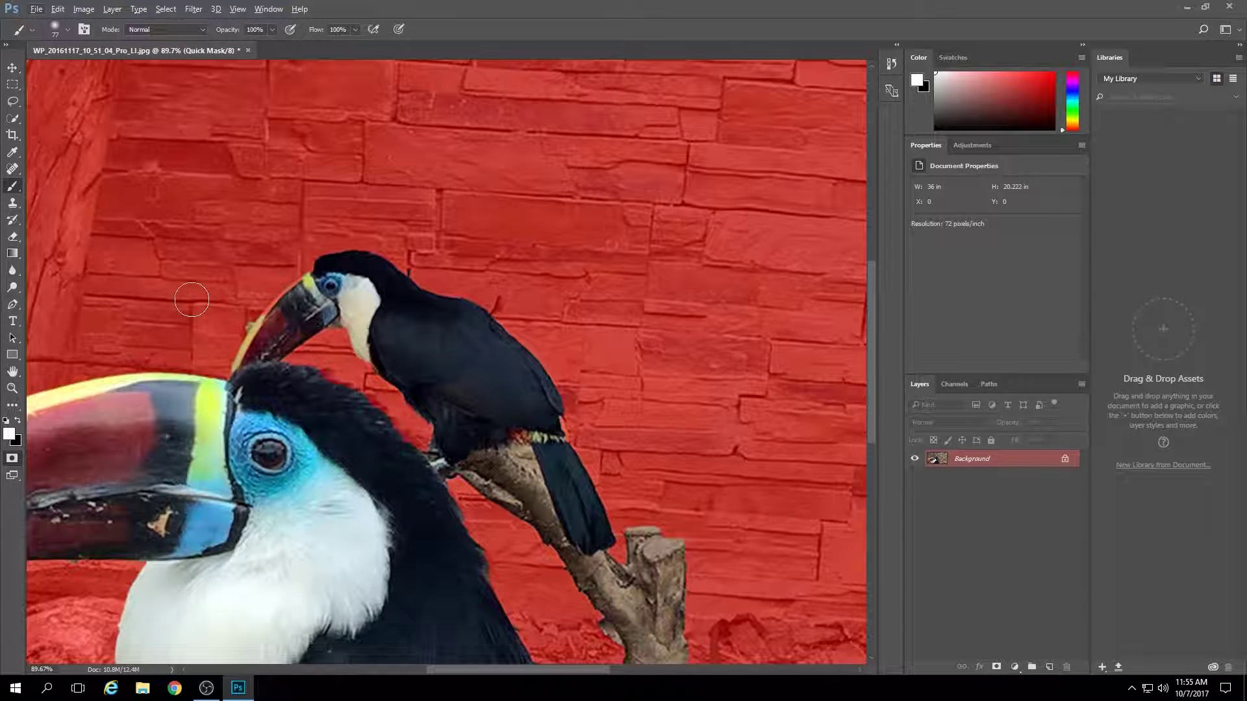
right_click(195, 179)
drag(328, 234, 344, 234)
key(Return)
mouse_move(221, 182)
mouse_down()
mouse_move(178, 221)
mouse_move(247, 163)
mouse_up()
Shrink the brush to 18, then 4 pixels, and unmask the beak's yellow edge
key(x)
scroll(361, 280, up, 5)
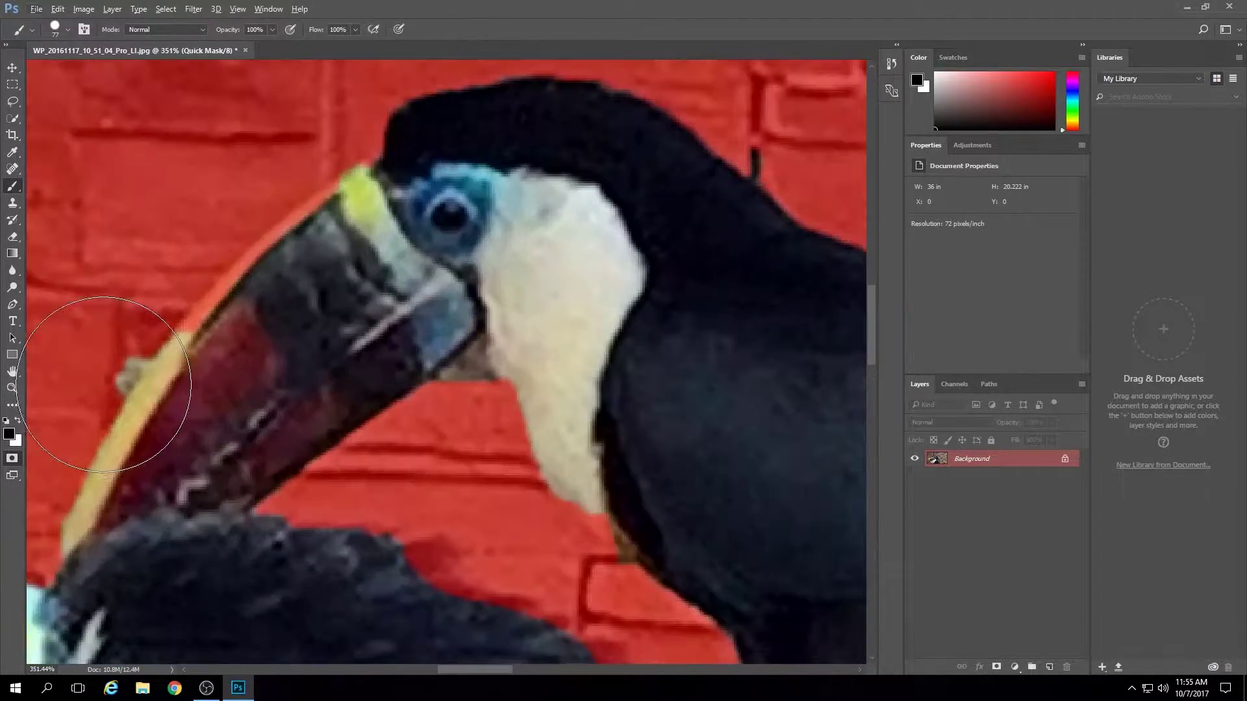
right_click(195, 253)
drag(338, 273, 315, 272)
key(Return)
scroll(132, 350, up, 2)
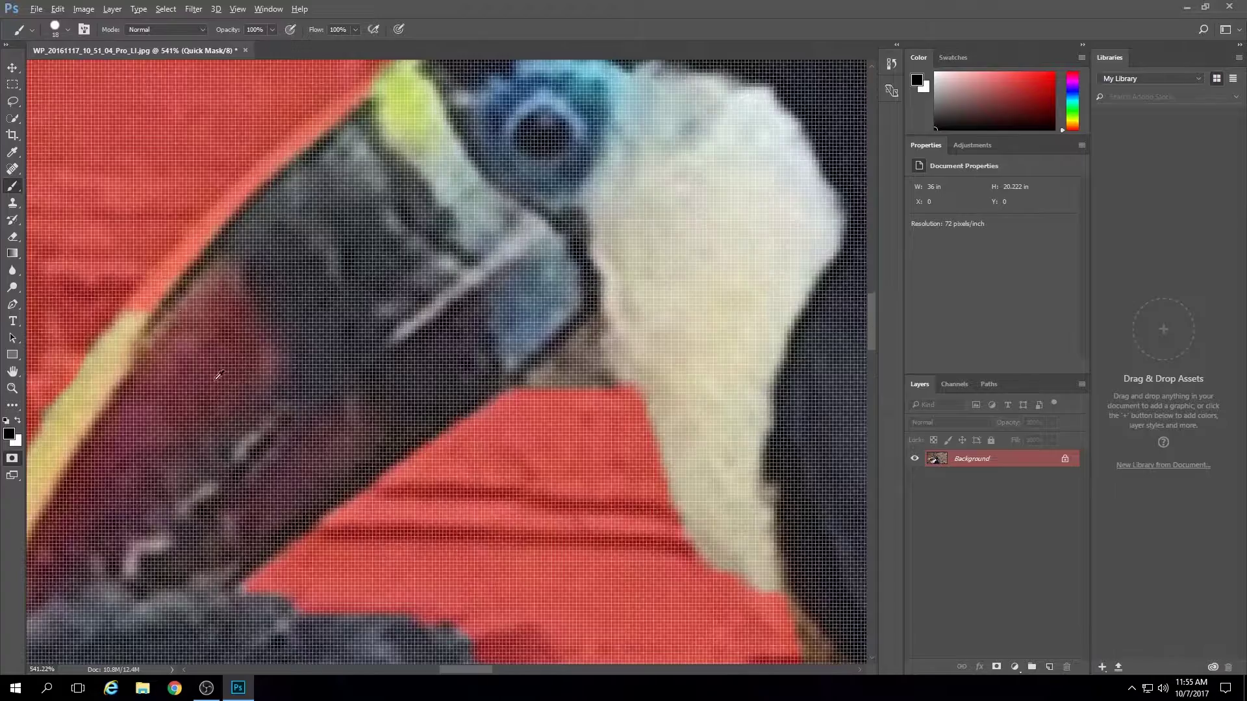
right_click(220, 303)
drag(291, 335, 286, 335)
key(Return)
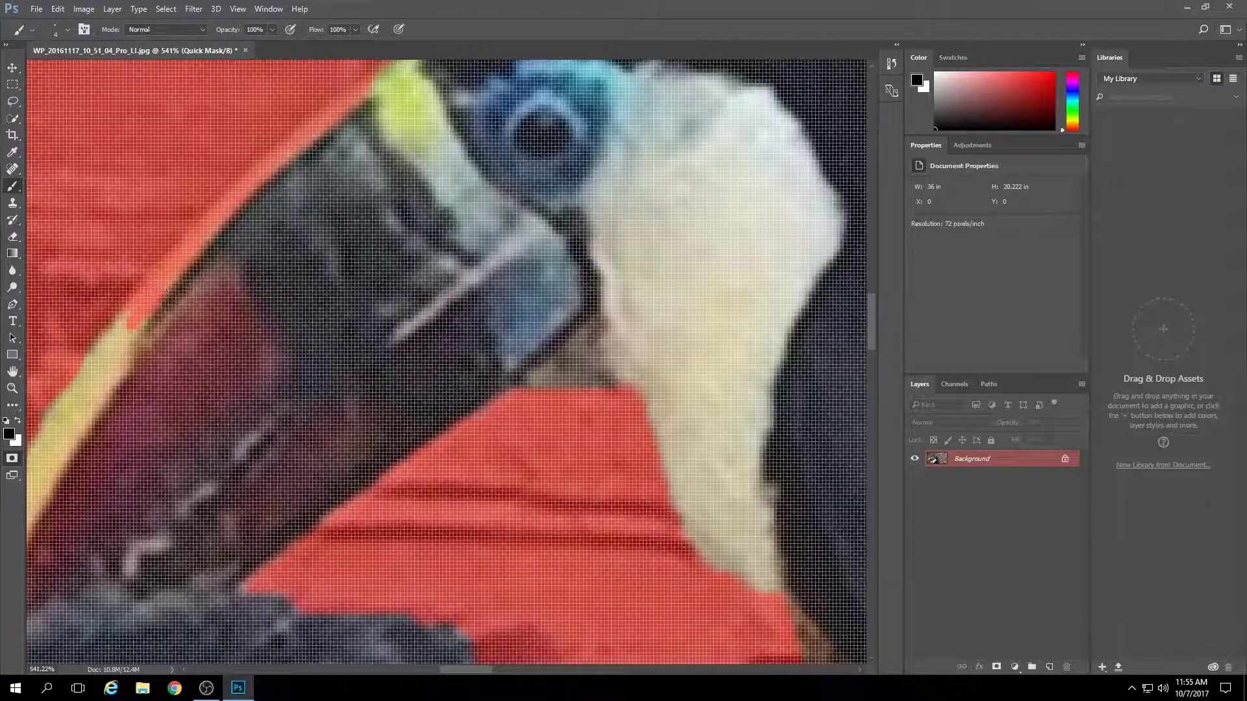
key(x)
drag(140, 328, 299, 150)
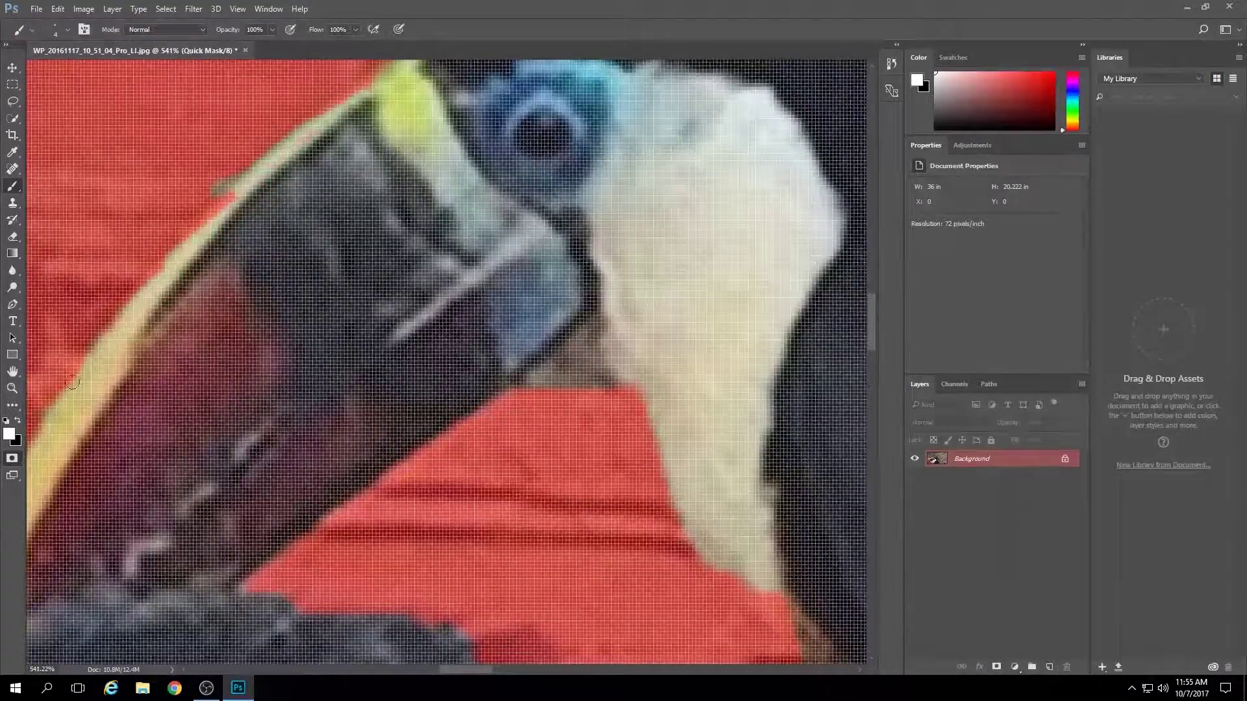
key(x)
key(x)
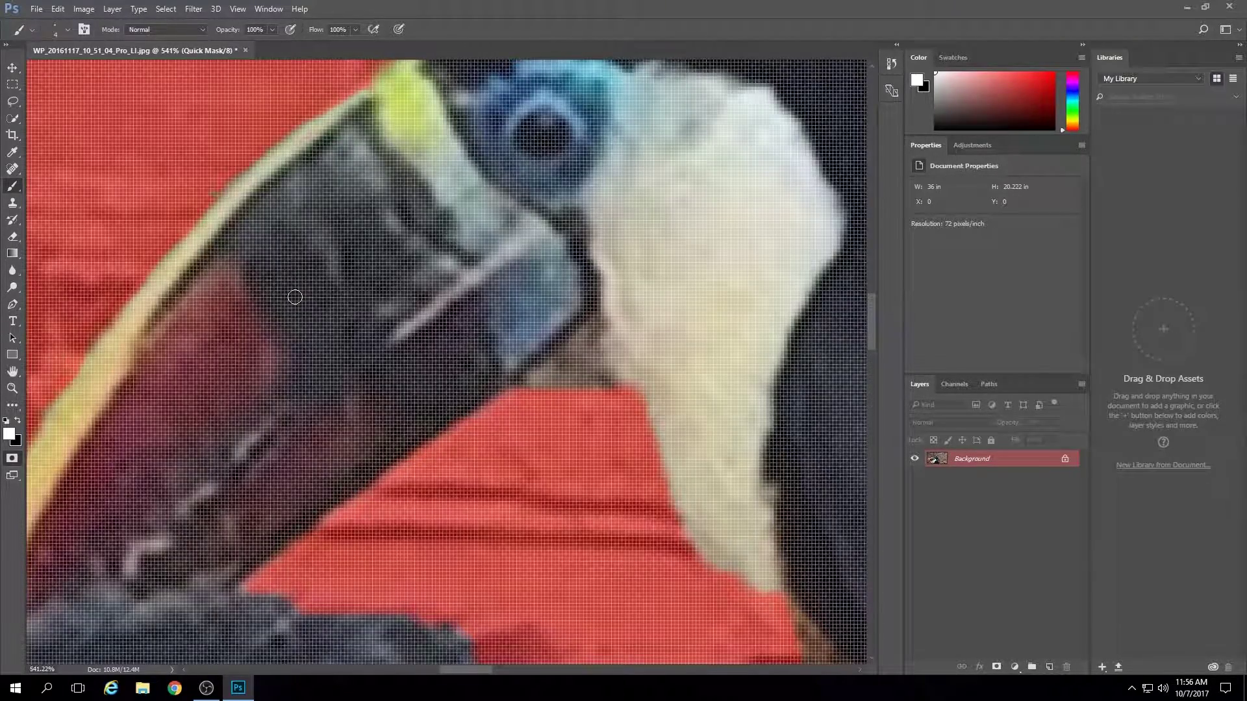
Extend the red mask along the branch edge, then turn the mask back into a selection
scroll(310, 313, down, 5)
key(x)
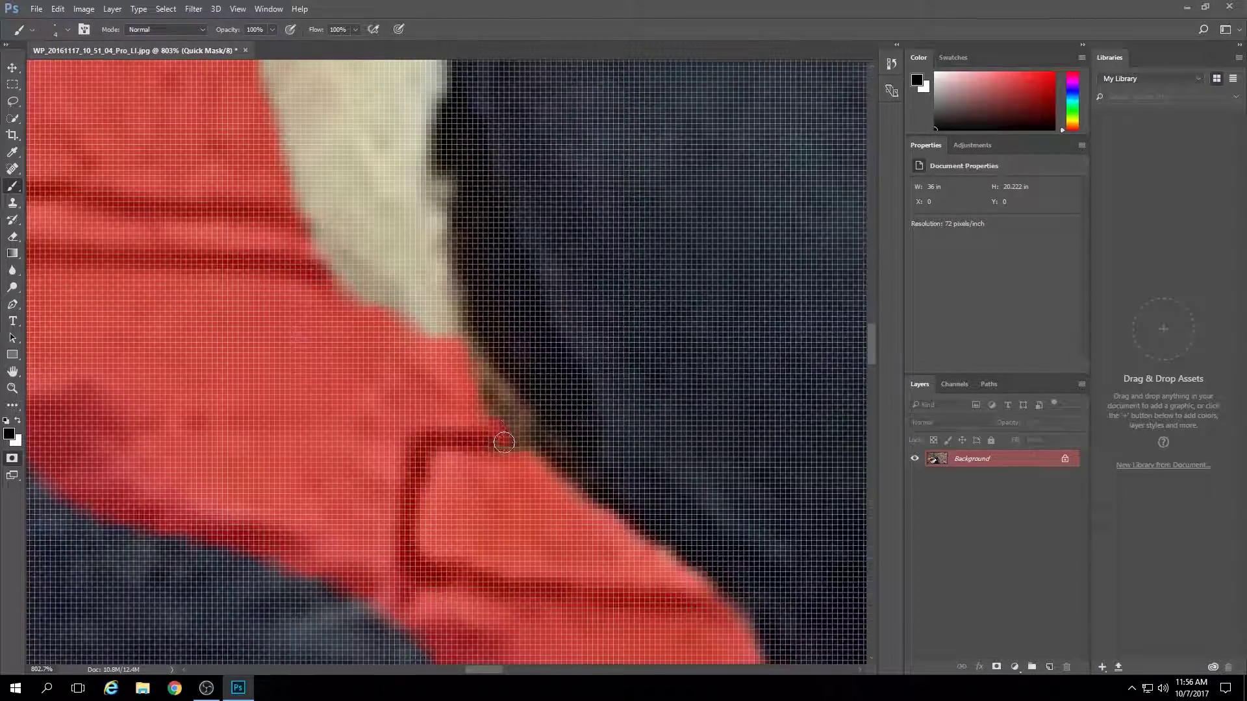
scroll(473, 416, up, 5)
scroll(243, 256, down, 4)
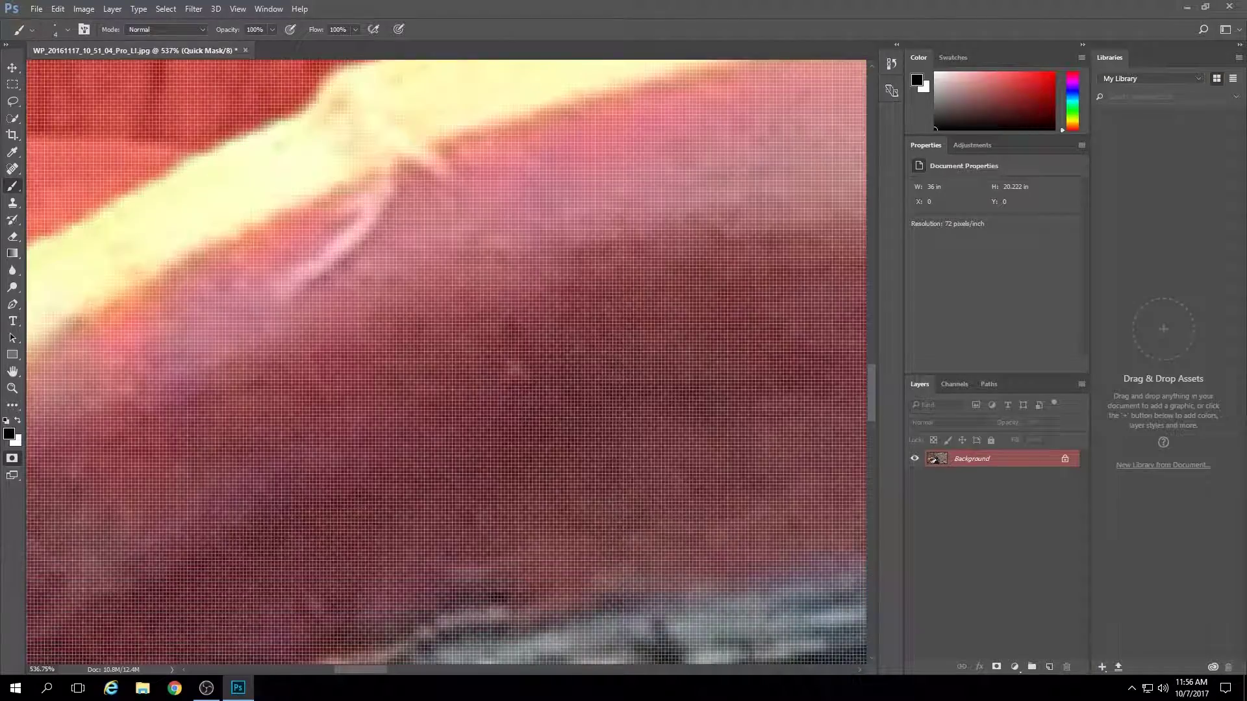
scroll(575, 355, up, 3)
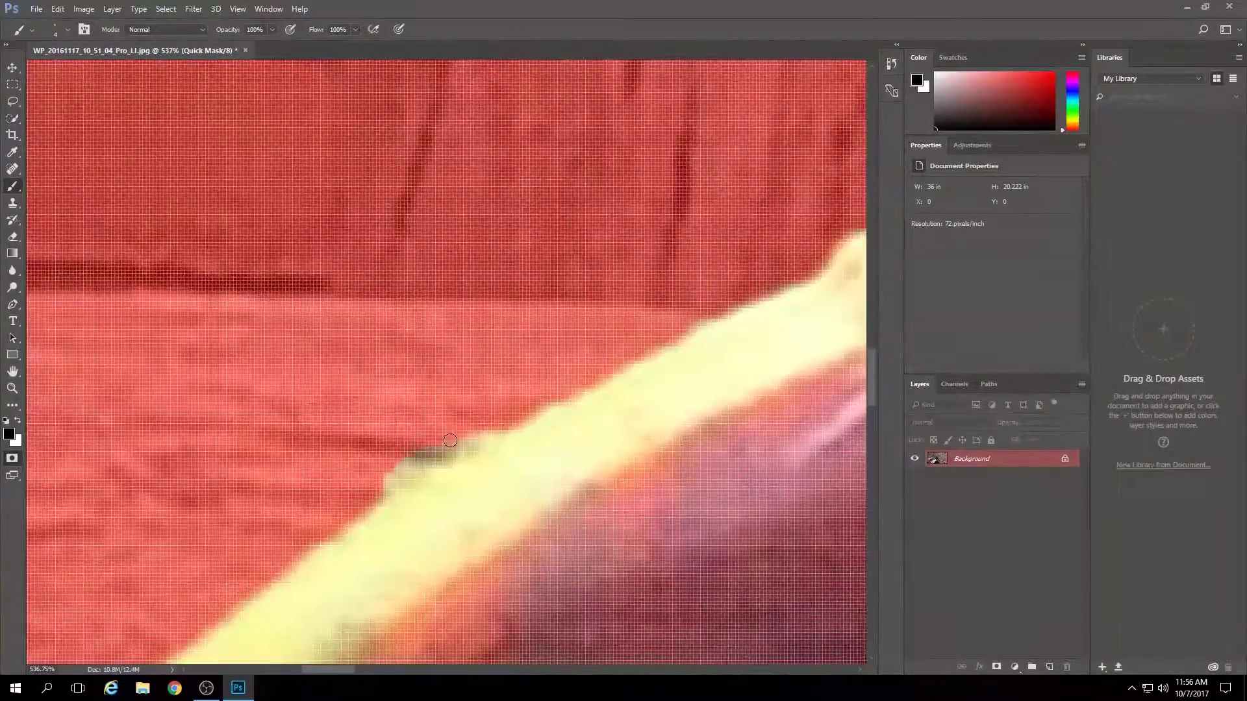
scroll(575, 356, up, 5)
scroll(575, 356, up, 5)
scroll(575, 356, up, 4)
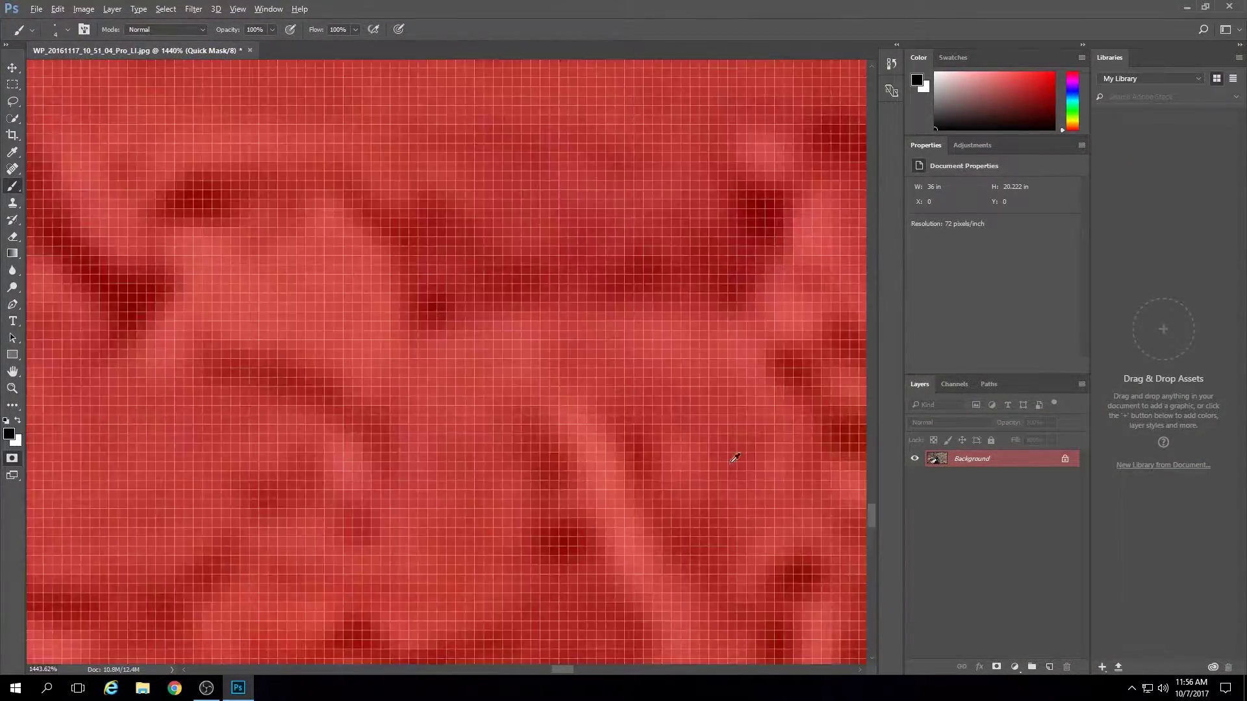
scroll(478, 409, right, 5)
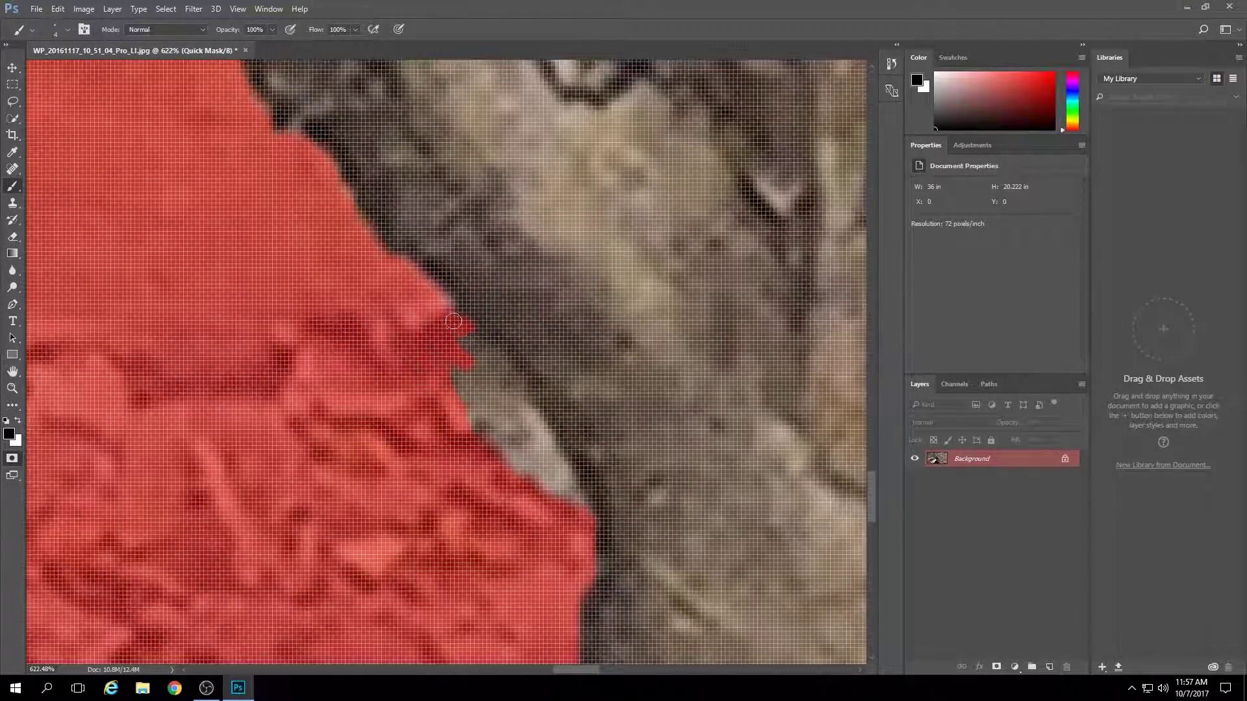
drag(478, 409, 581, 496)
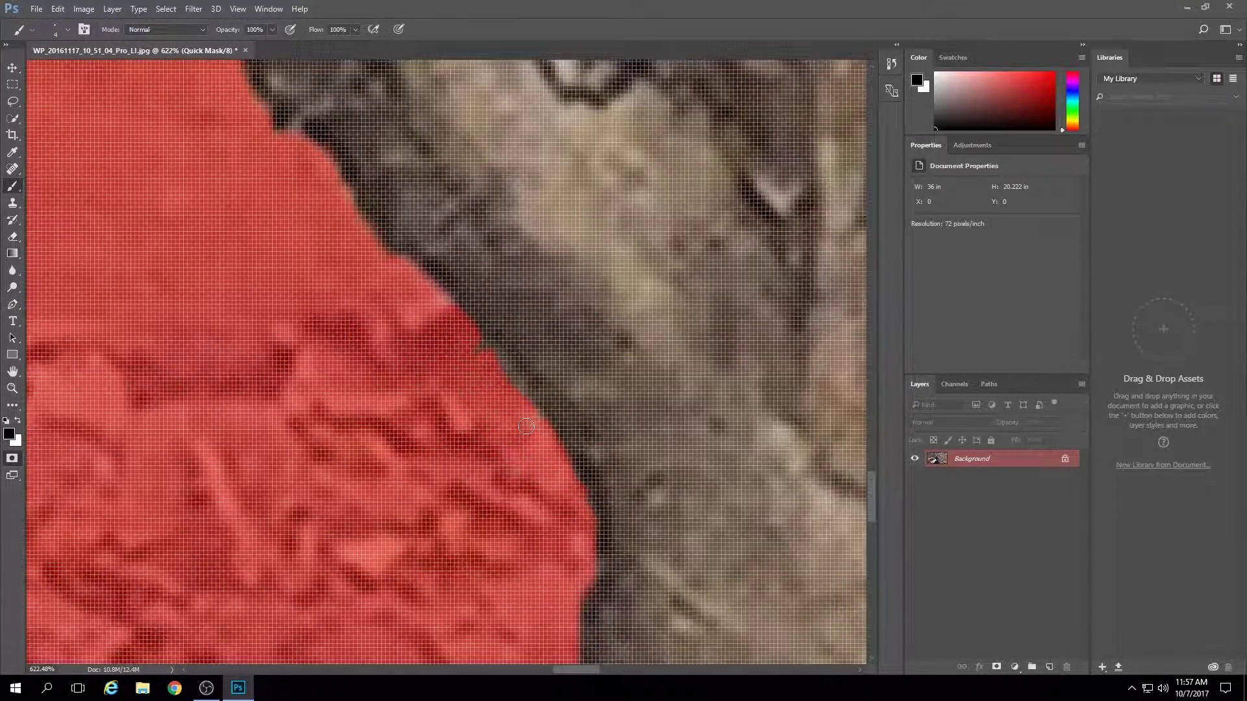
scroll(526, 426, down, 4)
scroll(526, 426, down, 2)
scroll(431, 253, up, 3)
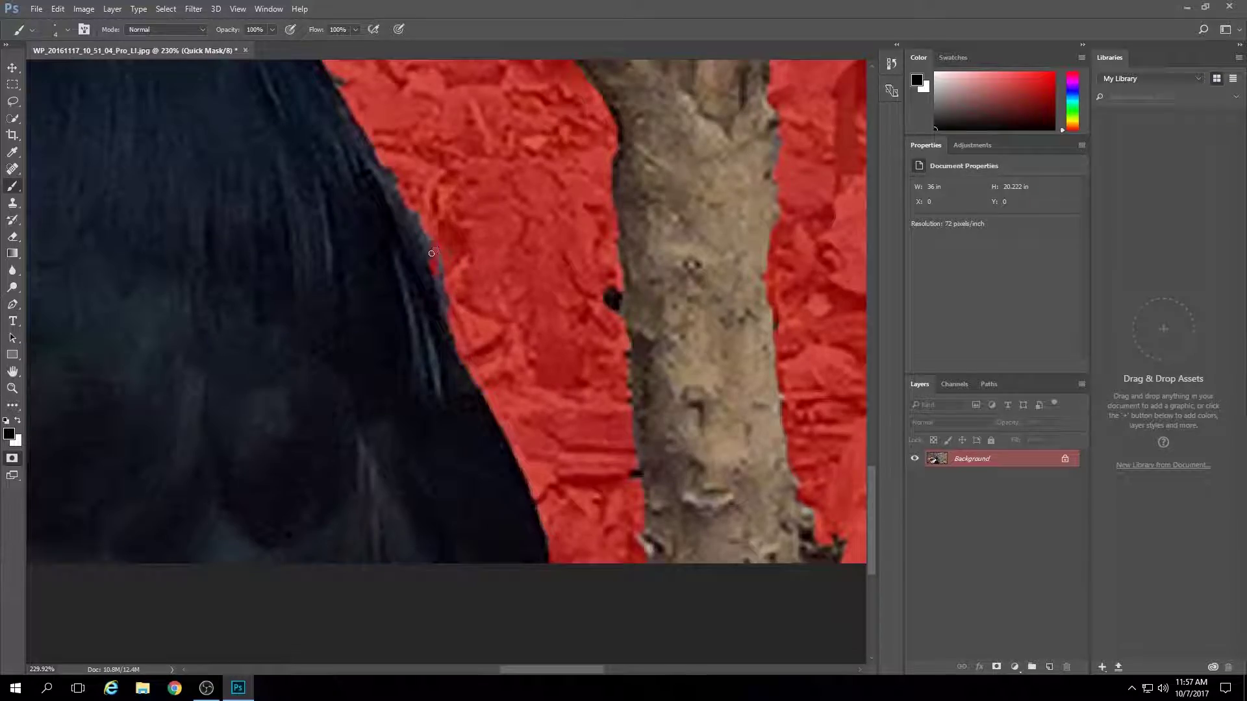
scroll(431, 253, up, 3)
key(x)
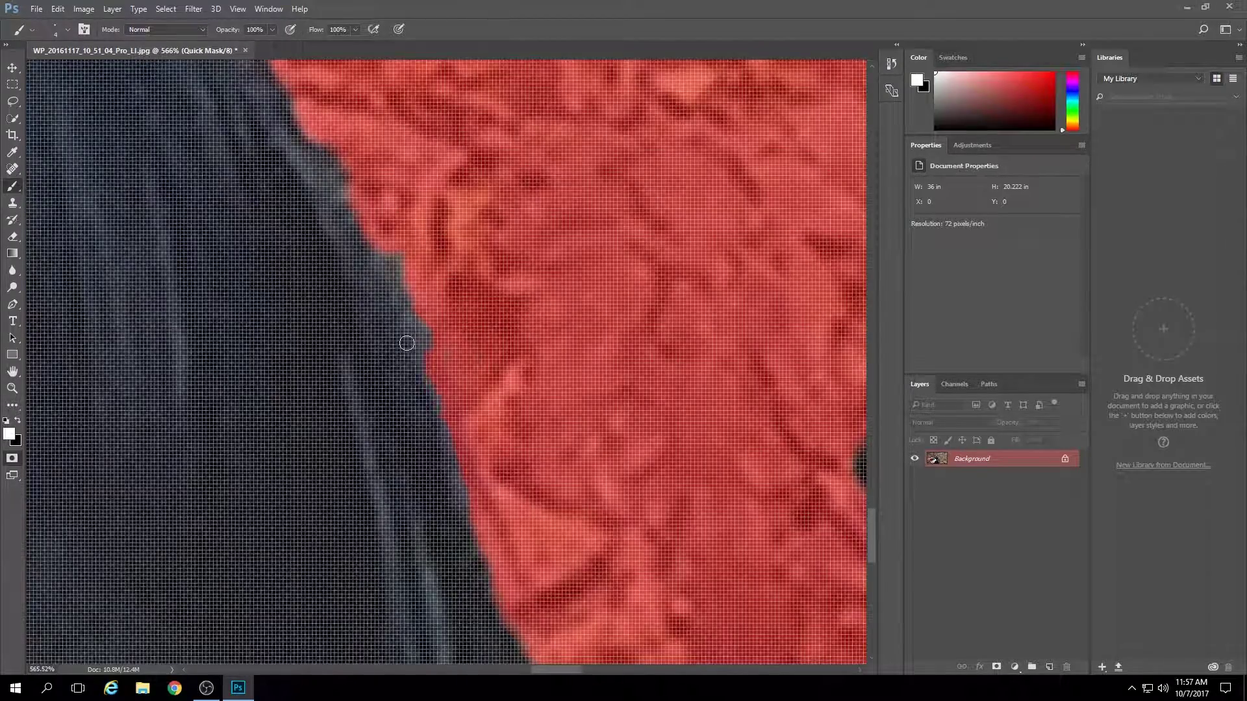
scroll(422, 361, down, 4)
scroll(727, 585, up, 3)
scroll(618, 525, up, 1)
key(x)
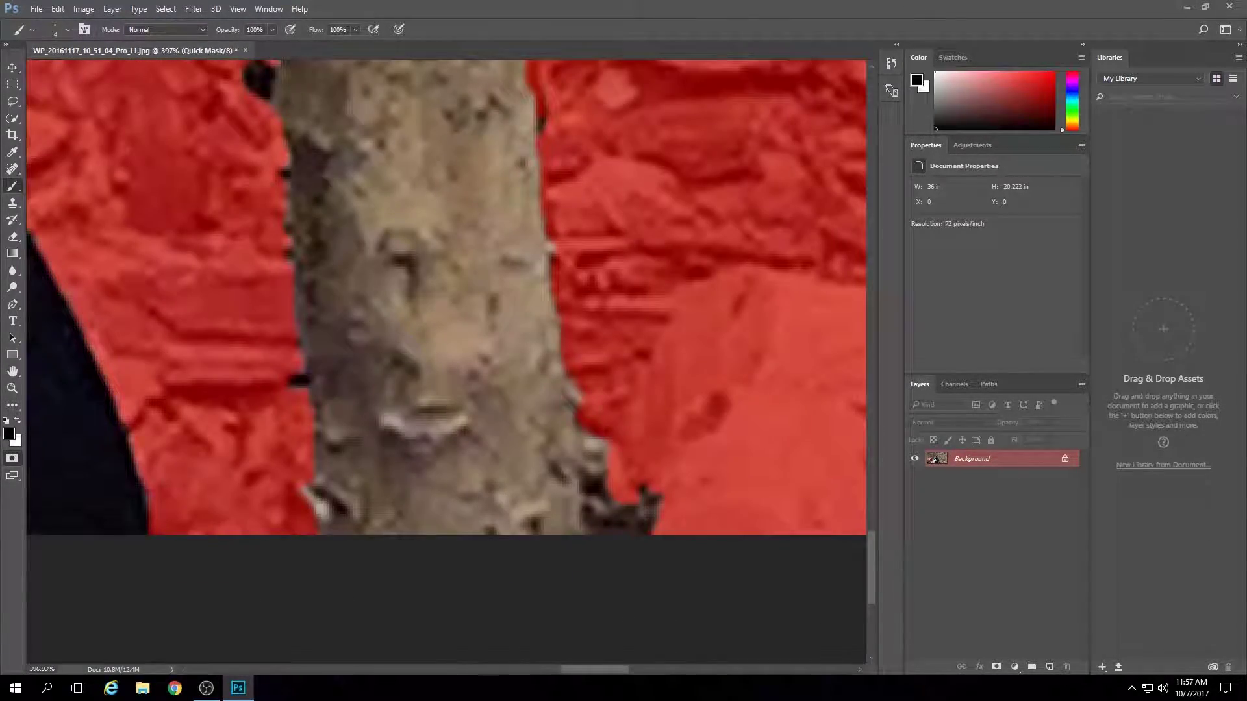
scroll(618, 525, down, 2)
scroll(618, 525, down, 3)
key(q)
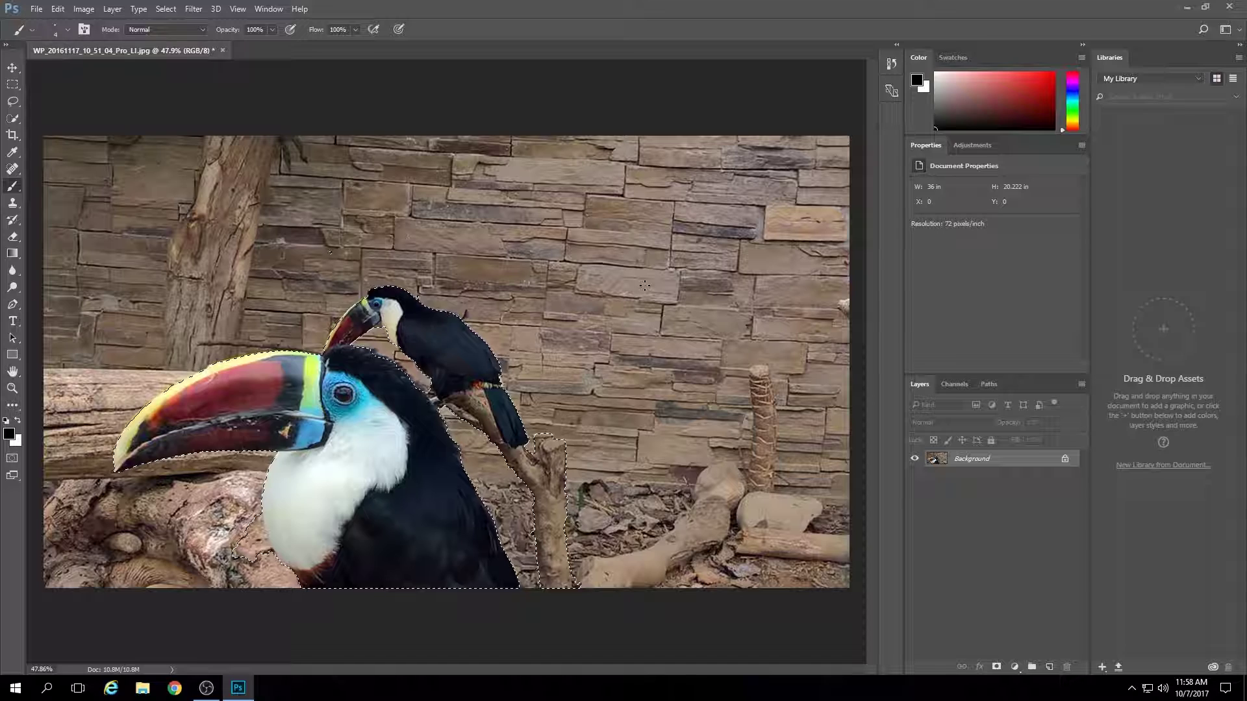
Convert the locked Background into an editable layer named Layer 0
double_click(942, 461)
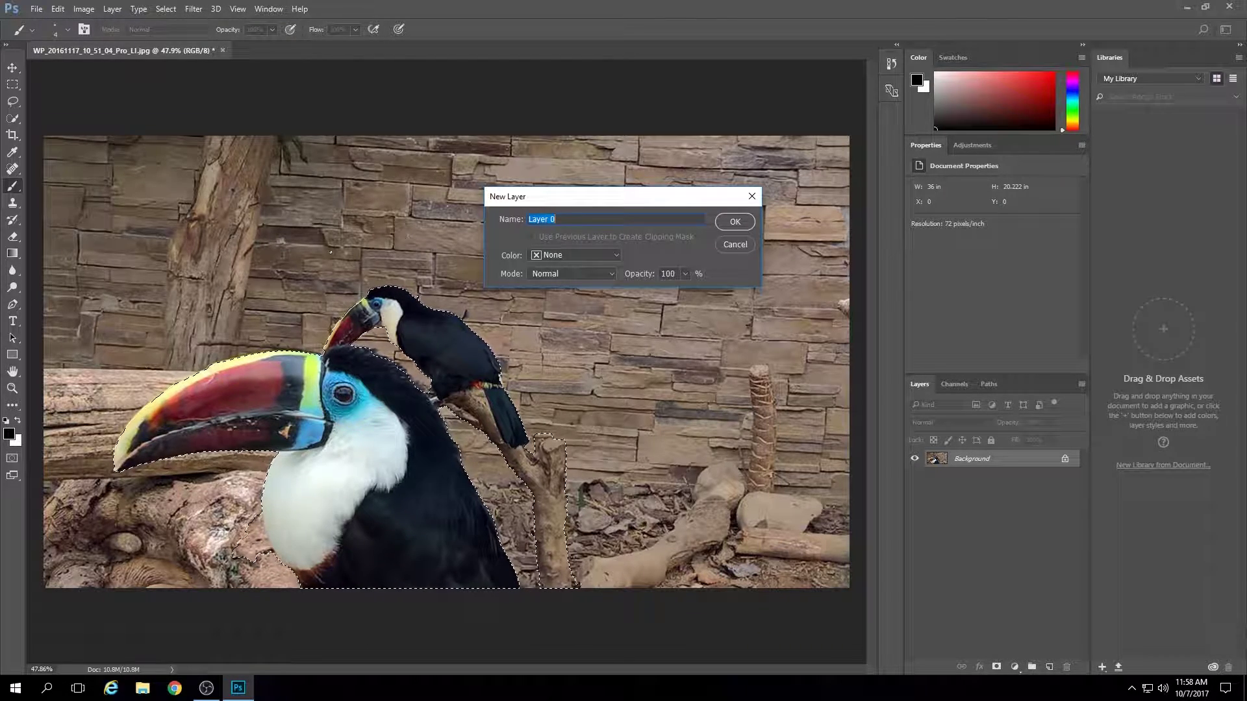
key(Return)
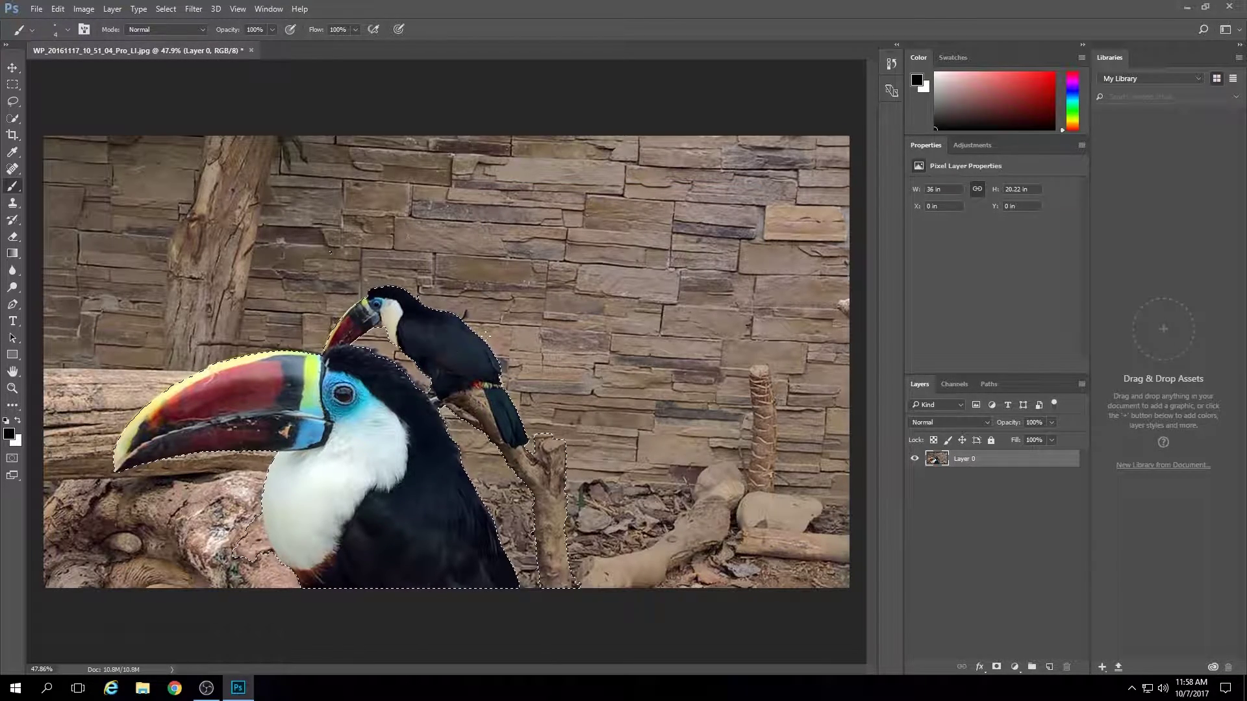
click(12, 67)
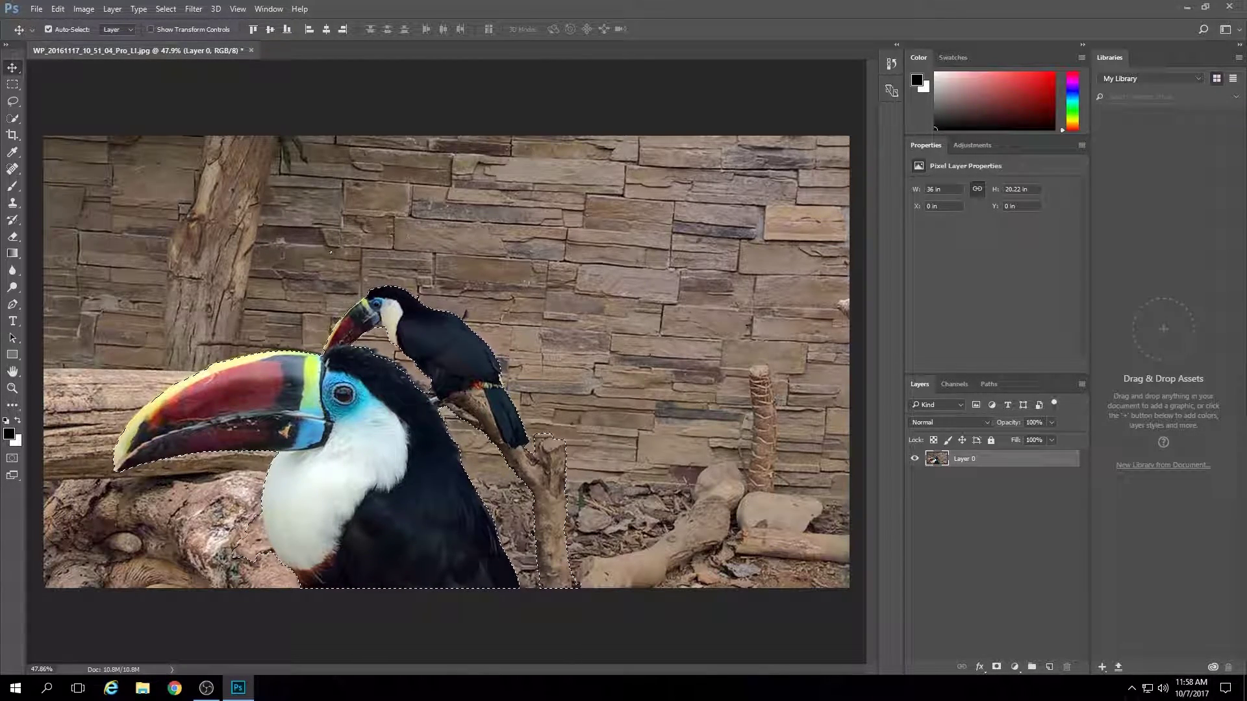
Add a Solid Color fill layer in black (#000000) over the selected toucans
click(1014, 667)
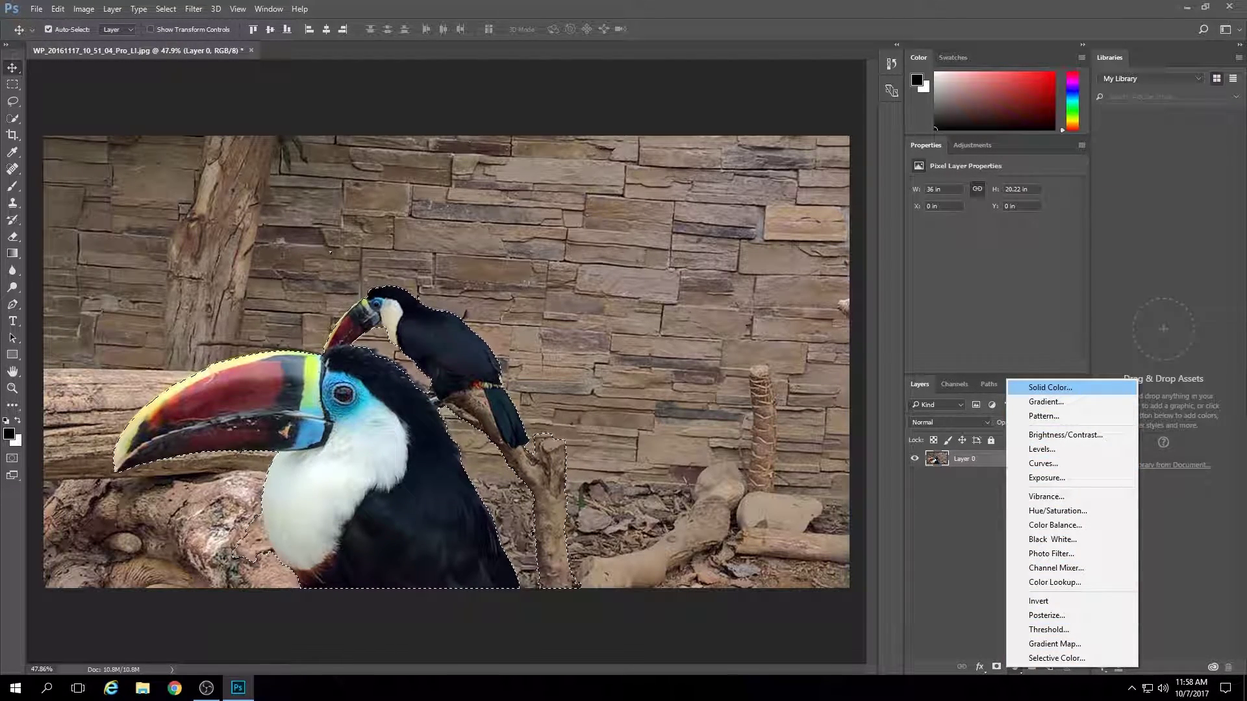
click(1050, 388)
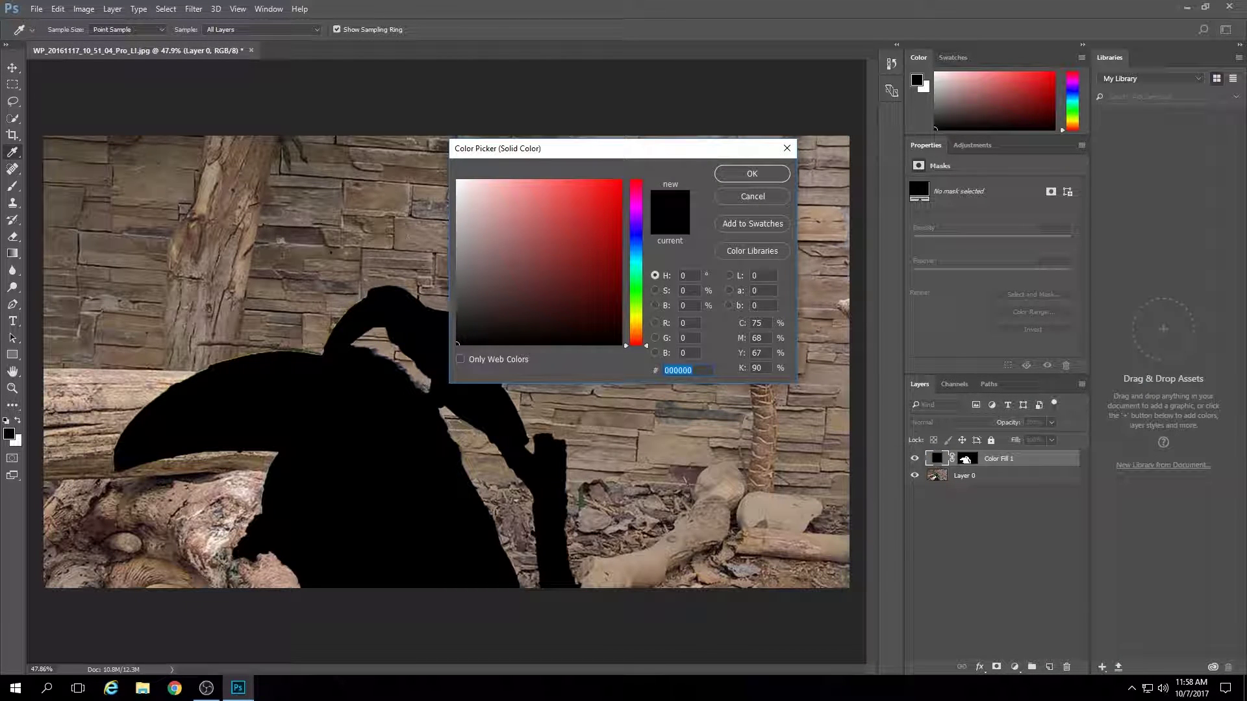
click(420, 370)
click(752, 173)
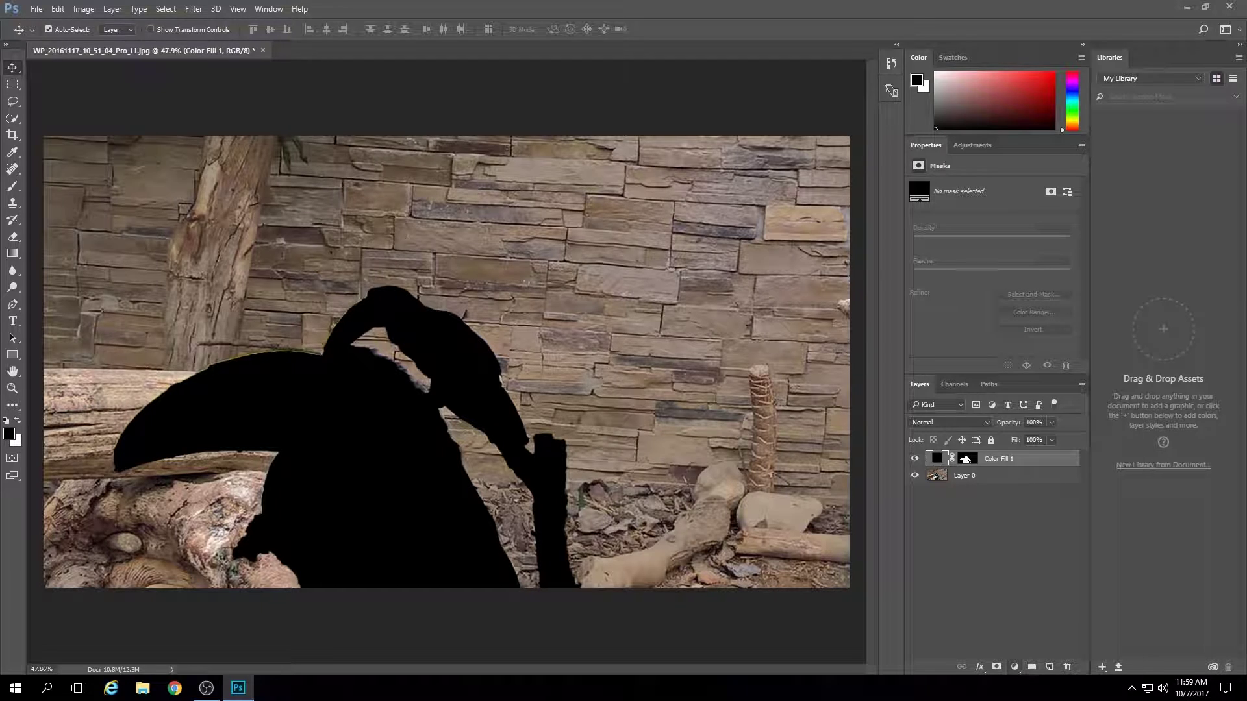
click(1015, 667)
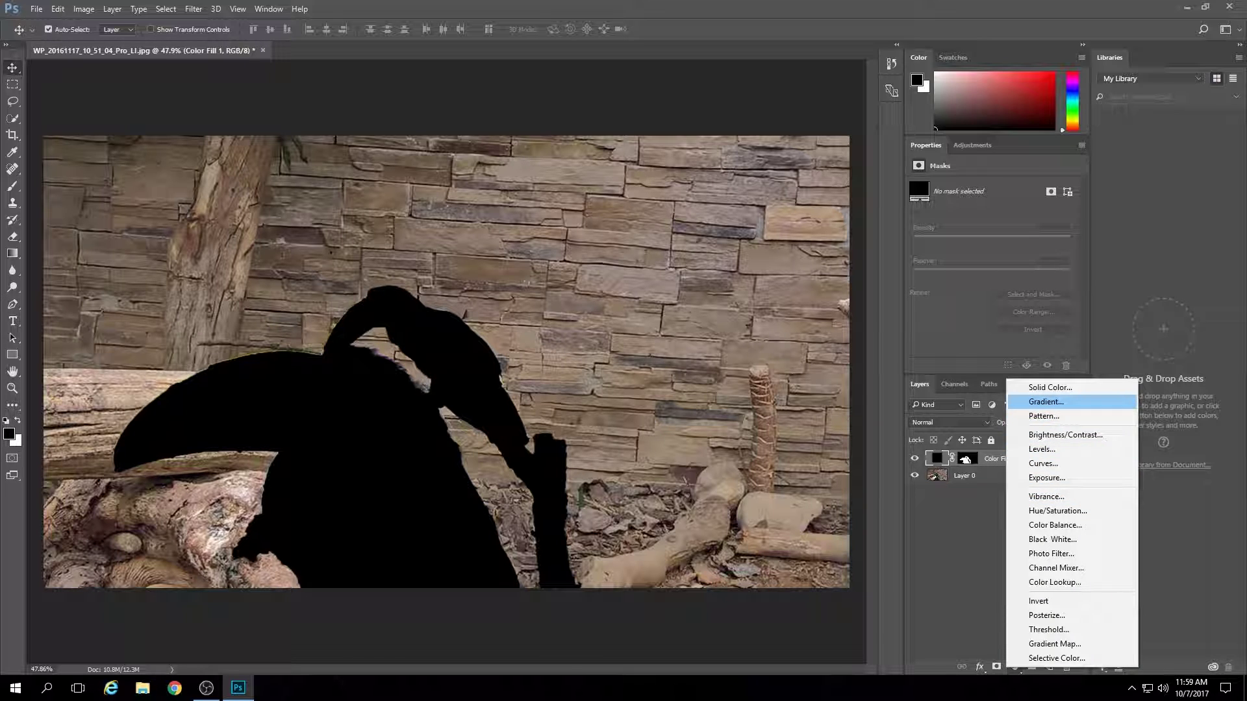
Add a Gradient Fill layer from the Black, White preset, moving the white stop to the start
click(1045, 401)
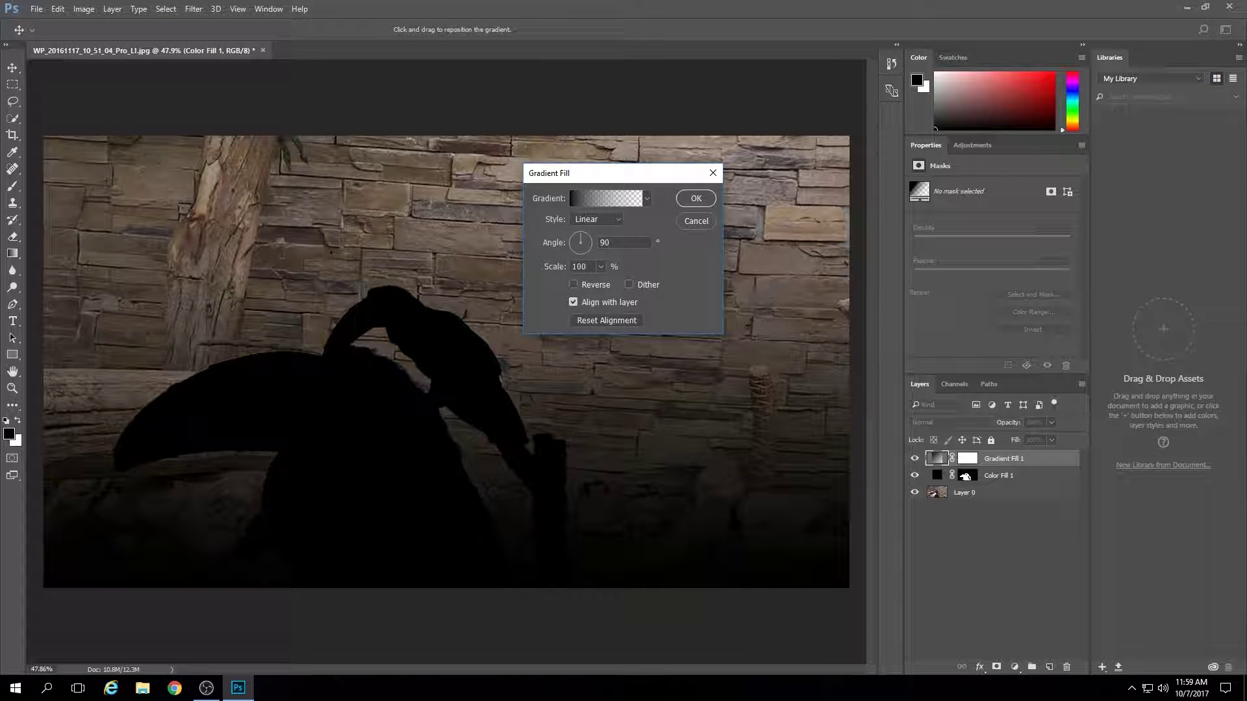
click(610, 198)
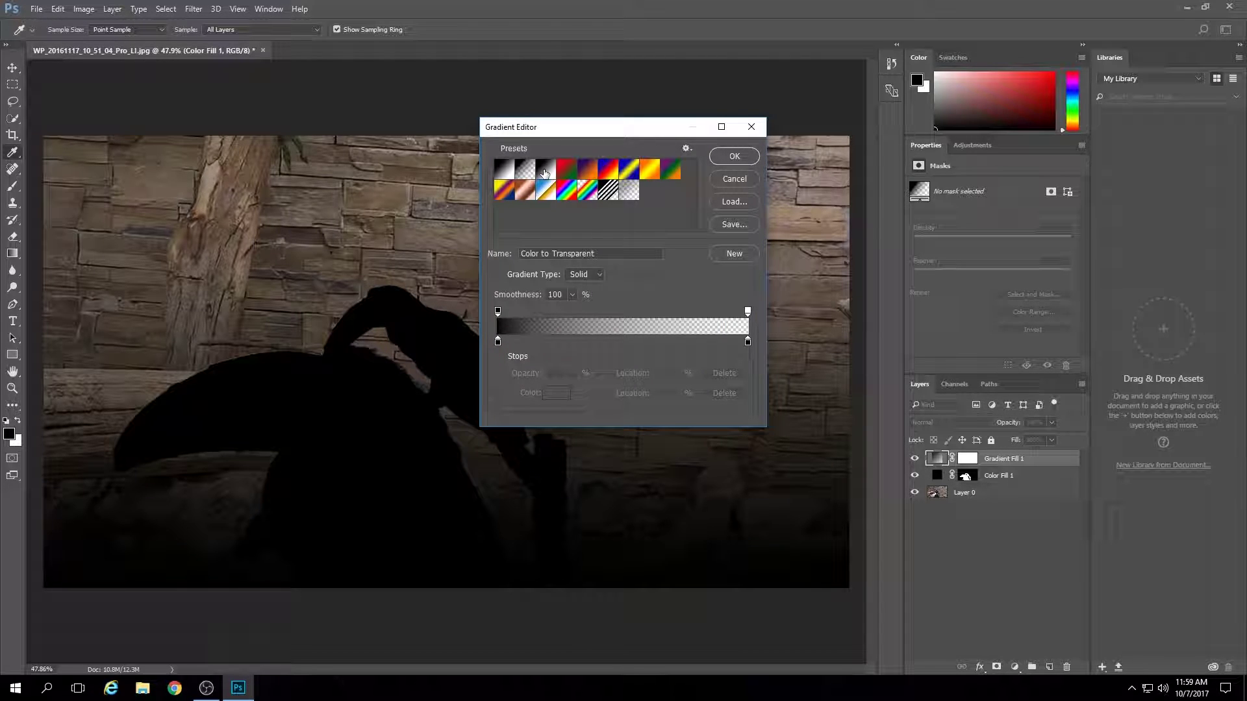
click(546, 170)
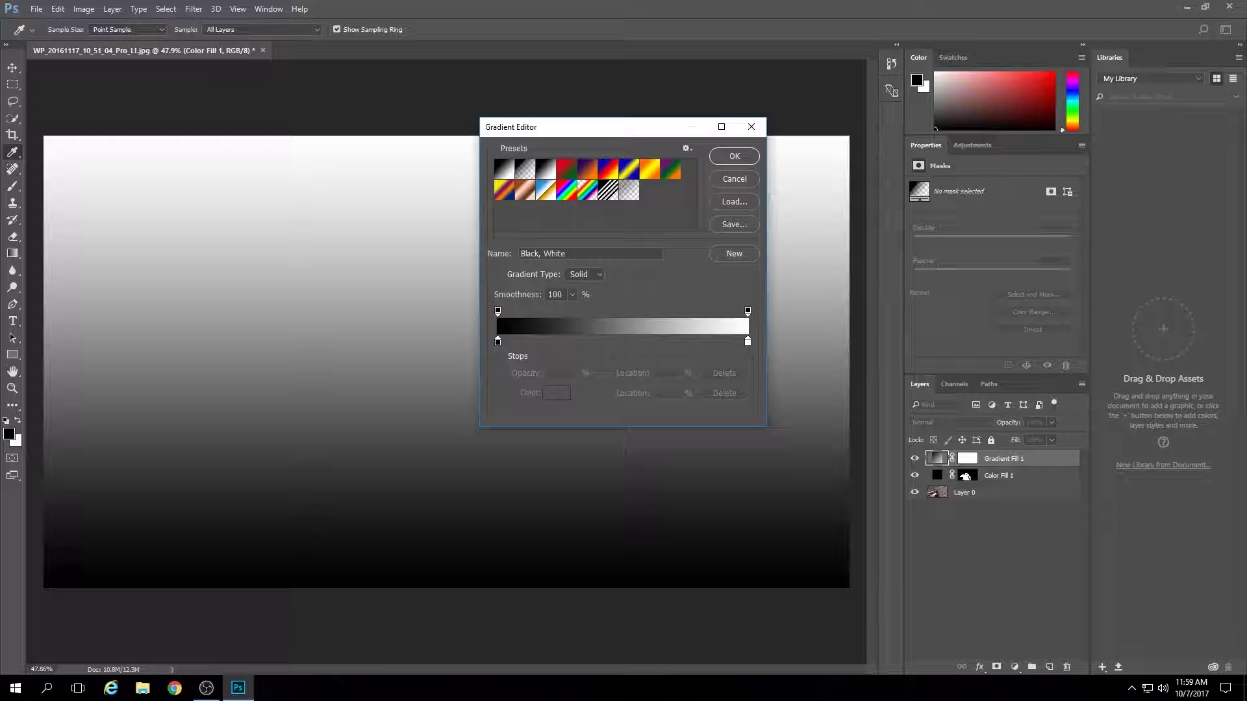
click(748, 311)
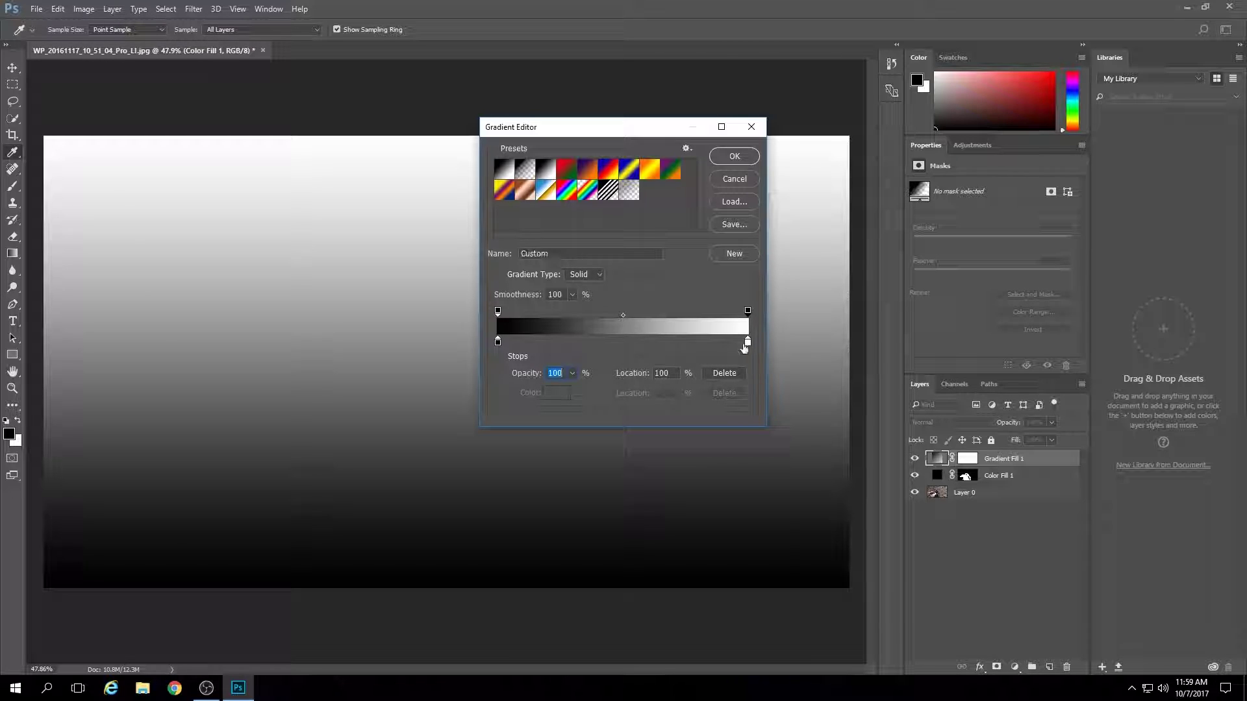
drag(748, 341, 497, 342)
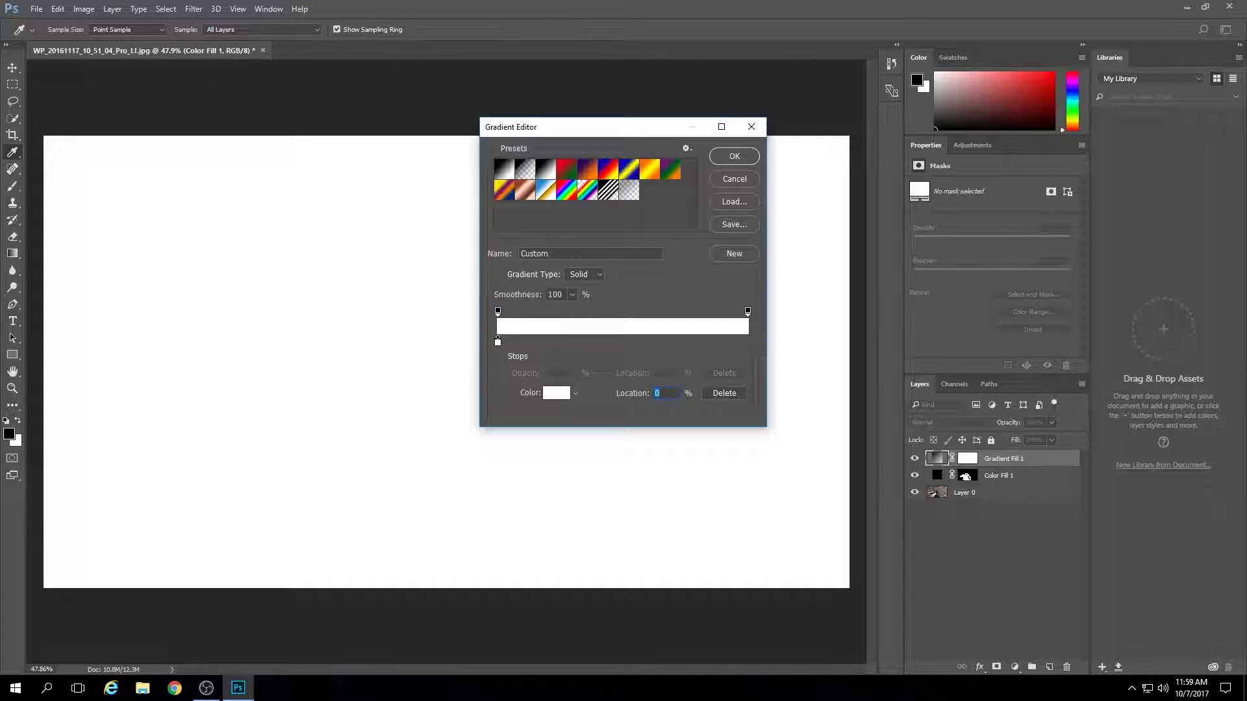
click(734, 156)
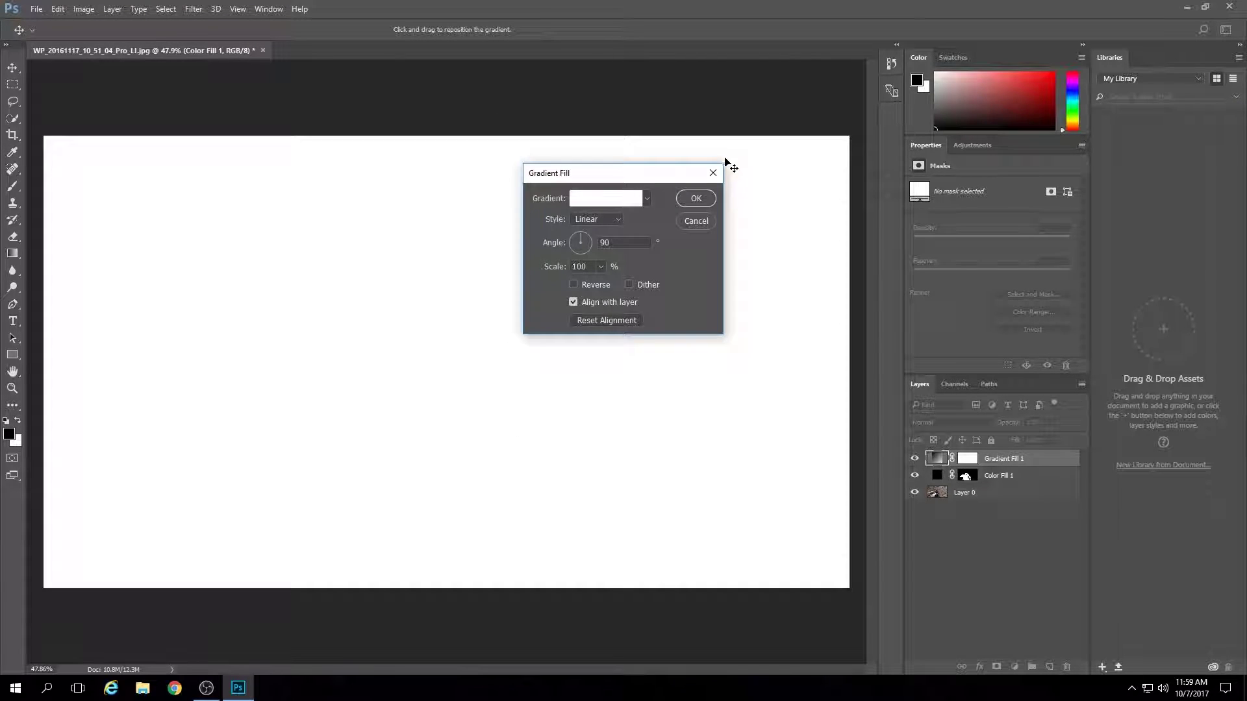
click(695, 199)
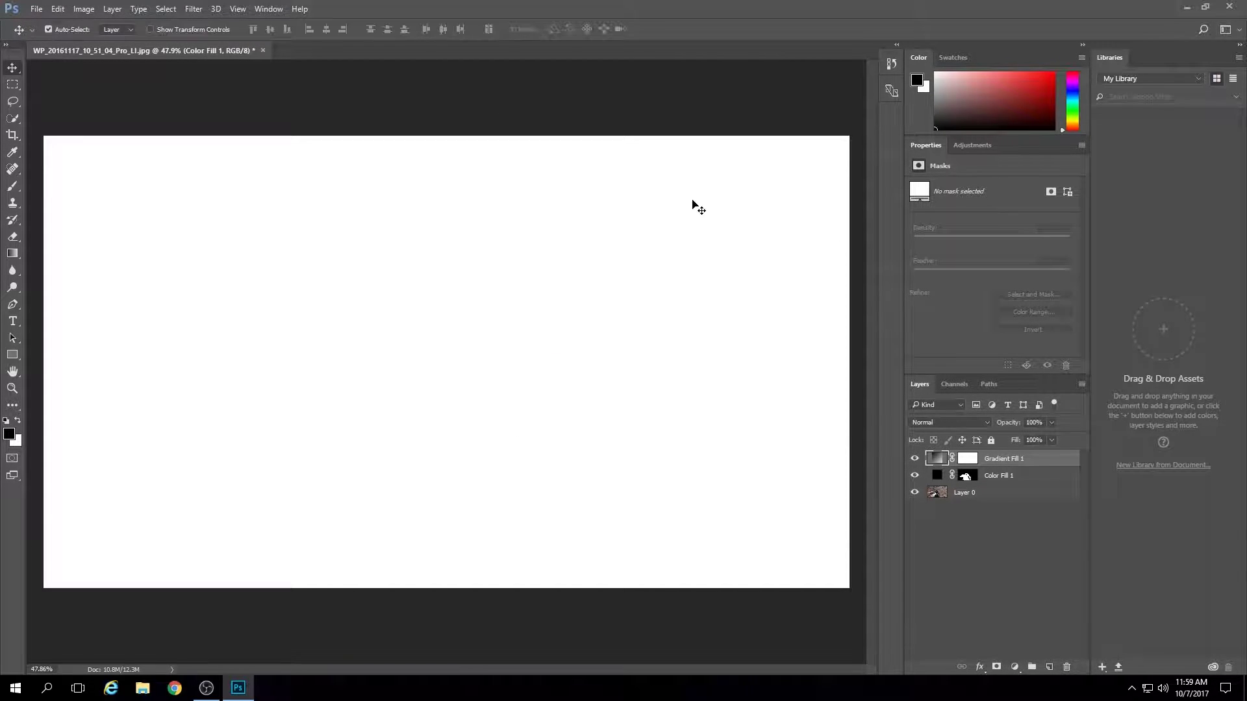
Move Gradient Fill 1 below Color Fill 1 and group both layers as Group 1
click(936, 462)
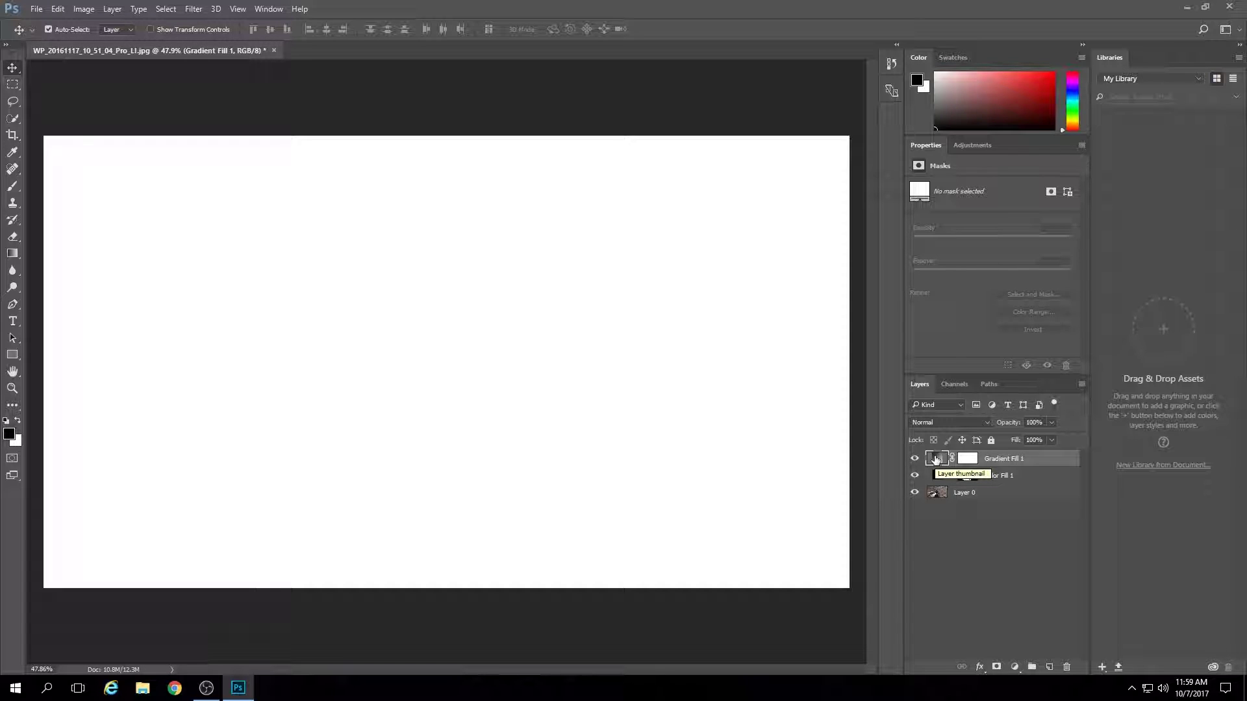
drag(936, 460, 948, 486)
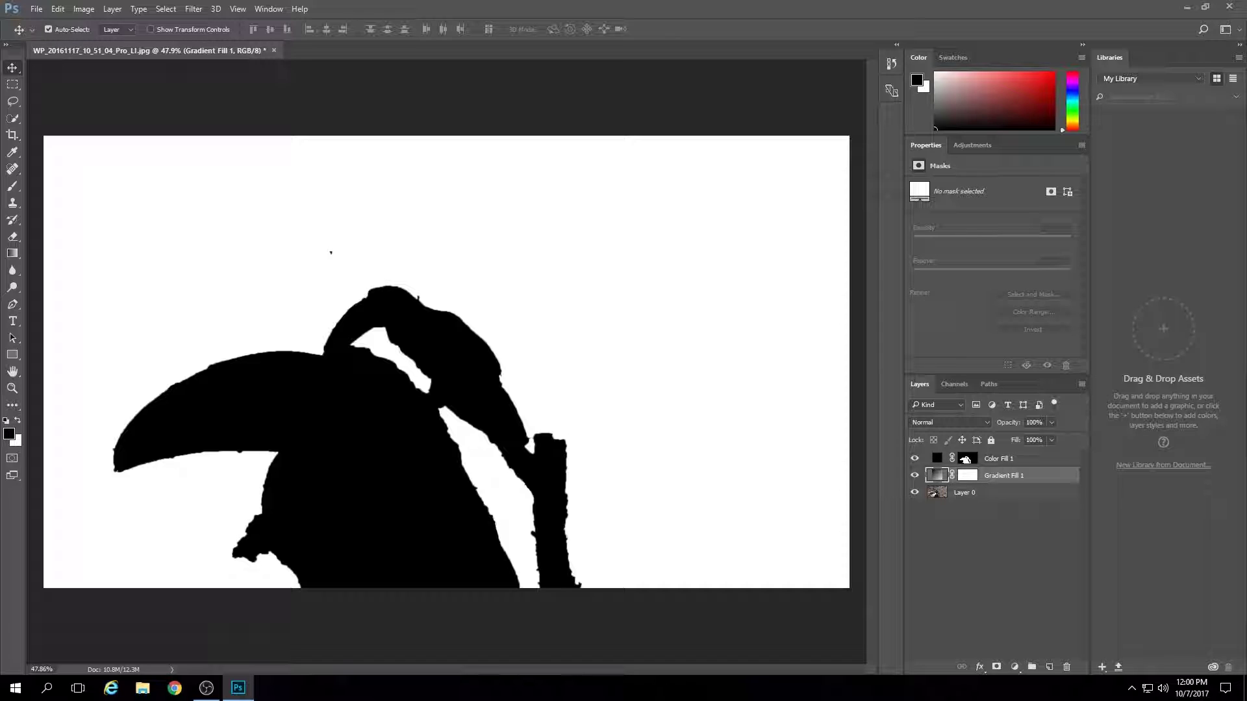
shift+click(953, 460)
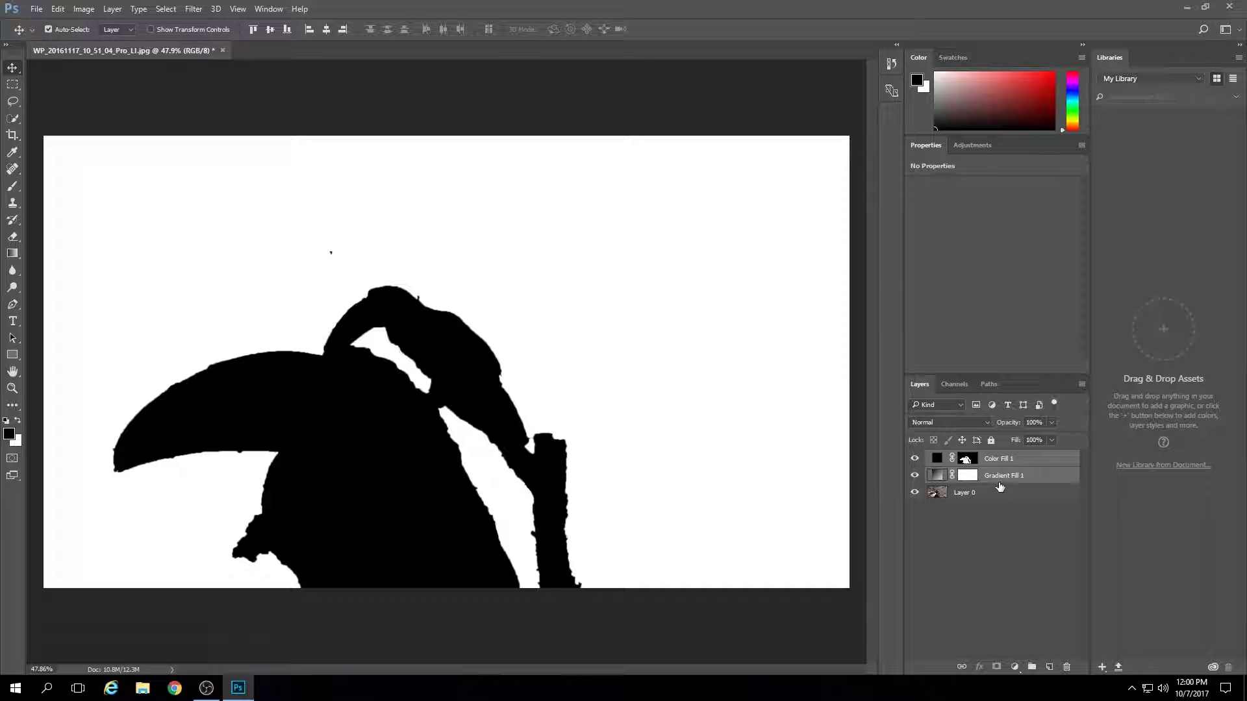
key(ctrl+g)
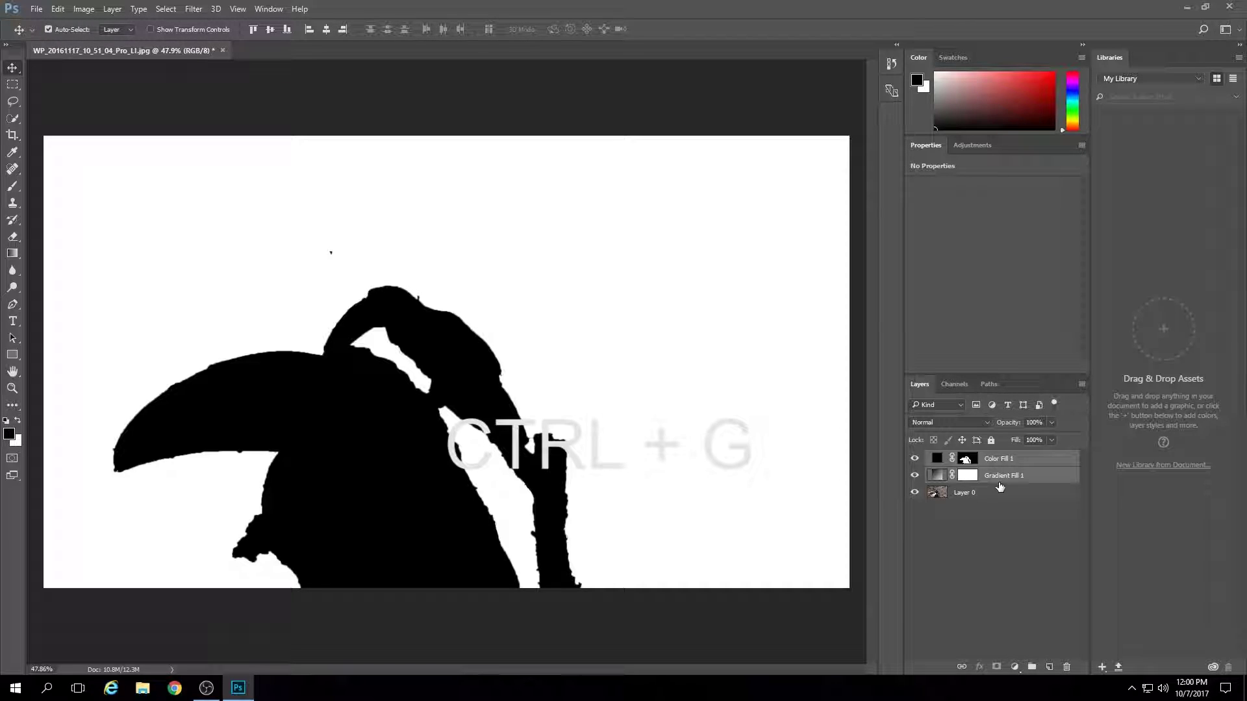
key(ctrl+g)
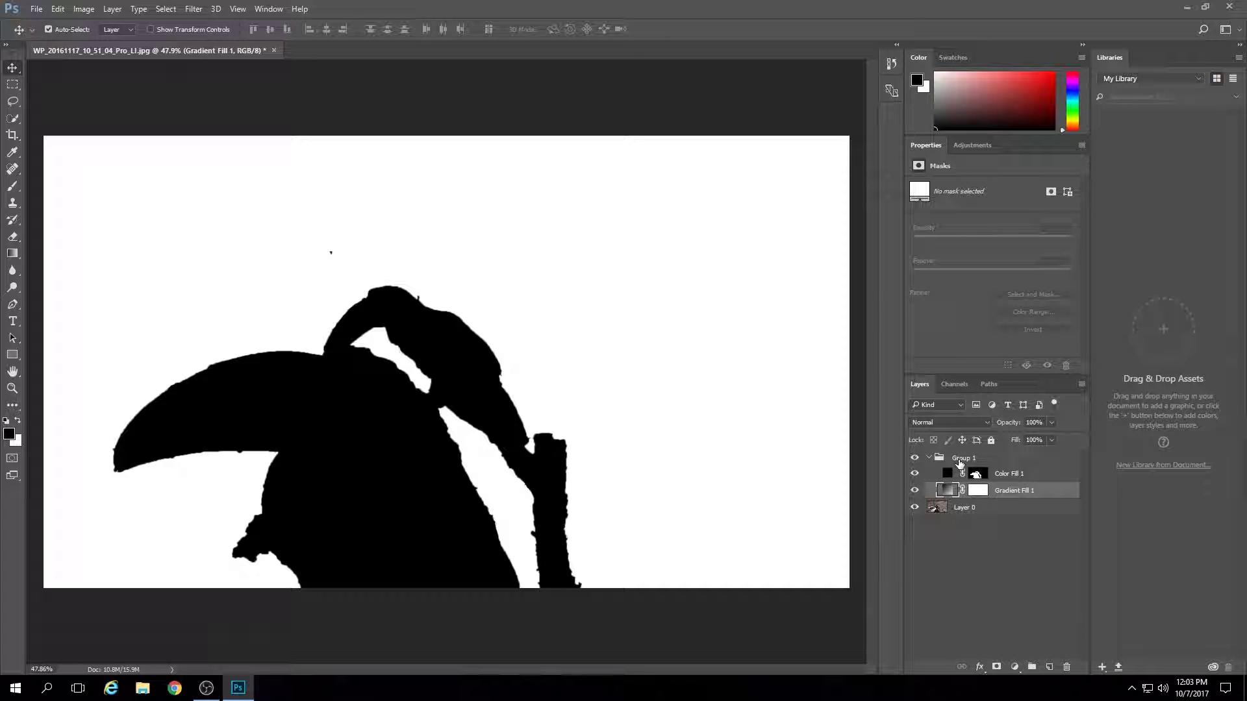
click(961, 462)
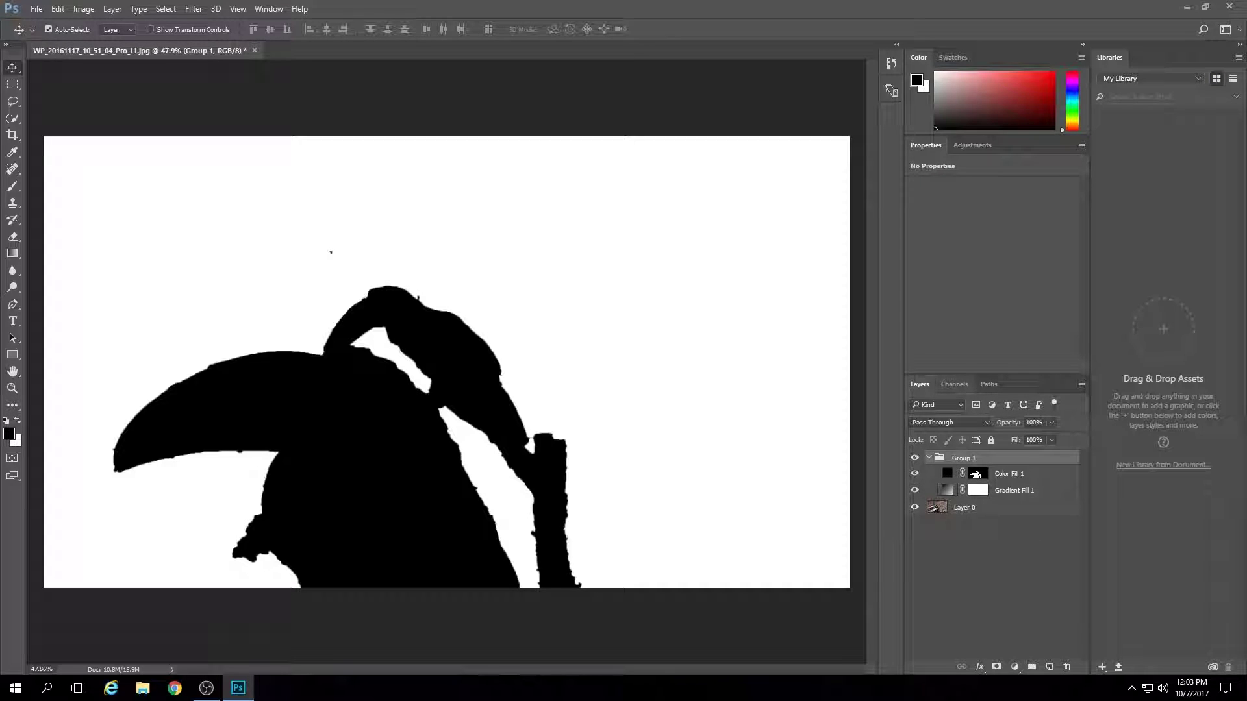
Delete the old Blue copy channel and duplicate the Blue channel into a new copy
click(953, 383)
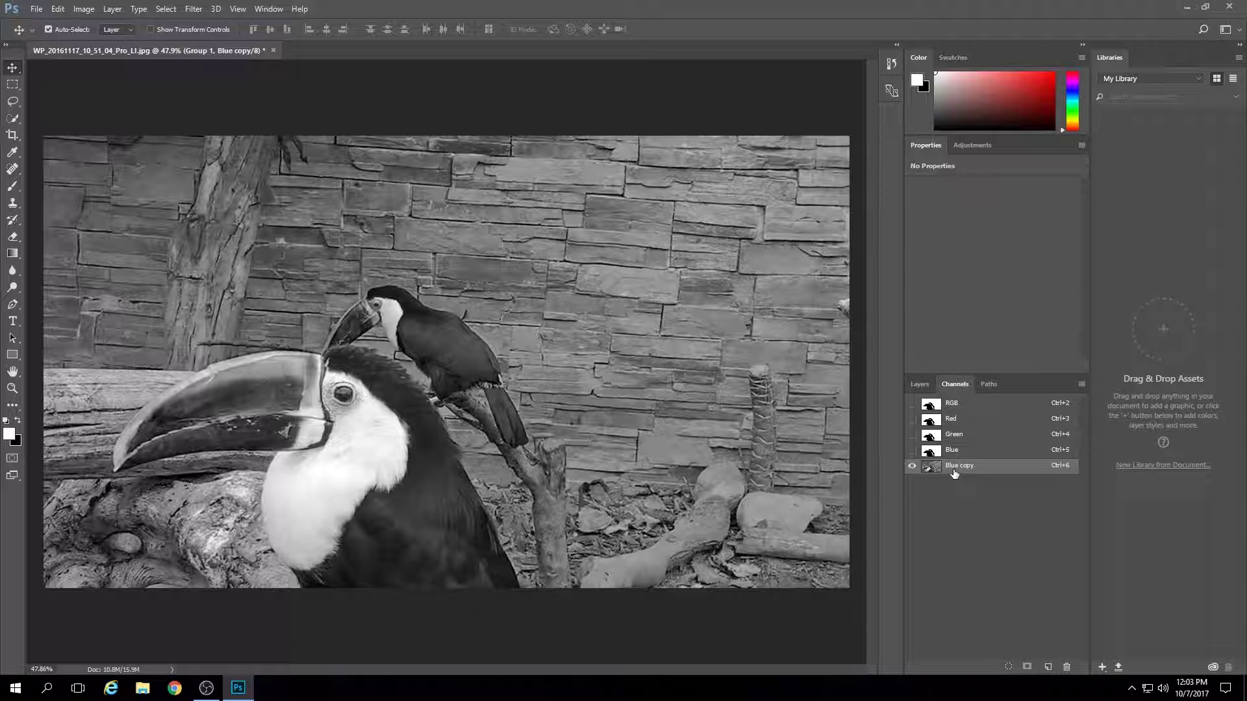
click(954, 473)
drag(970, 472, 1063, 672)
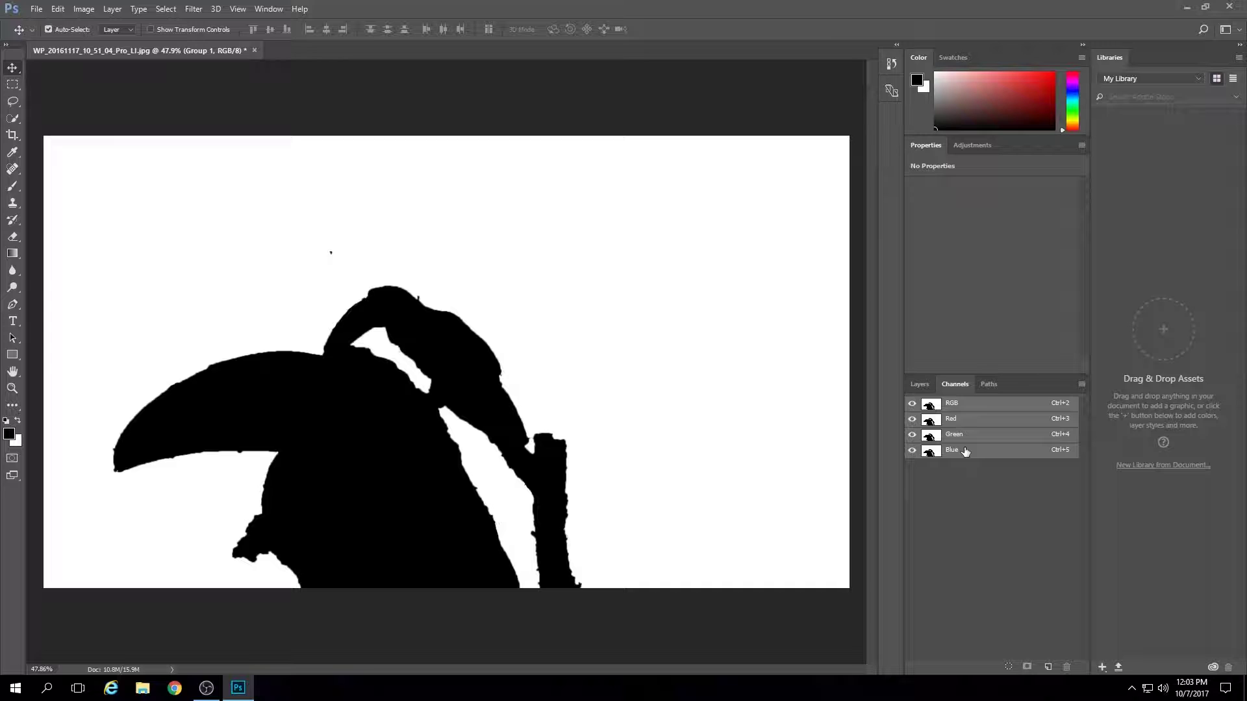
click(963, 452)
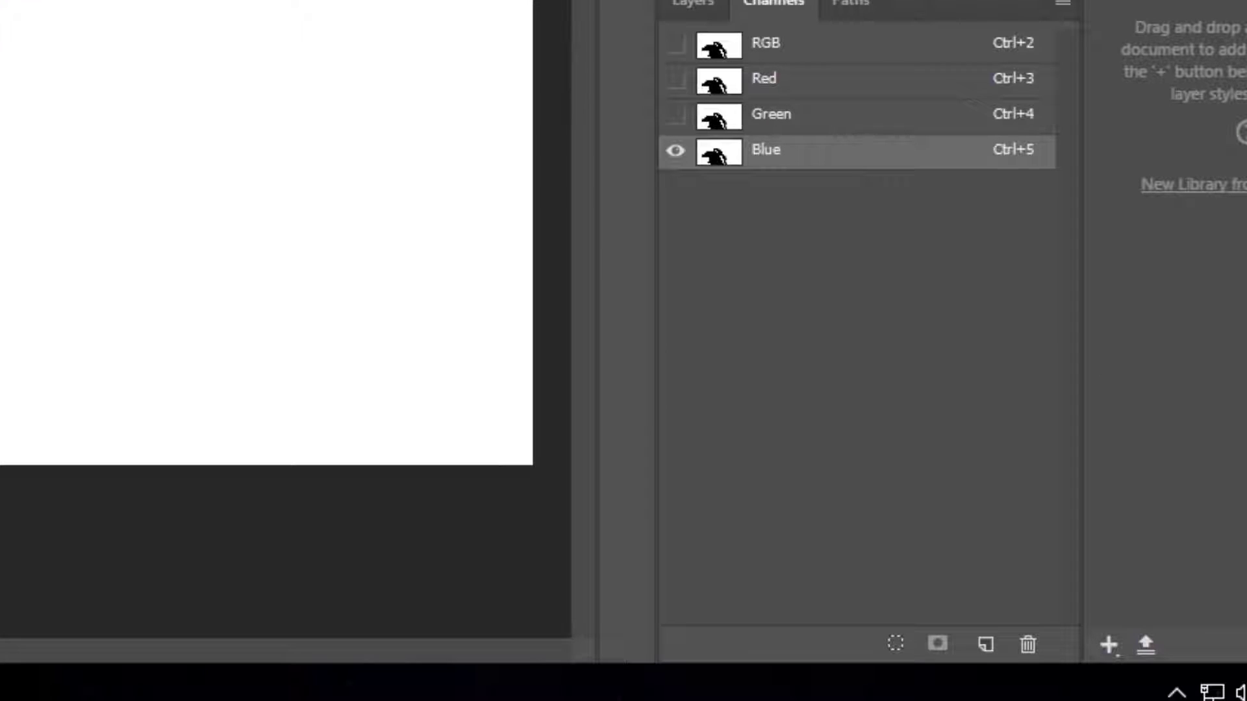
mouse_move(793, 169)
mouse_down()
mouse_move(952, 645)
mouse_move(995, 669)
mouse_up()
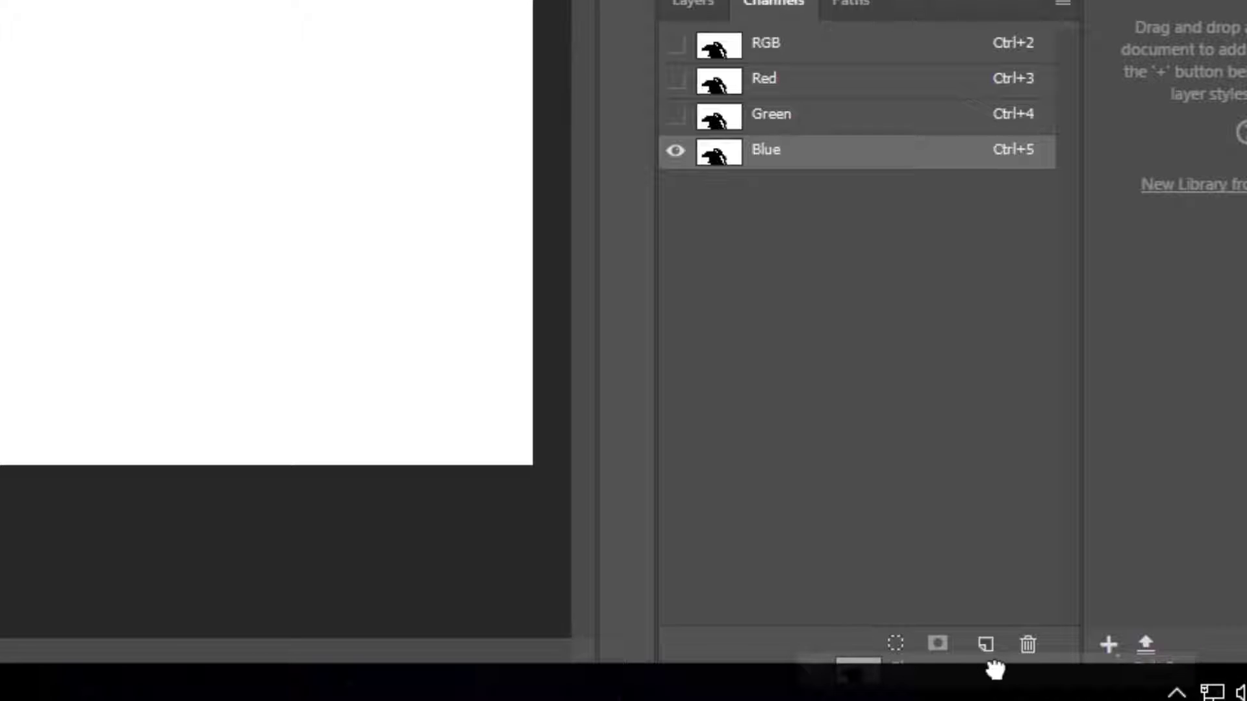
drag(995, 669, 996, 679)
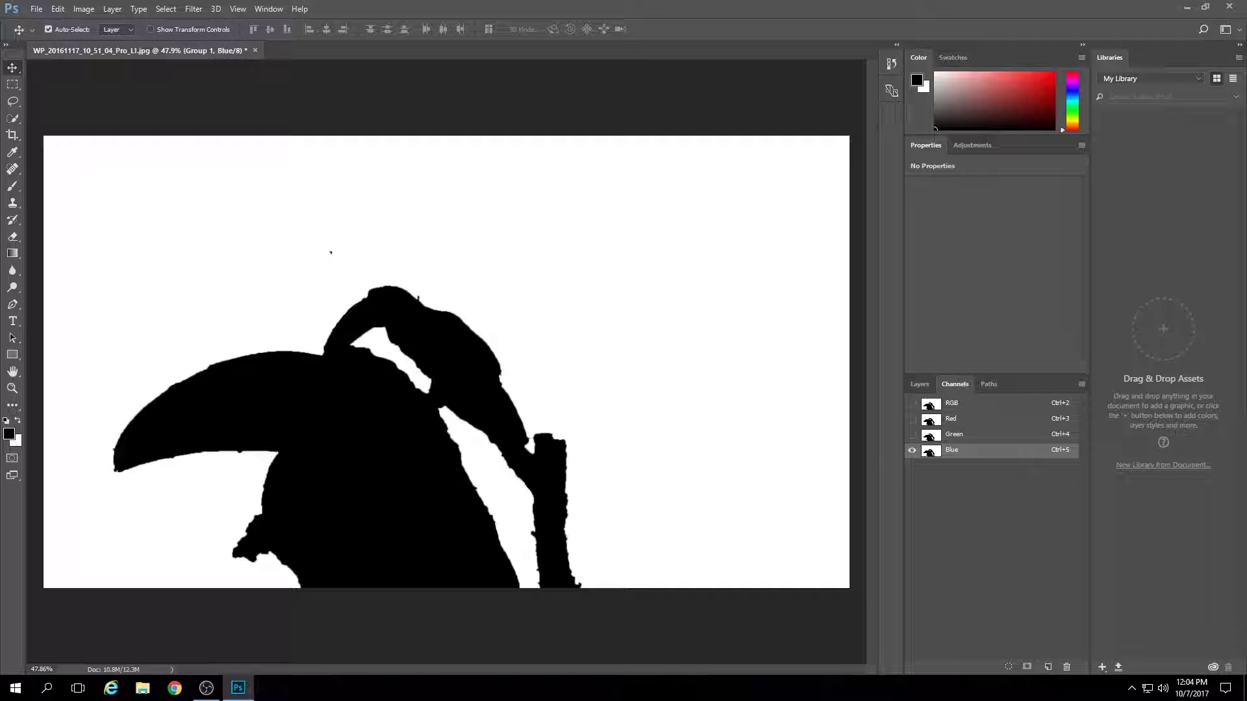
drag(967, 455, 1049, 667)
key(x)
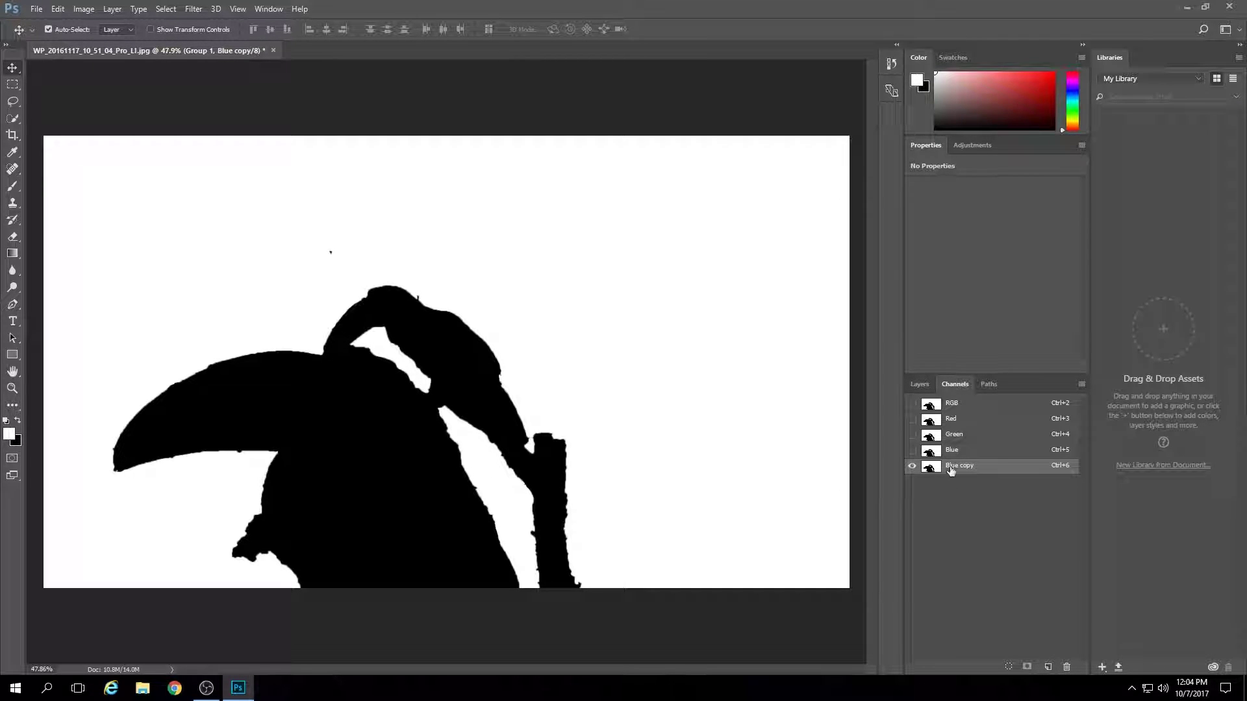
Rename the new channel 'Depth Map', check it alongside the colour channels, and return to Layers
double_click(952, 467)
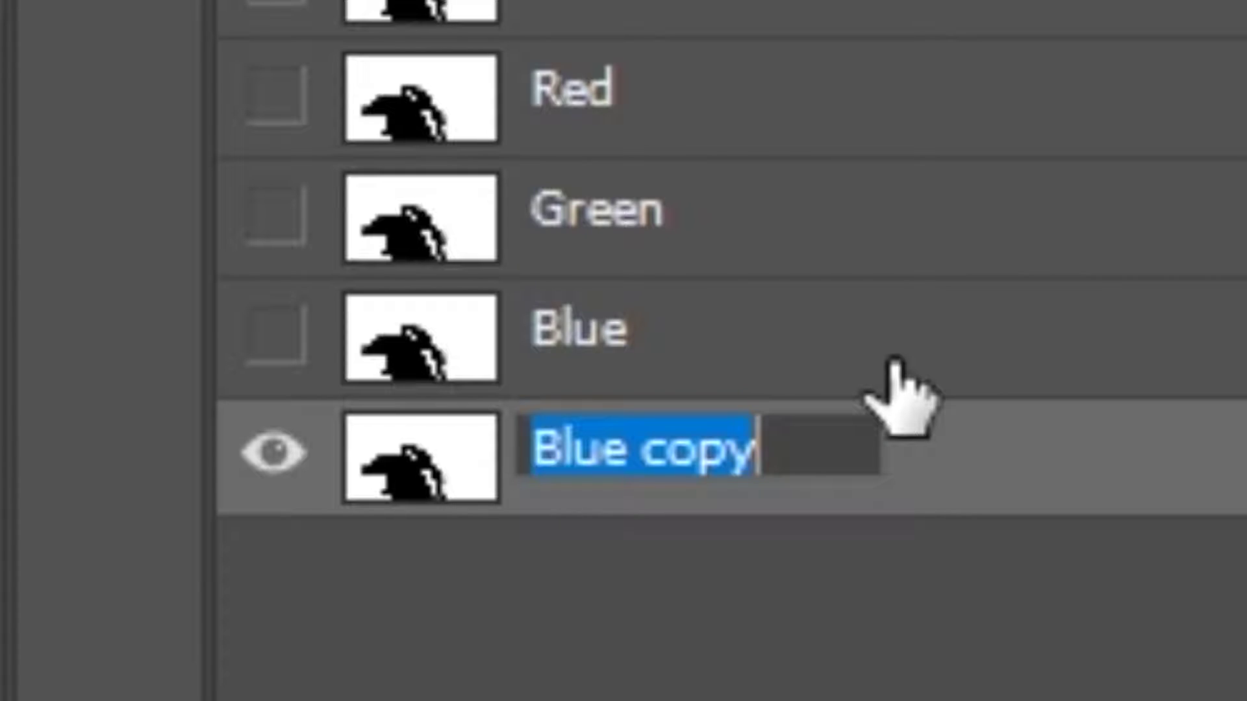
text(De)
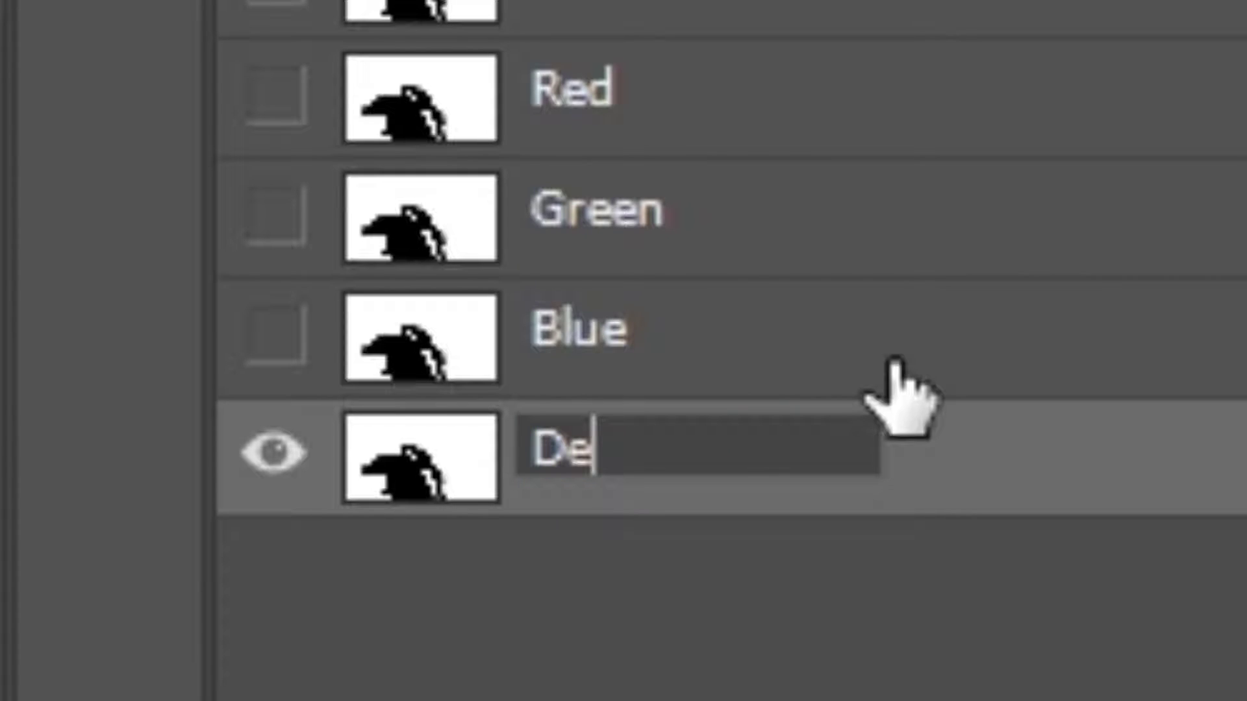
text(pth )
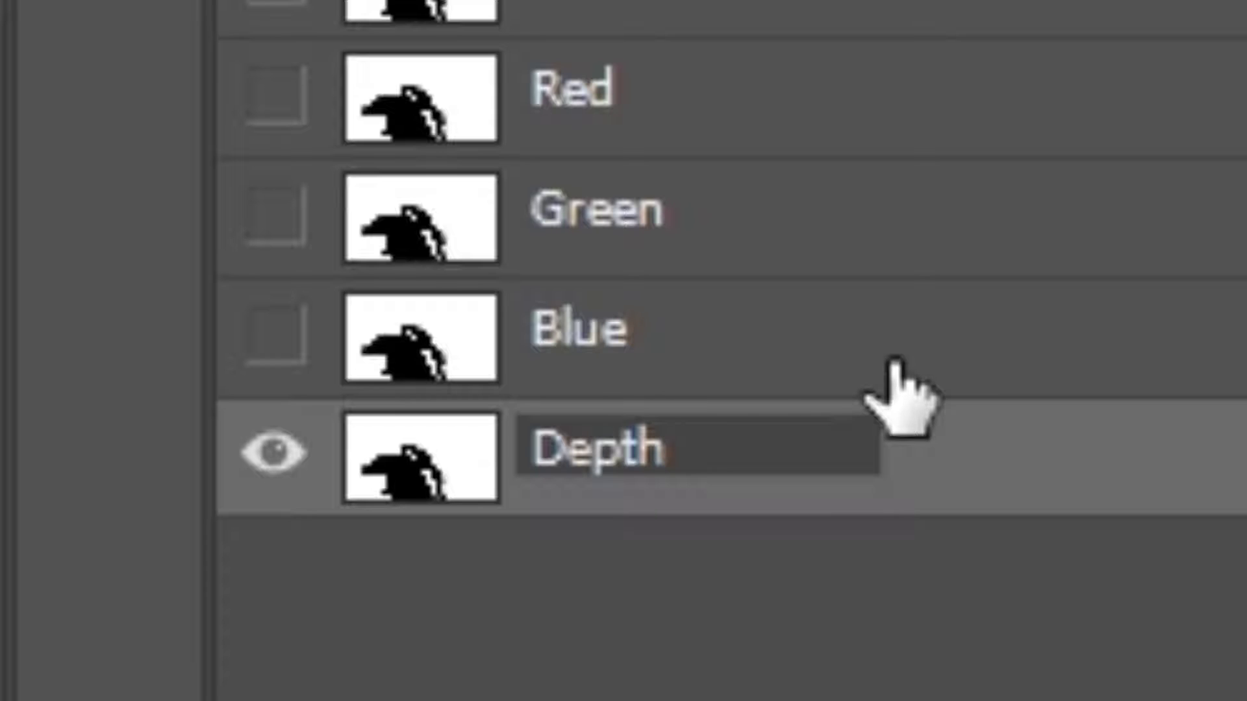
text(Map)
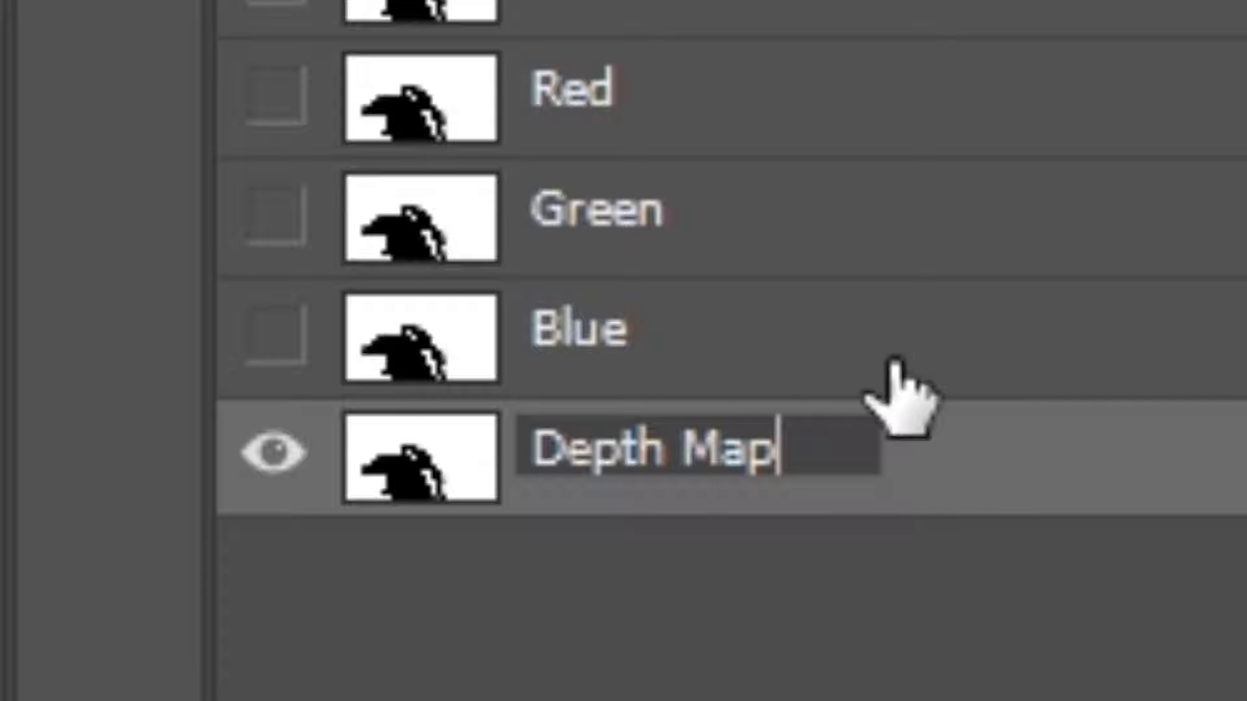
key(Return)
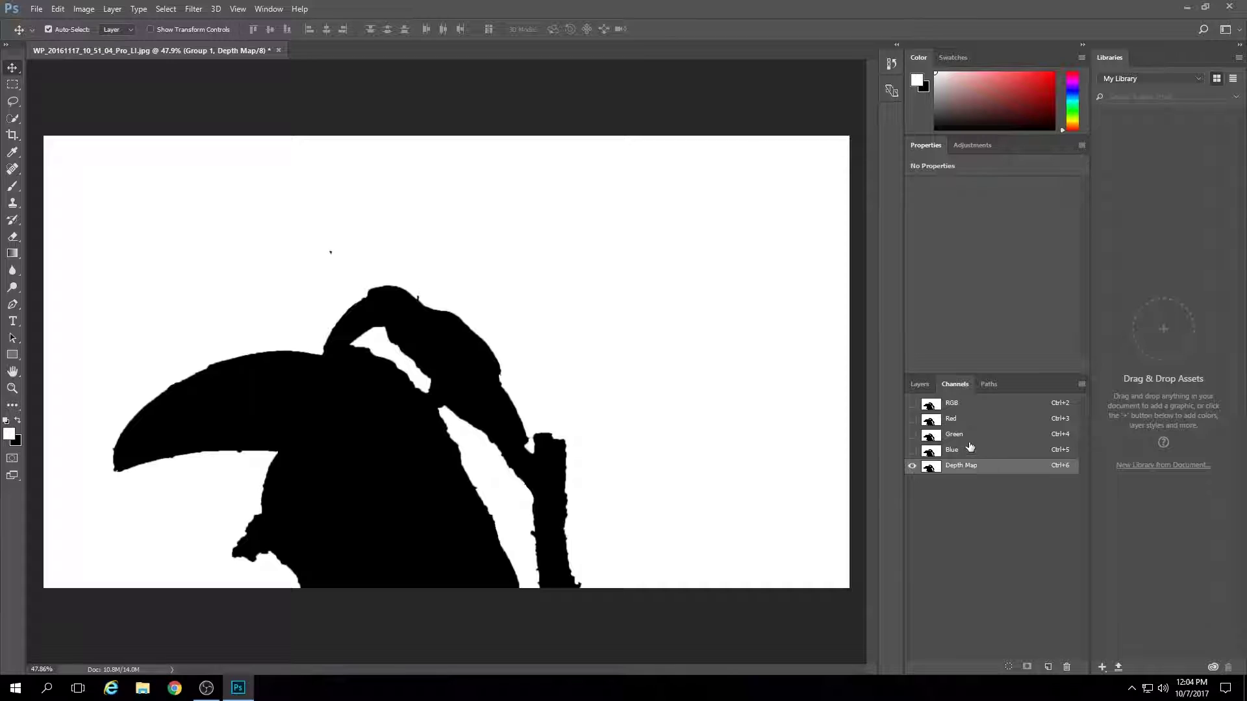
click(912, 403)
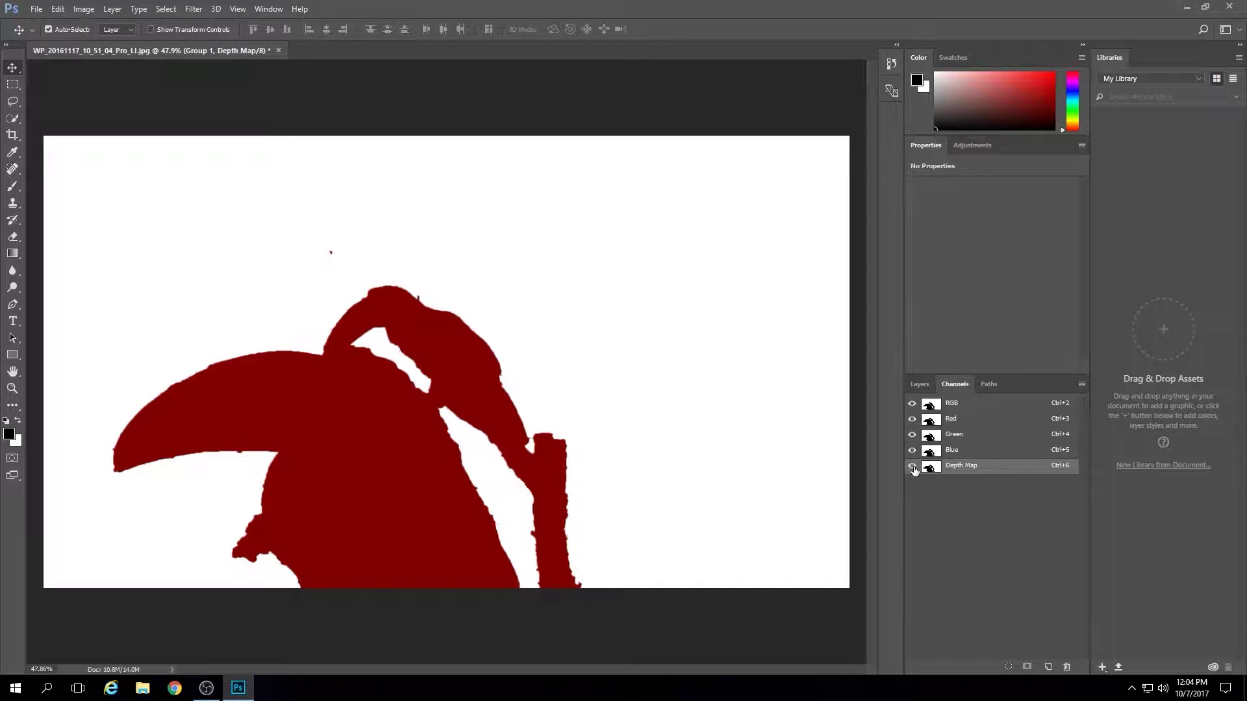
click(912, 467)
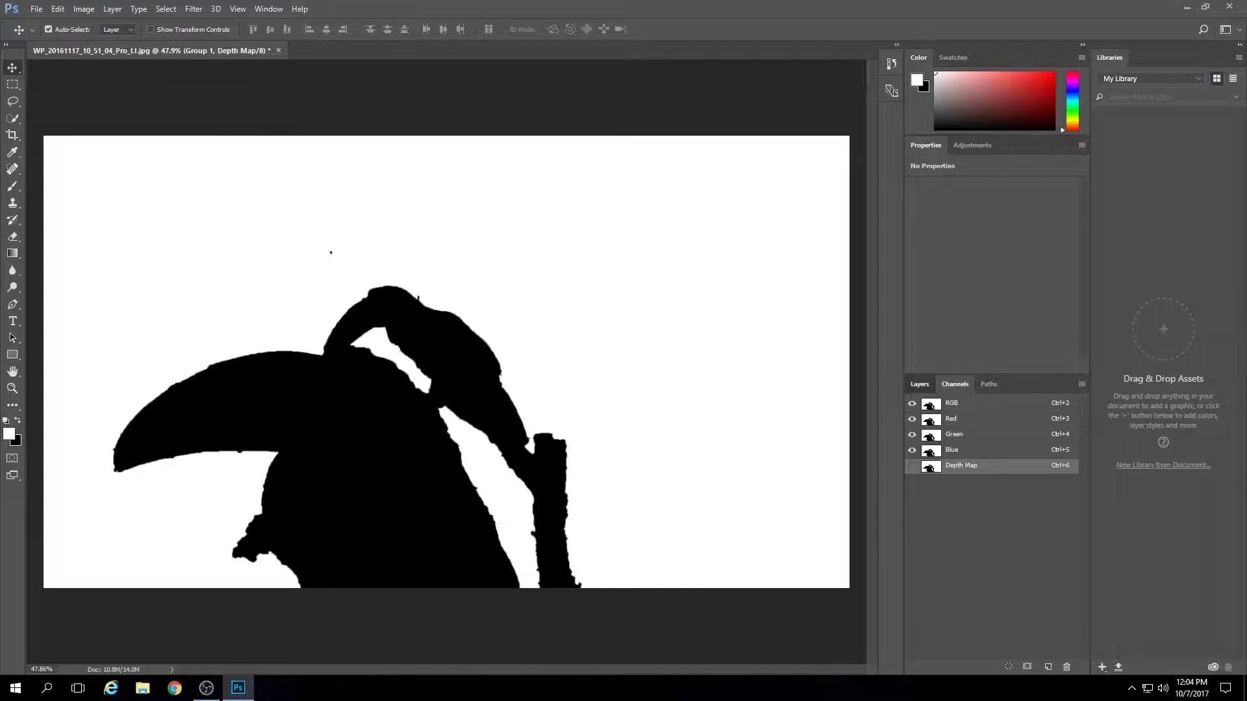
key(F7)
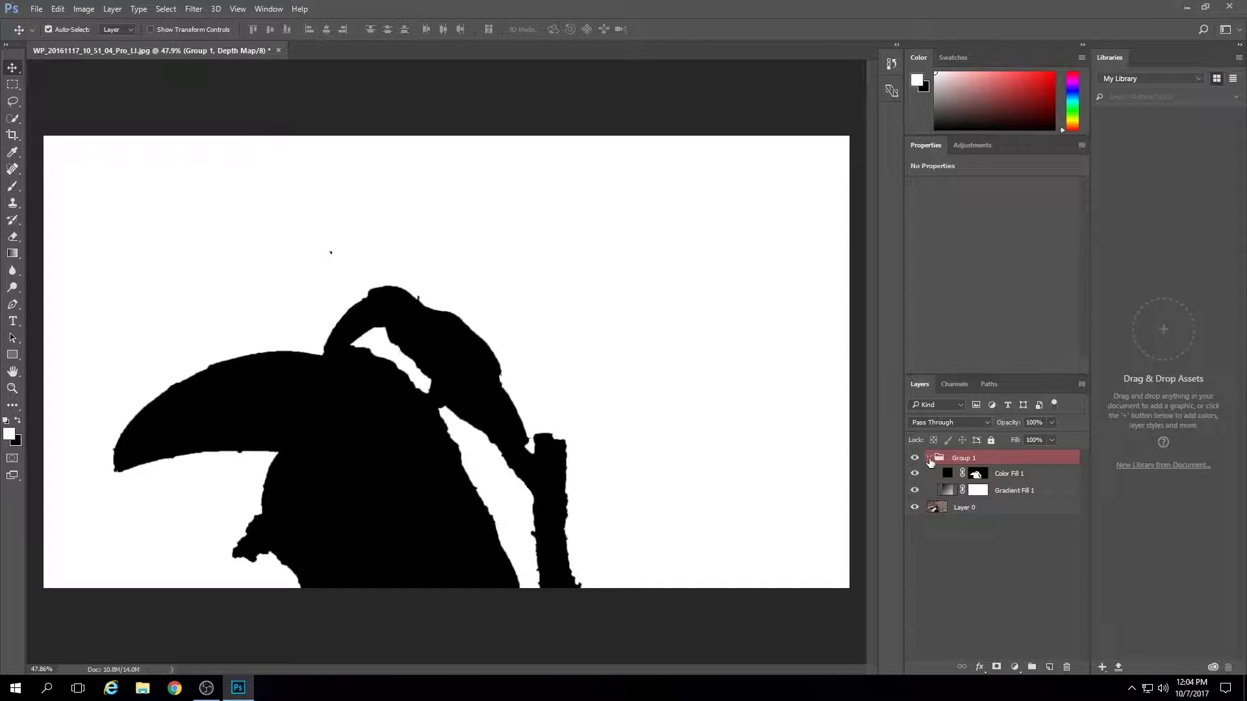
Collapse and hide Group 1, select Layer 0, and open Filter > Blur > Lens Blur
click(930, 458)
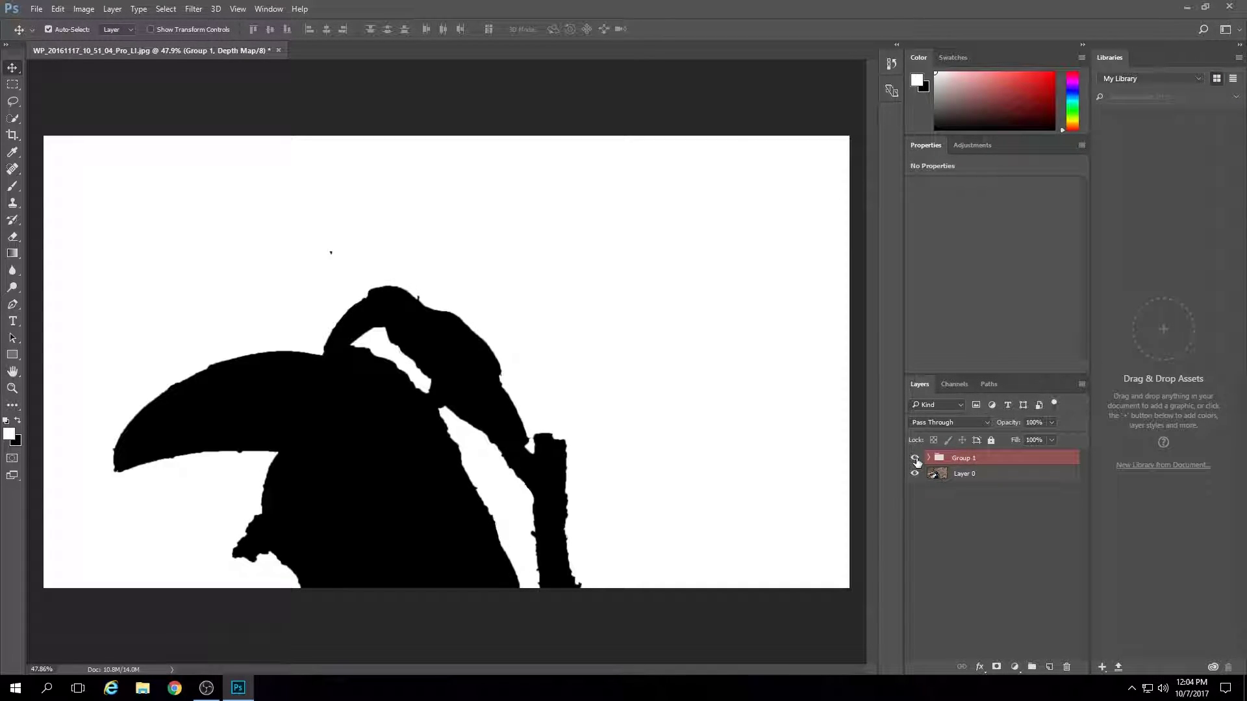
click(915, 459)
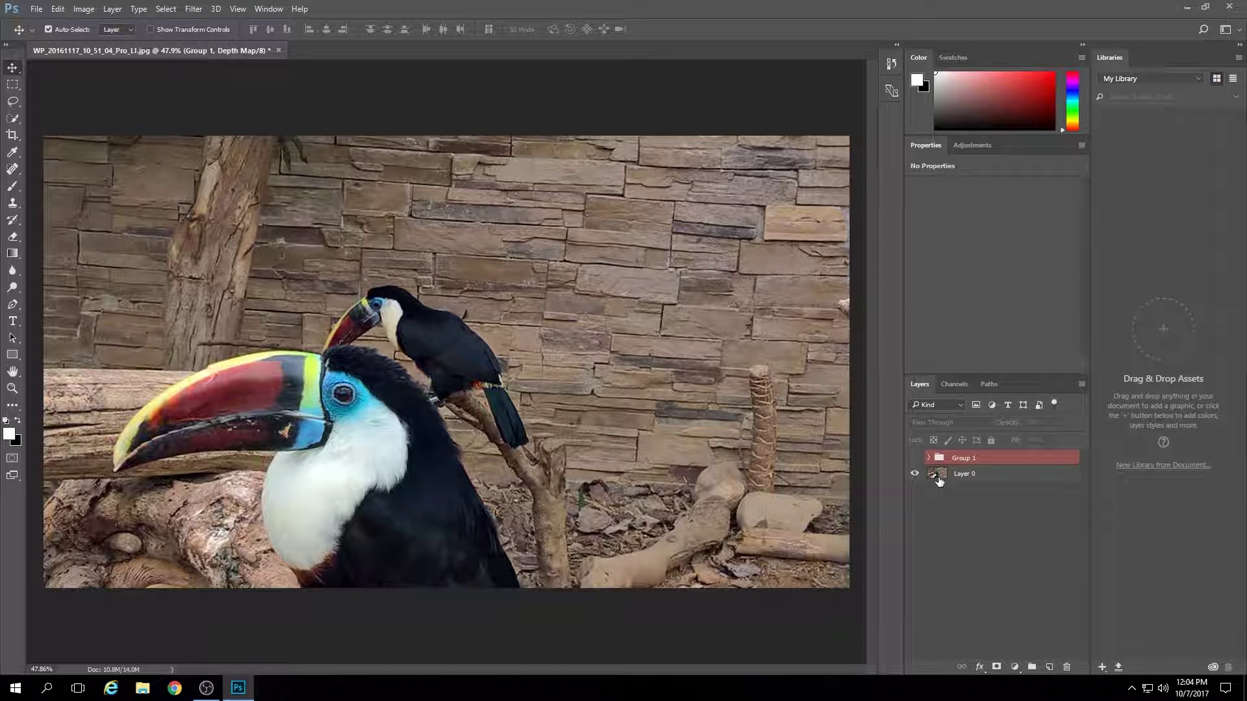
click(940, 481)
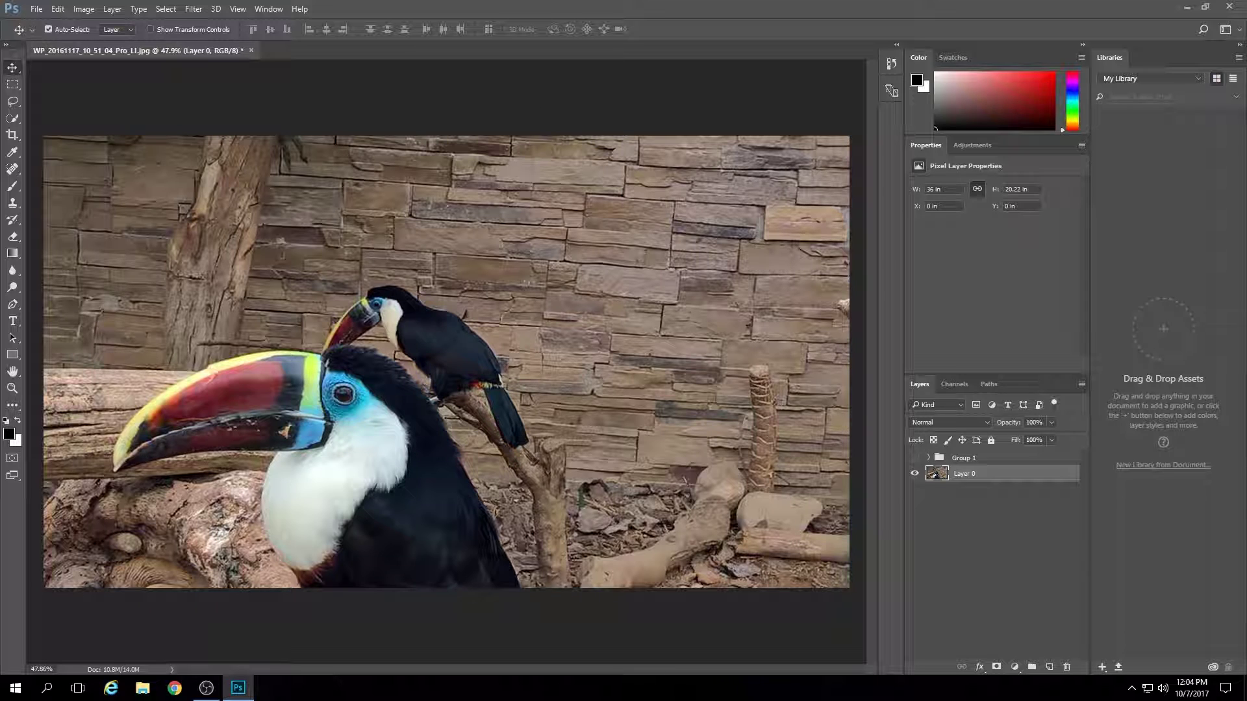
click(193, 8)
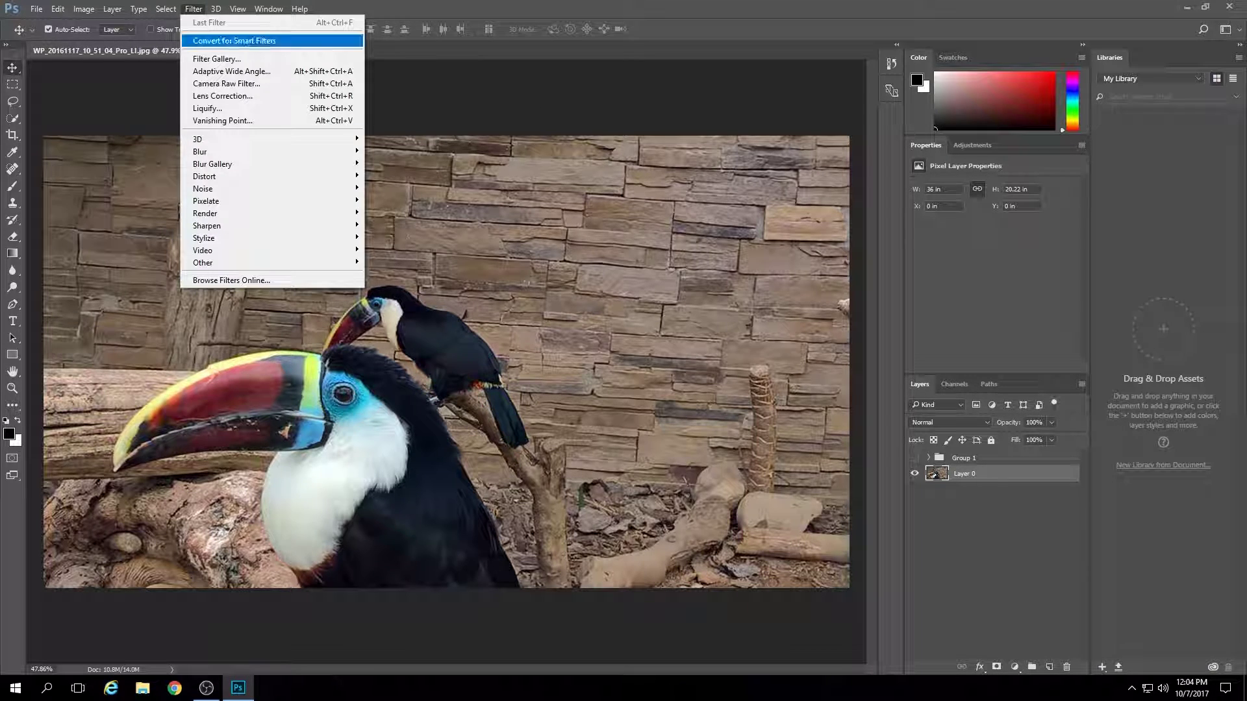
mouse_move(253, 152)
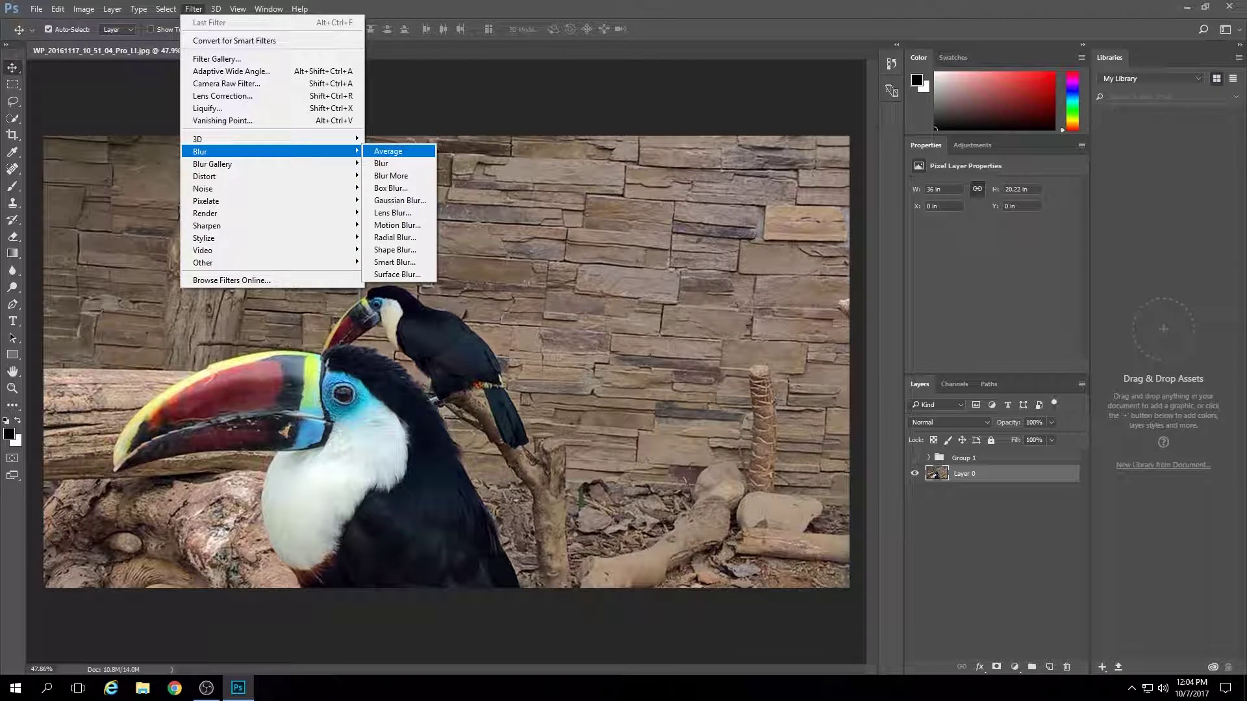
click(392, 212)
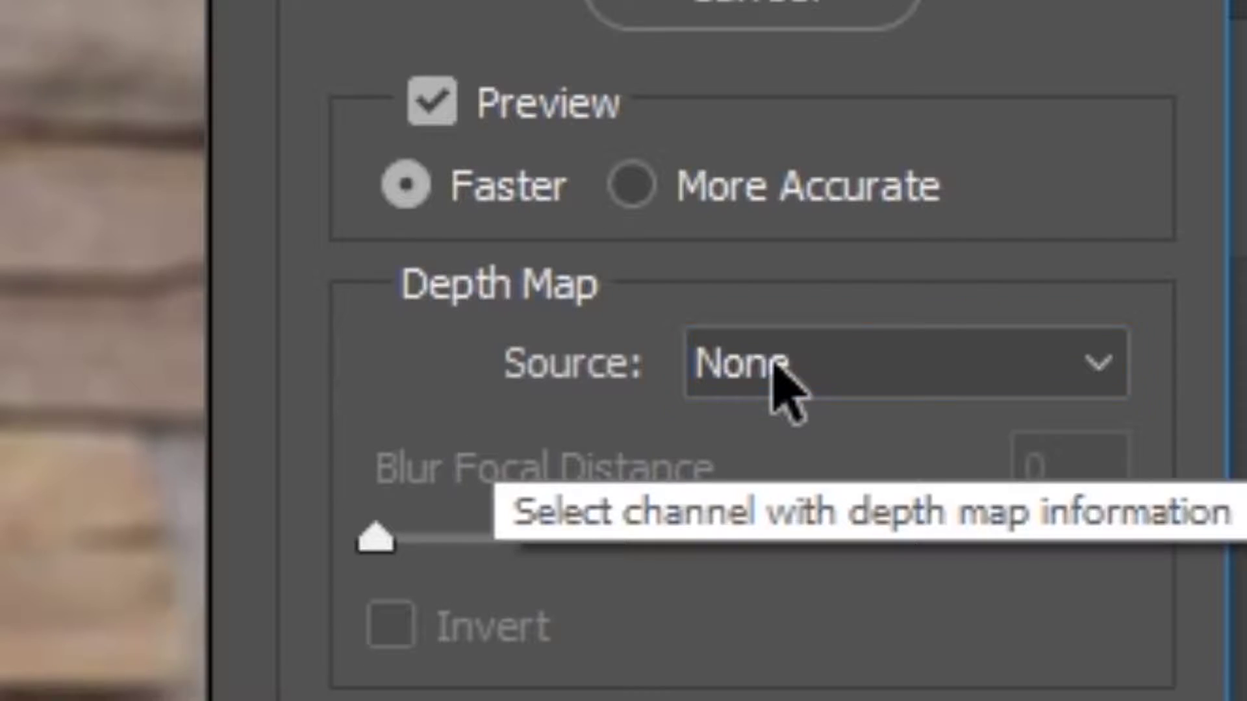
Apply Lens Blur with Depth Map as source, Radius 29, and More Accurate preview
click(774, 372)
click(784, 607)
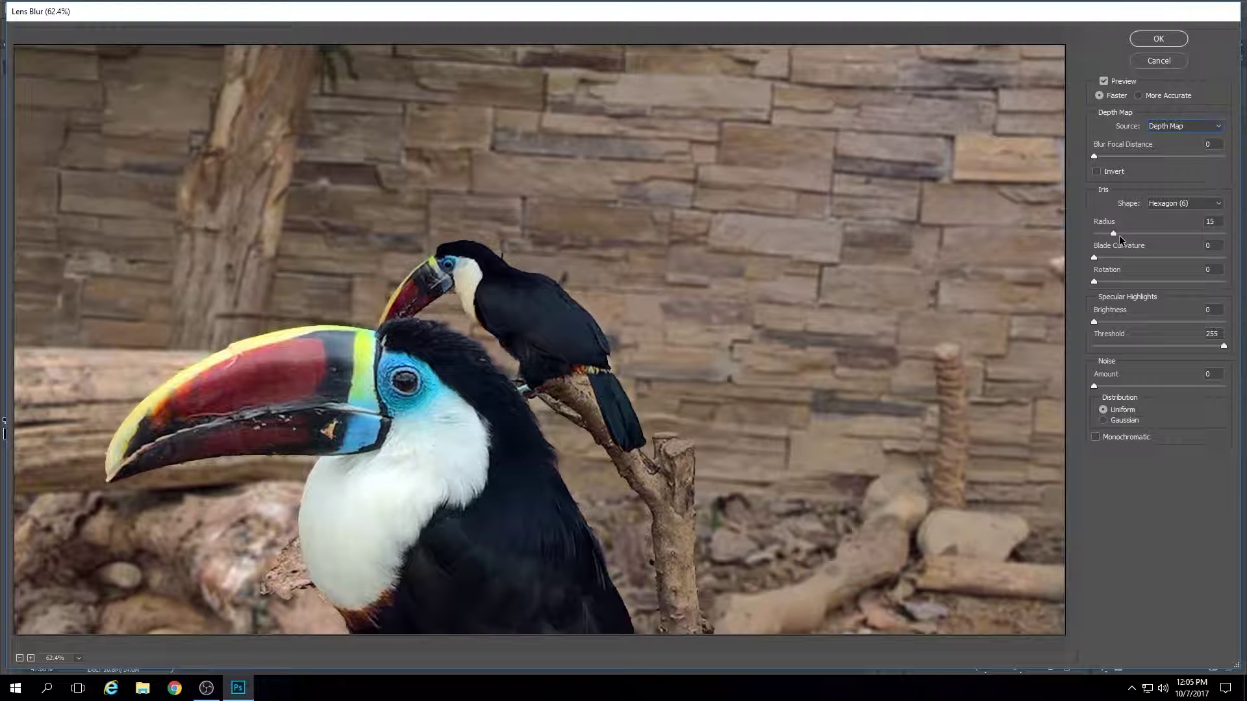
drag(1112, 232, 1115, 233)
click(1168, 233)
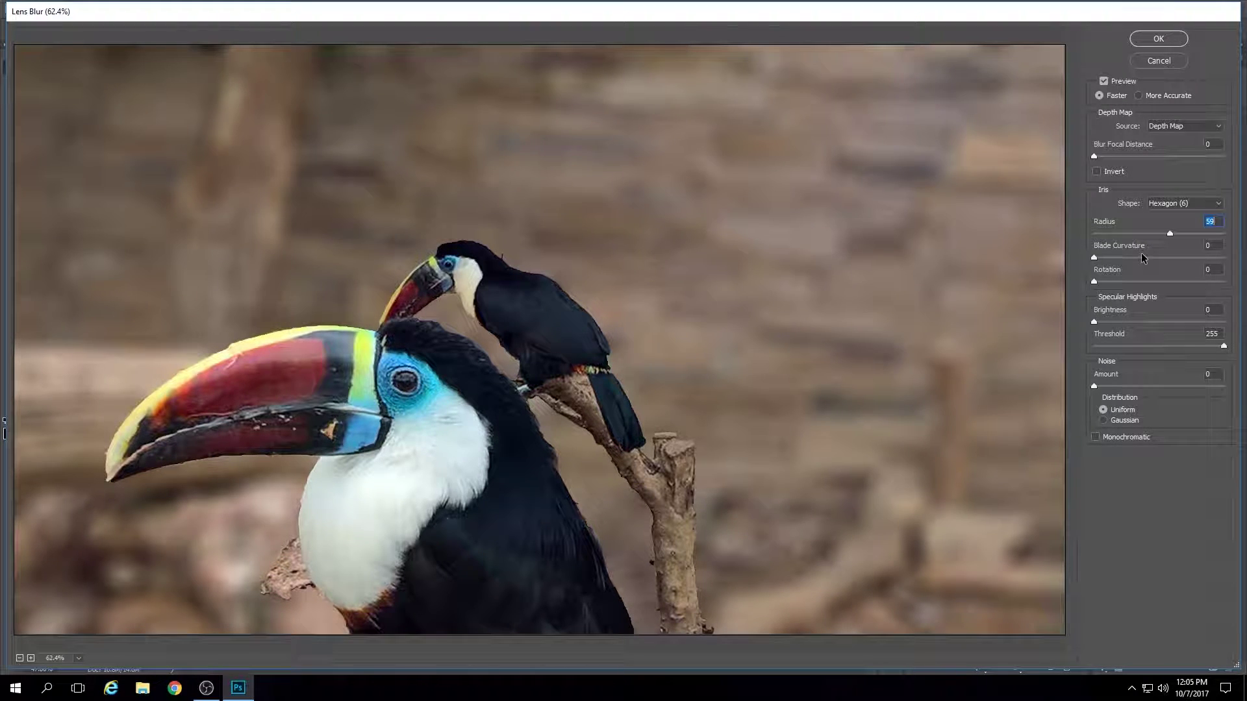
click(1131, 233)
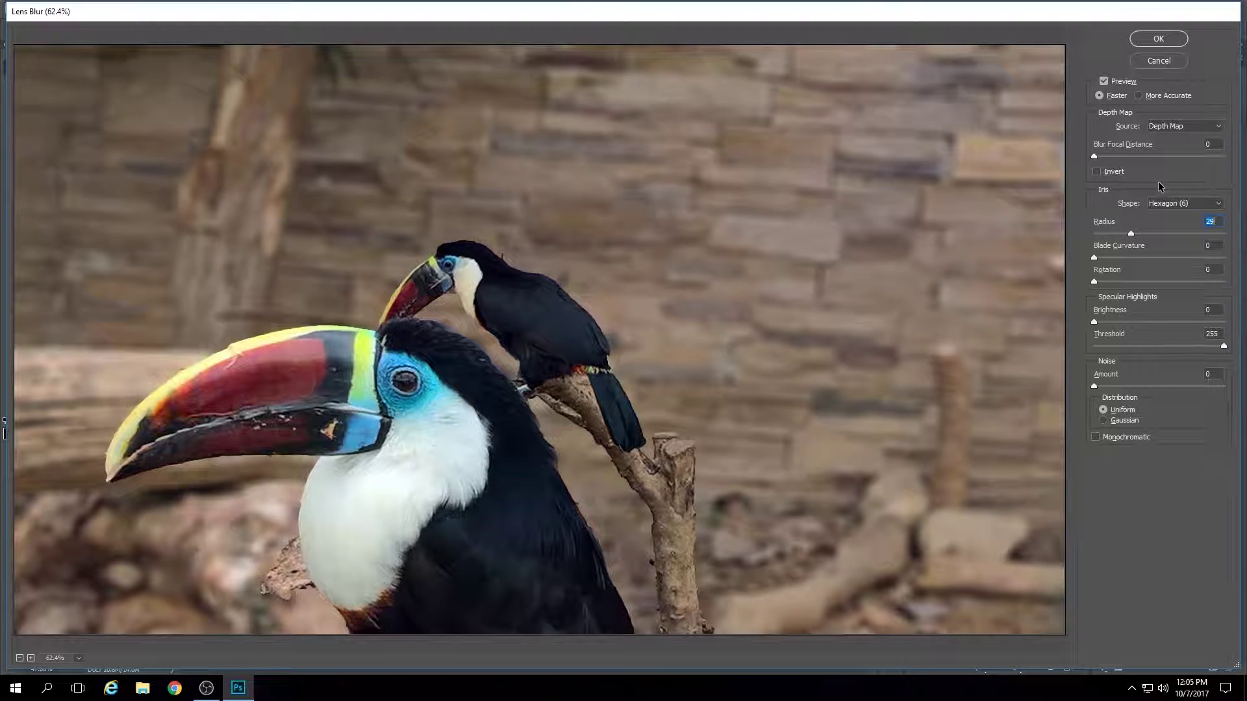
click(1083, 310)
click(1147, 98)
click(1158, 39)
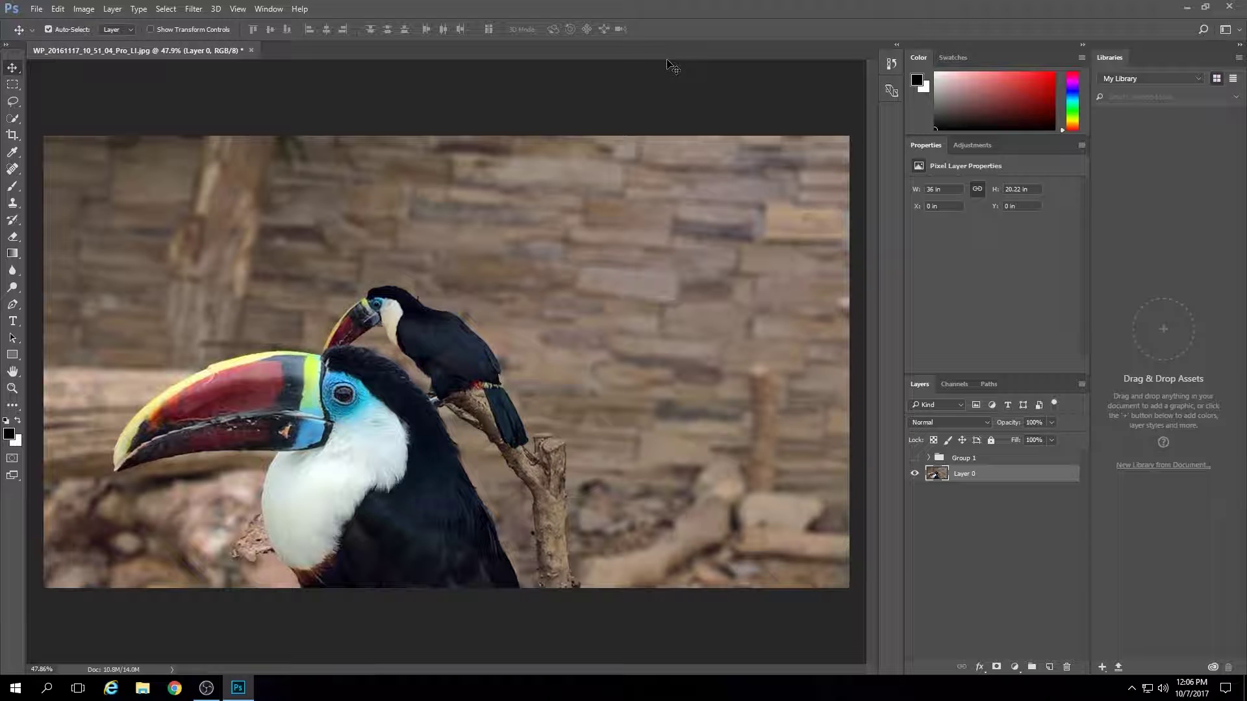
Open File > Export As for the blurred toucan photo and review its resampling options
click(36, 10)
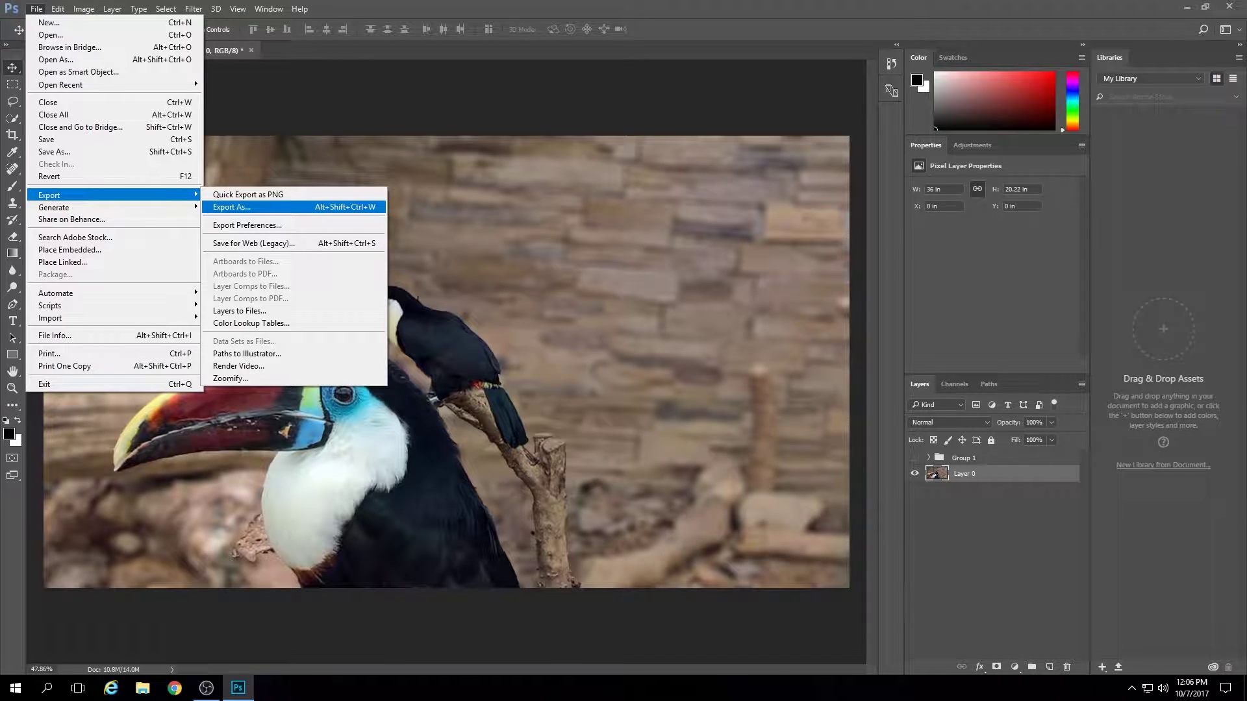
click(231, 210)
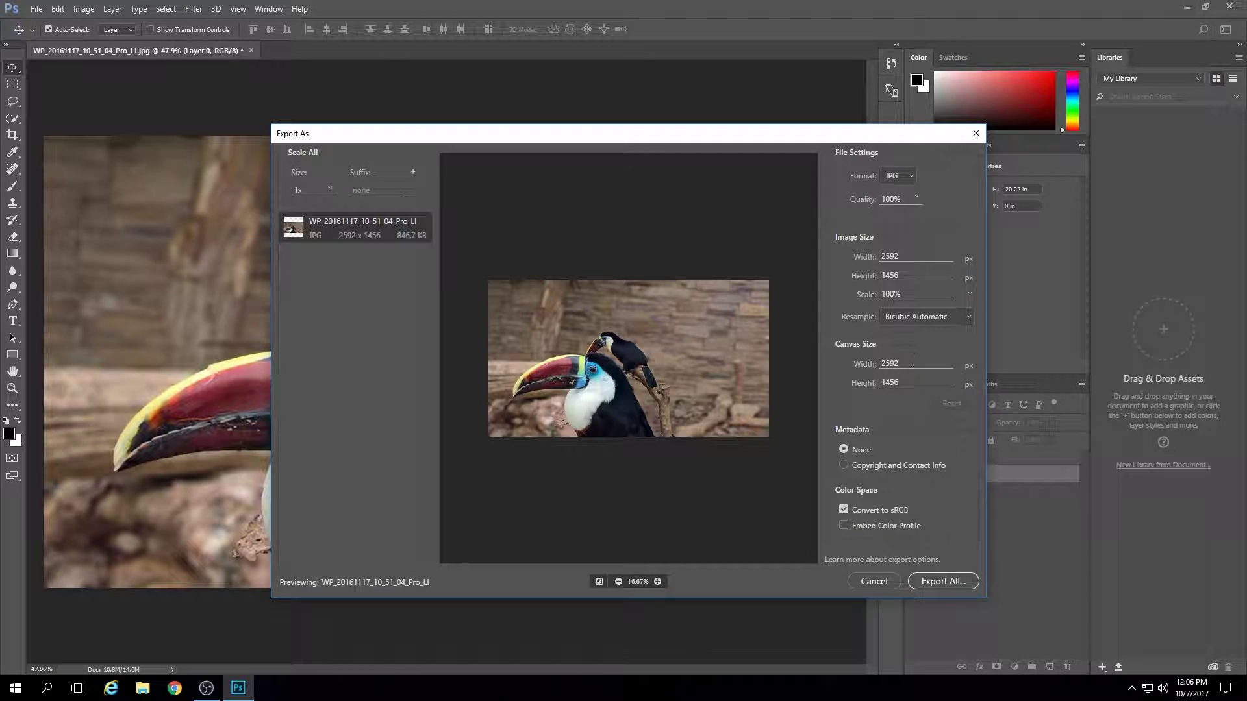
click(926, 316)
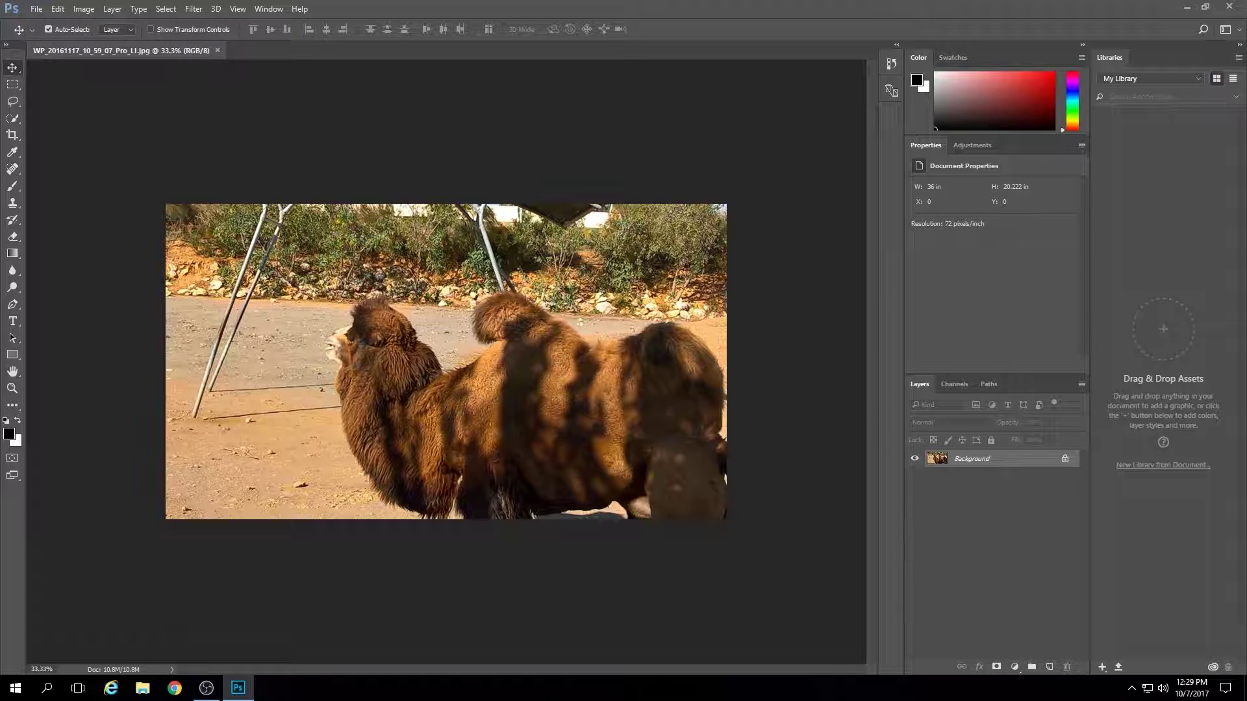
Paint a Quick Selection over the camel's head, neck and body, refining the edges while zoomed in
key(w)
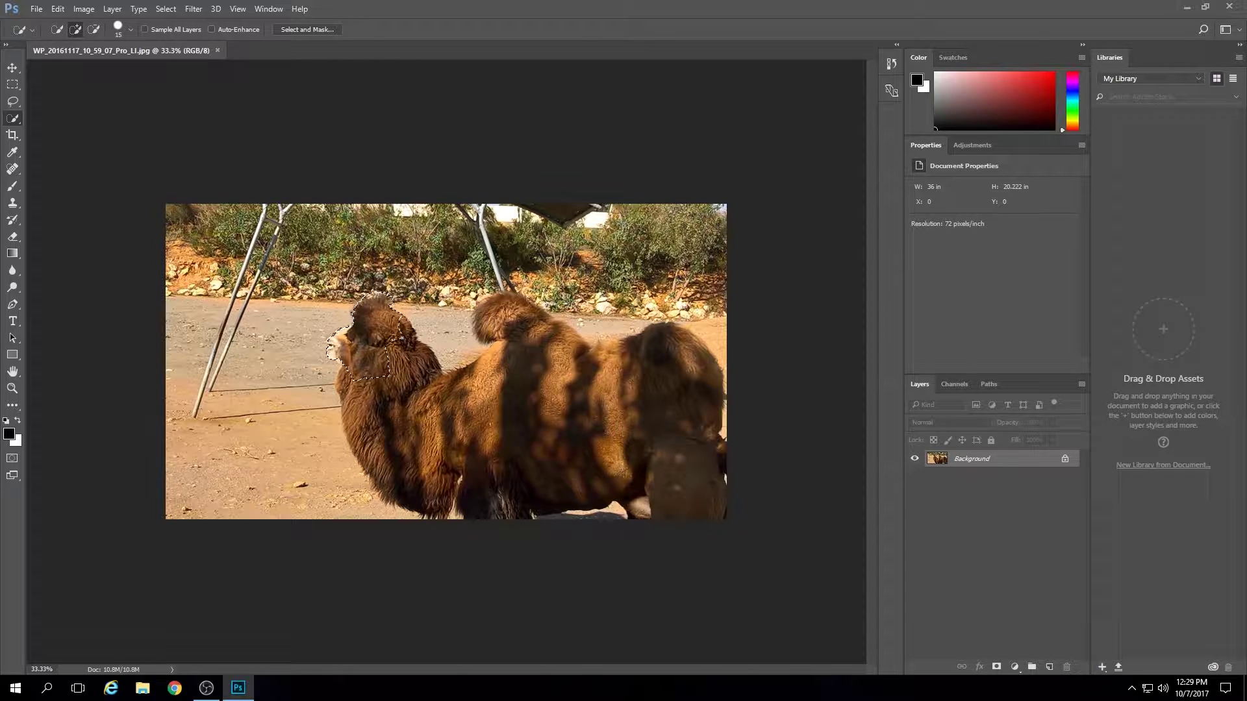
mouse_move(436, 384)
mouse_down()
mouse_move(469, 391)
mouse_move(526, 305)
mouse_move(587, 367)
mouse_move(672, 331)
mouse_move(624, 356)
mouse_move(689, 363)
mouse_move(714, 468)
mouse_move(535, 517)
mouse_move(393, 487)
mouse_up()
scroll(310, 363, up, 5)
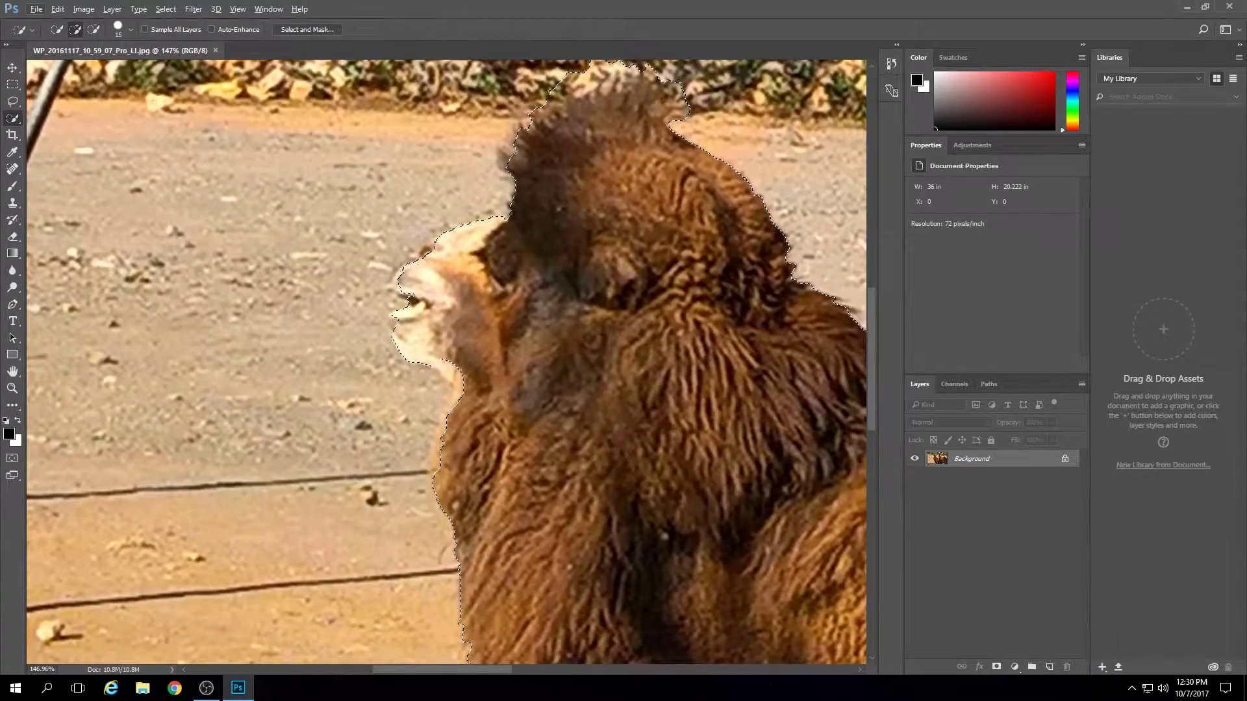
scroll(202, 611, left, 5)
scroll(358, 248, right, 10)
scroll(358, 248, up, 3)
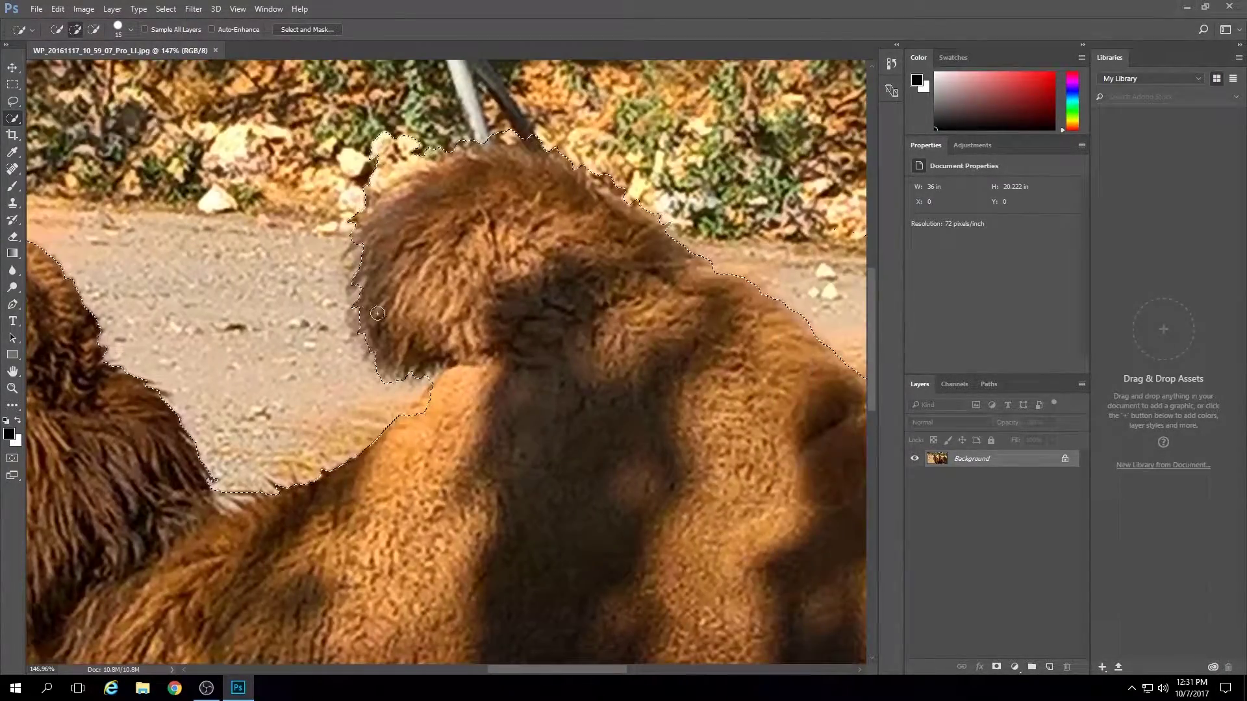
scroll(584, 365, down, 3)
scroll(571, 520, right, 10)
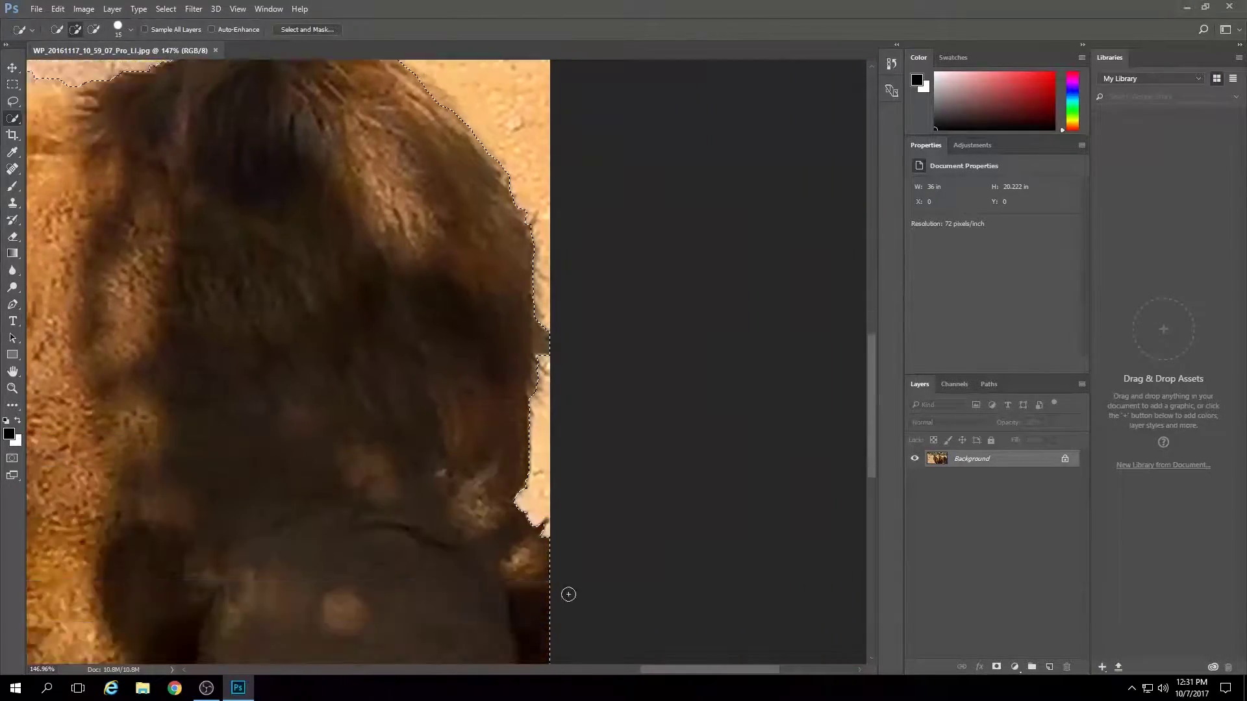
scroll(581, 530, down, 2)
scroll(582, 530, left, 5)
scroll(582, 530, left, 3)
scroll(581, 530, left, 2)
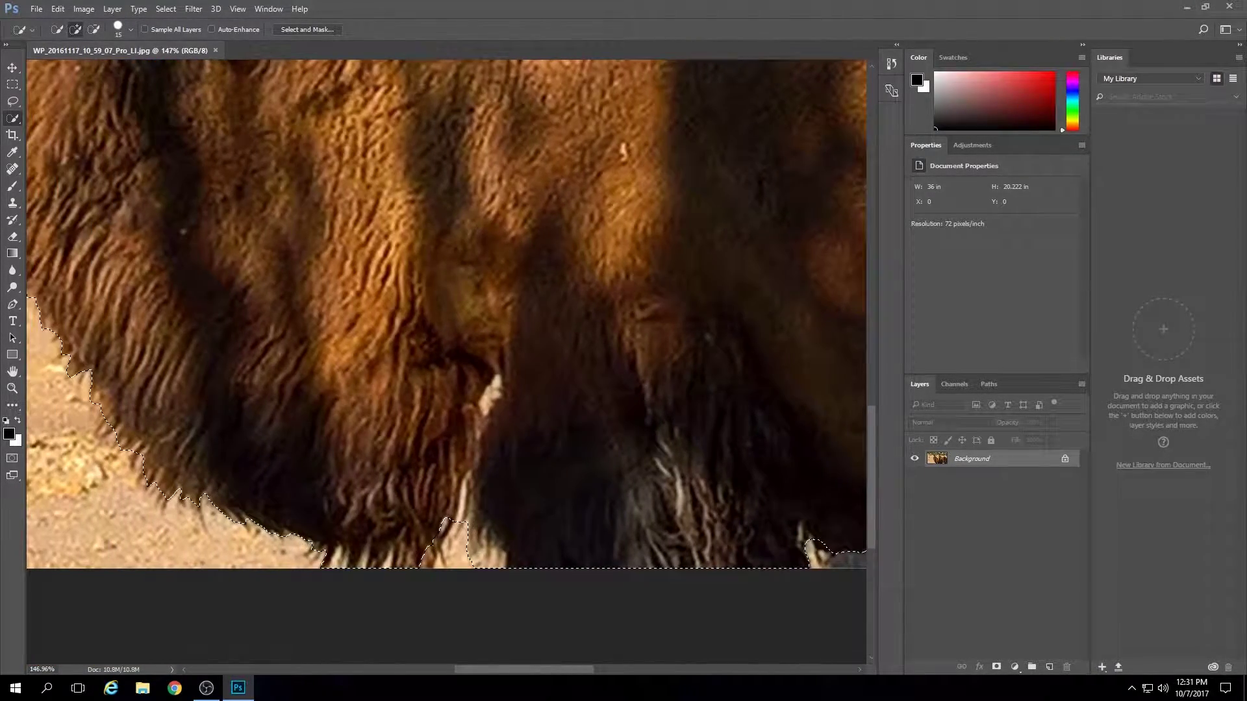
scroll(582, 530, left, 1)
scroll(473, 657, left, 1)
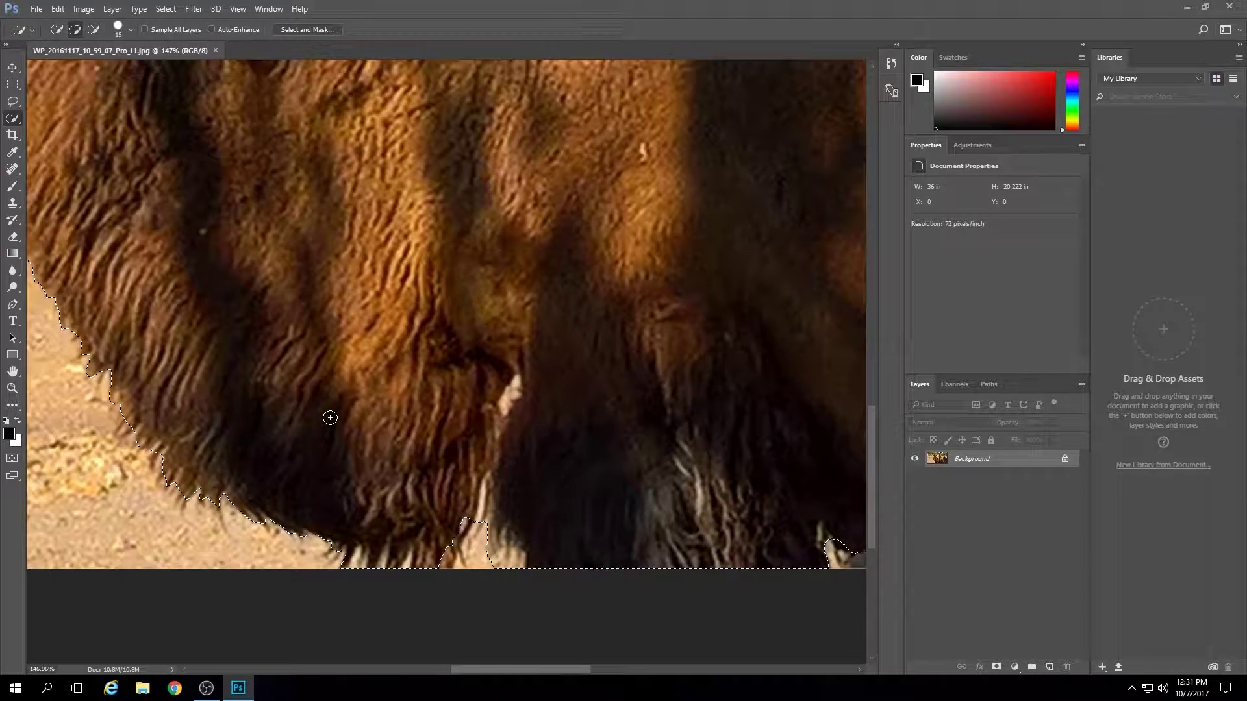
alt+scroll(330, 417, down, 5)
scroll(329, 417, down, 2)
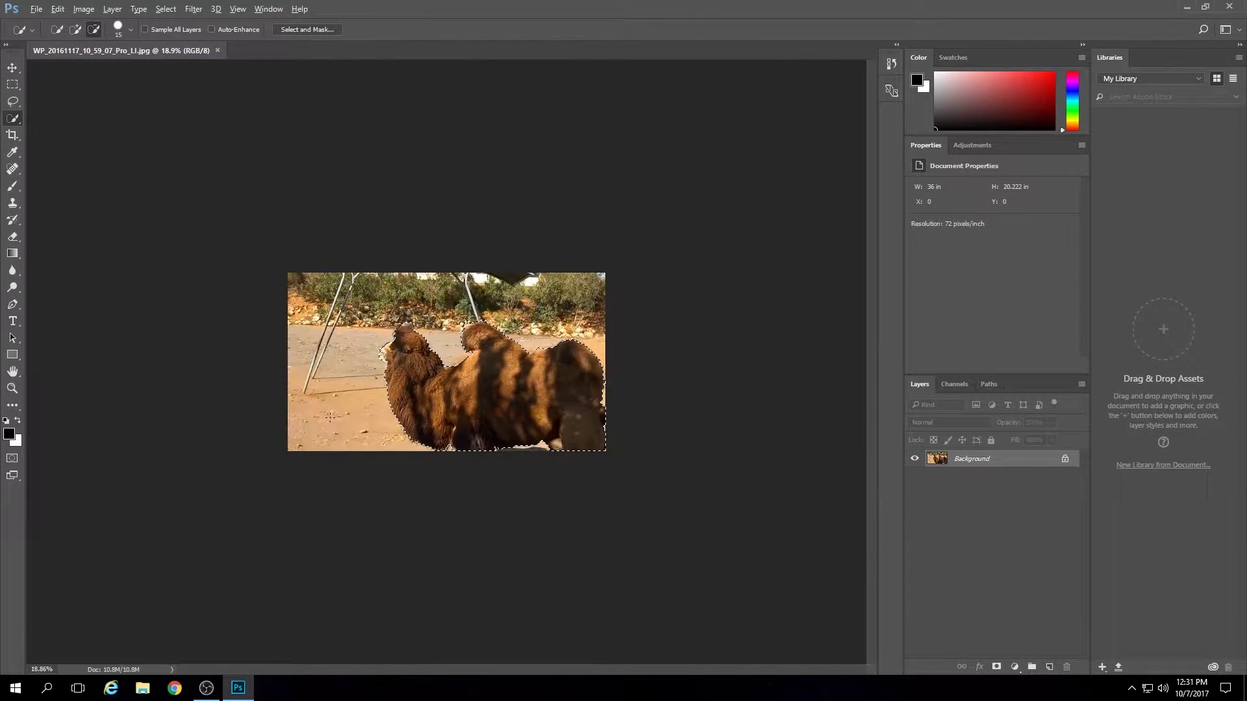
scroll(329, 417, up, 2)
scroll(330, 418, up, 2)
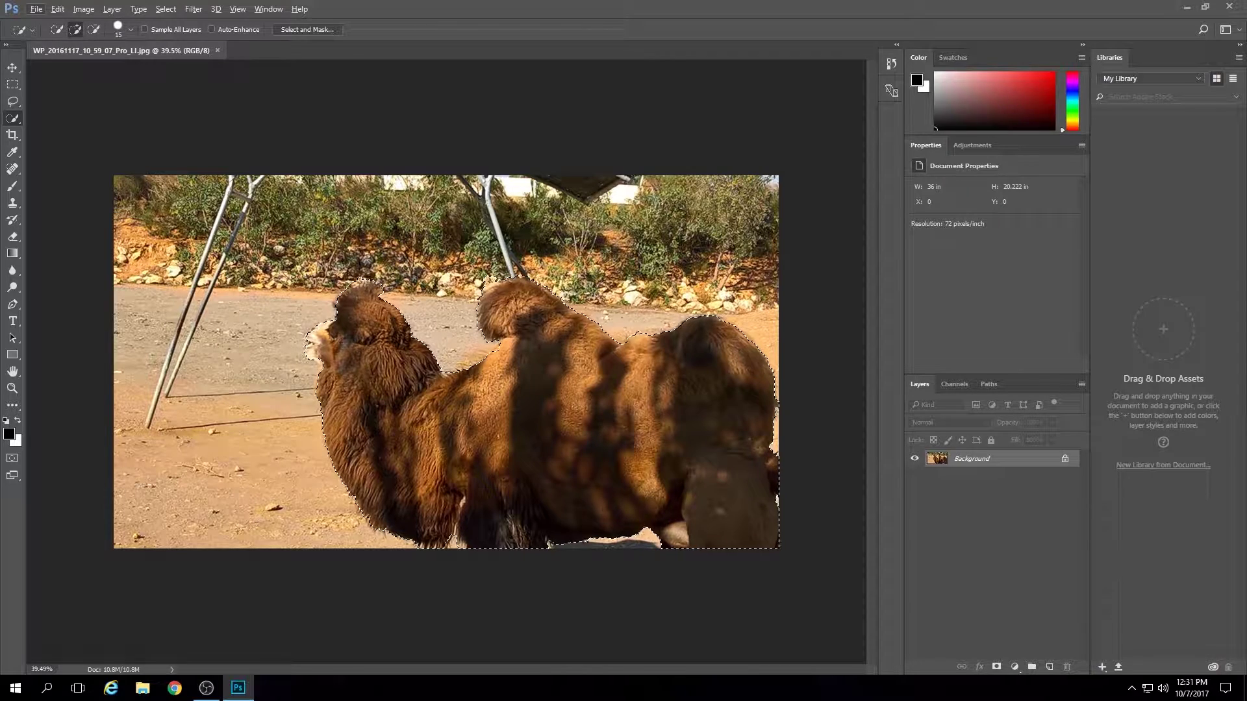
Convert the background to Layer 0 and add a black (000000) Solid Color fill layer
double_click(939, 458)
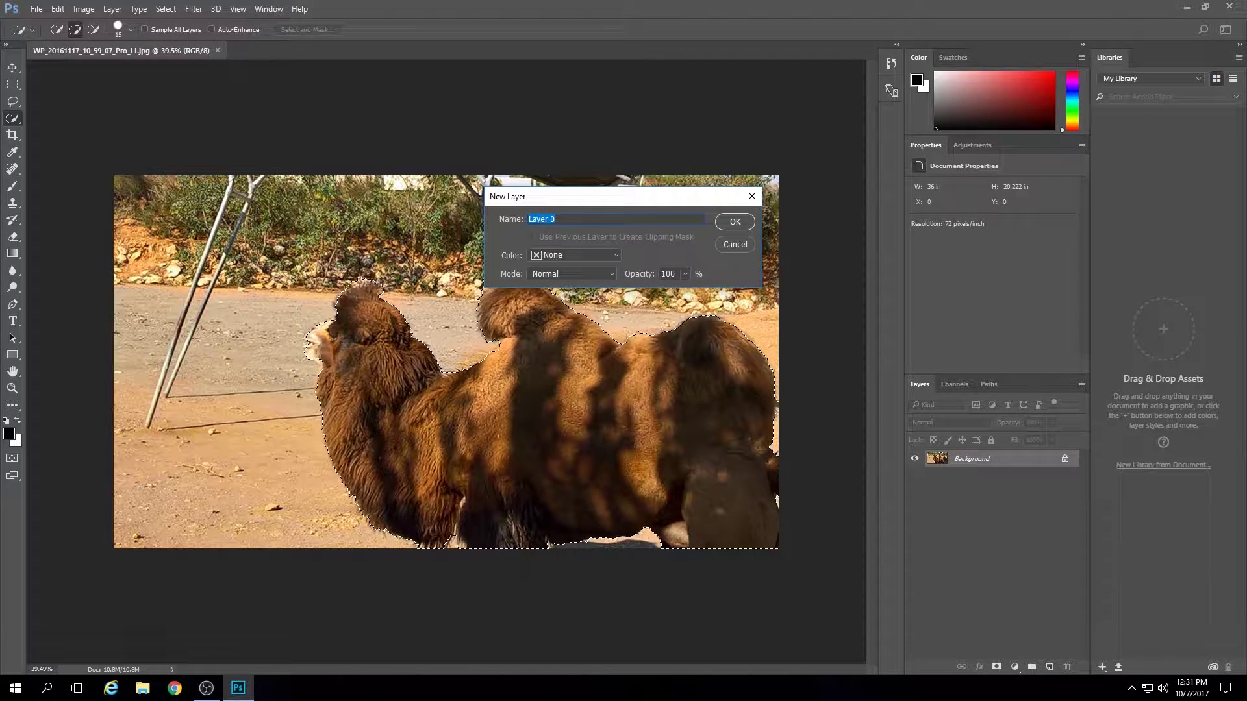
key(Return)
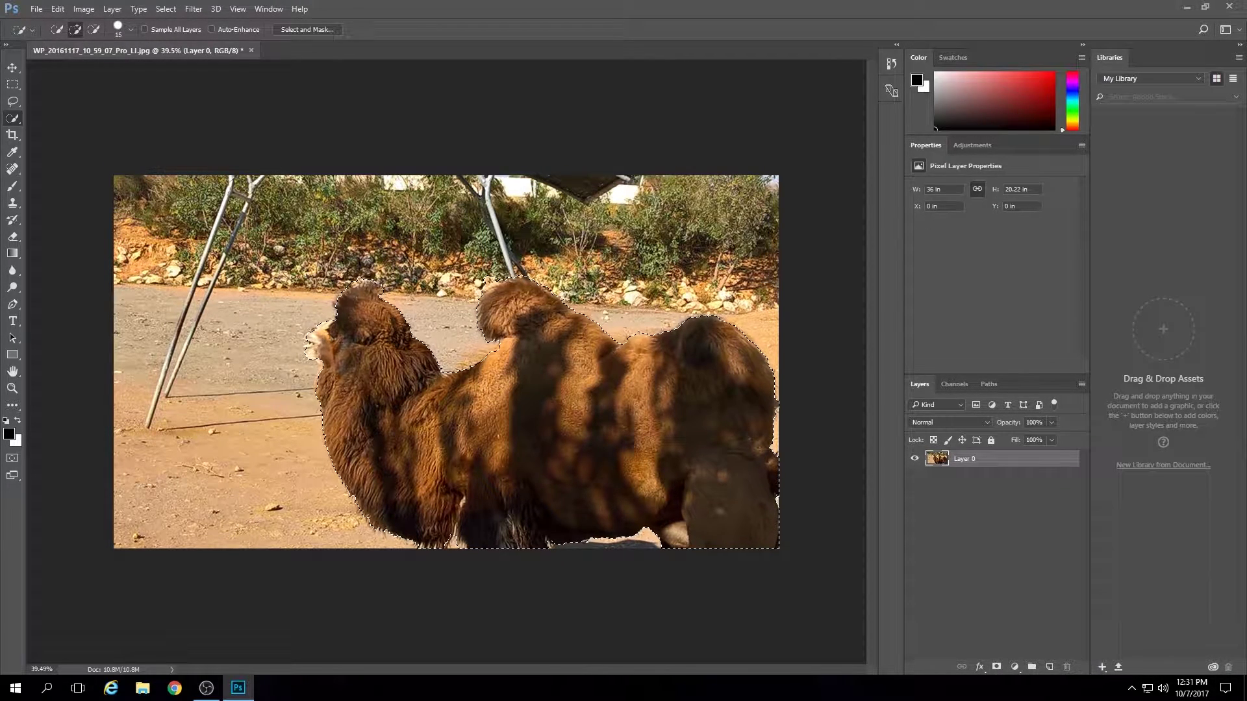
click(1015, 667)
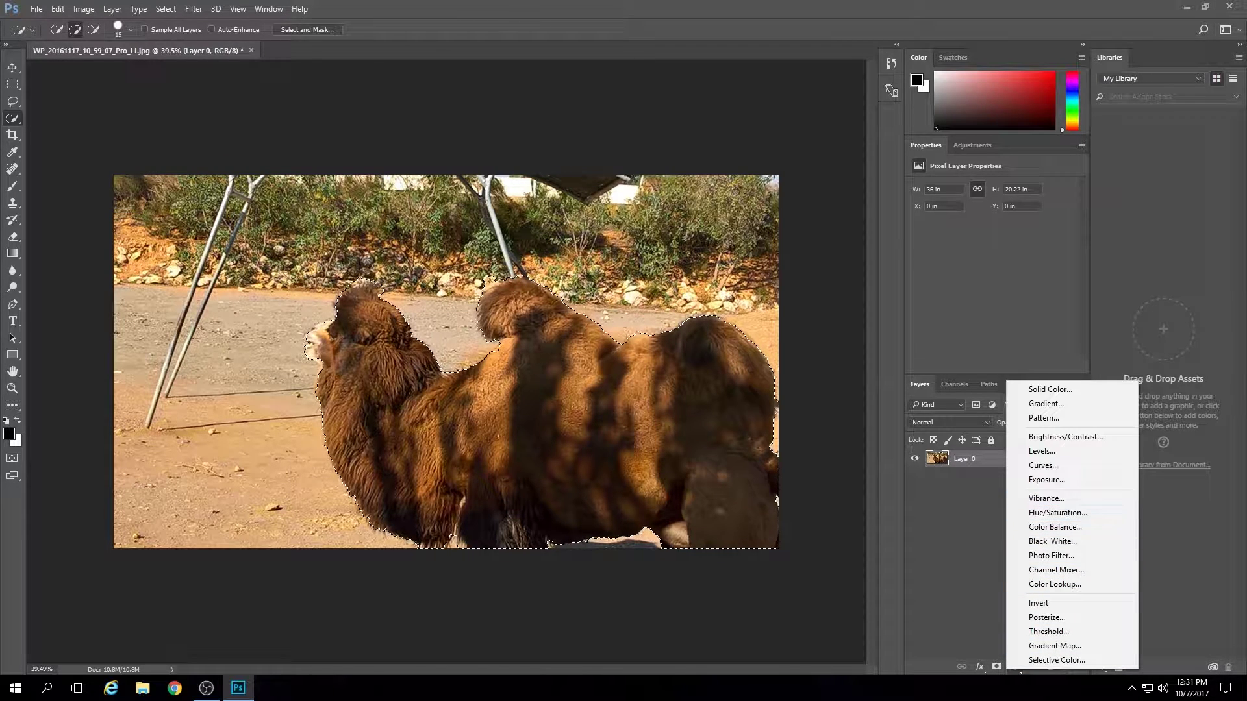
click(1050, 389)
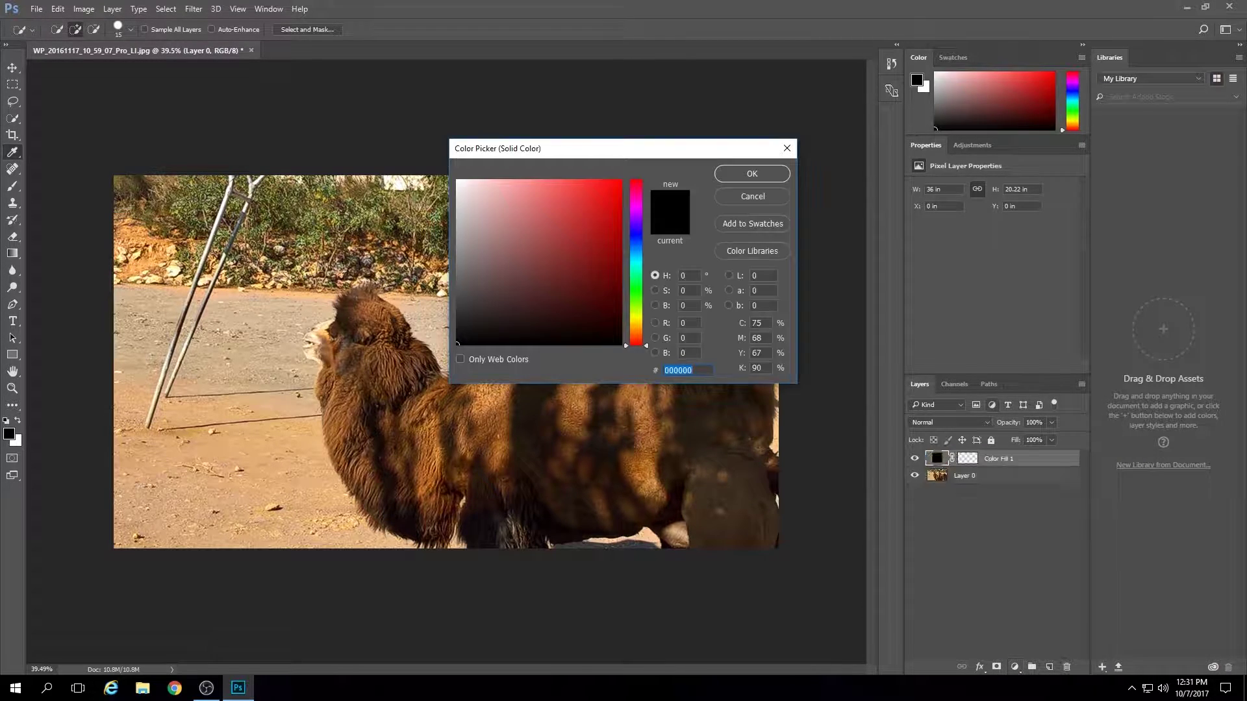
key(Return)
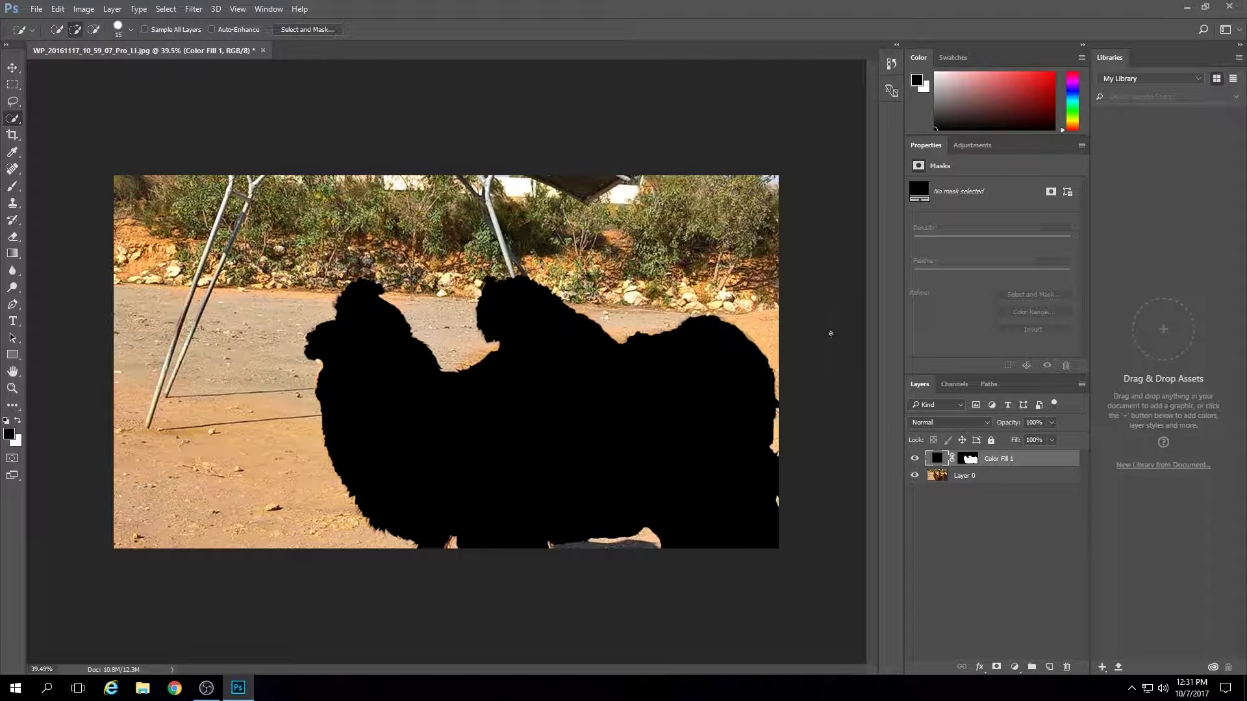
Add a Black, White gradient fill layer with the black stop moved to 27%
click(1014, 667)
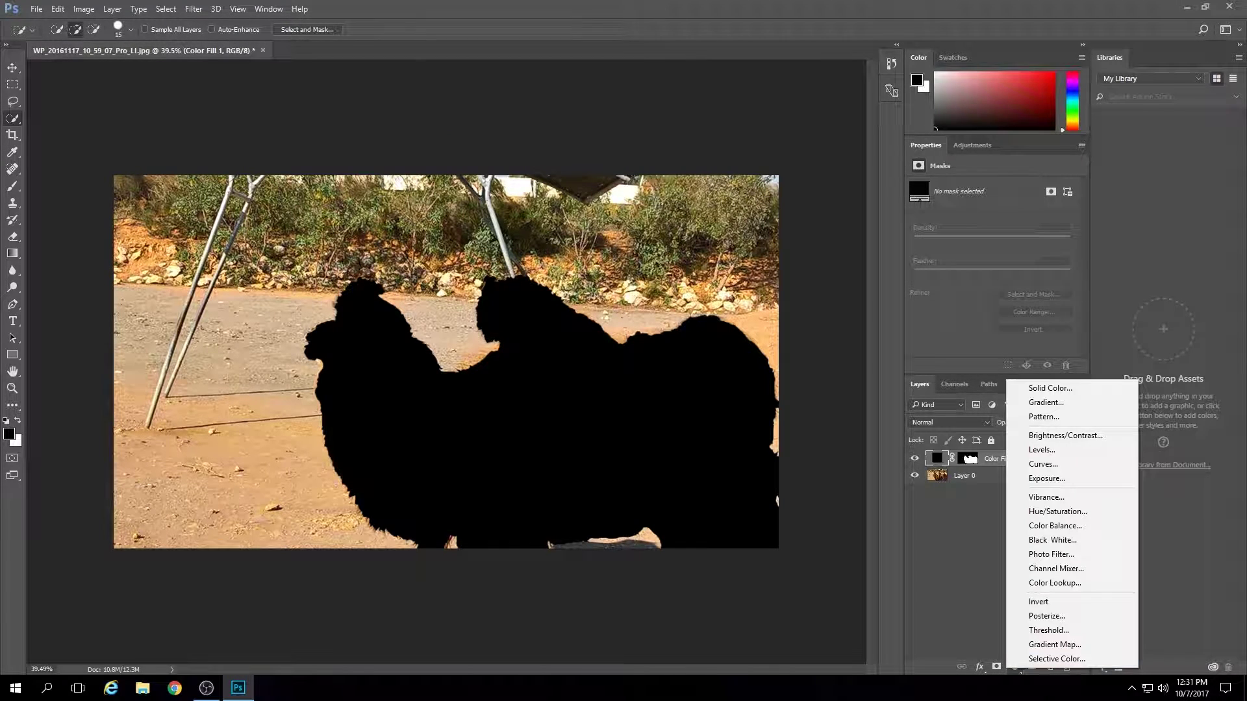
click(1046, 402)
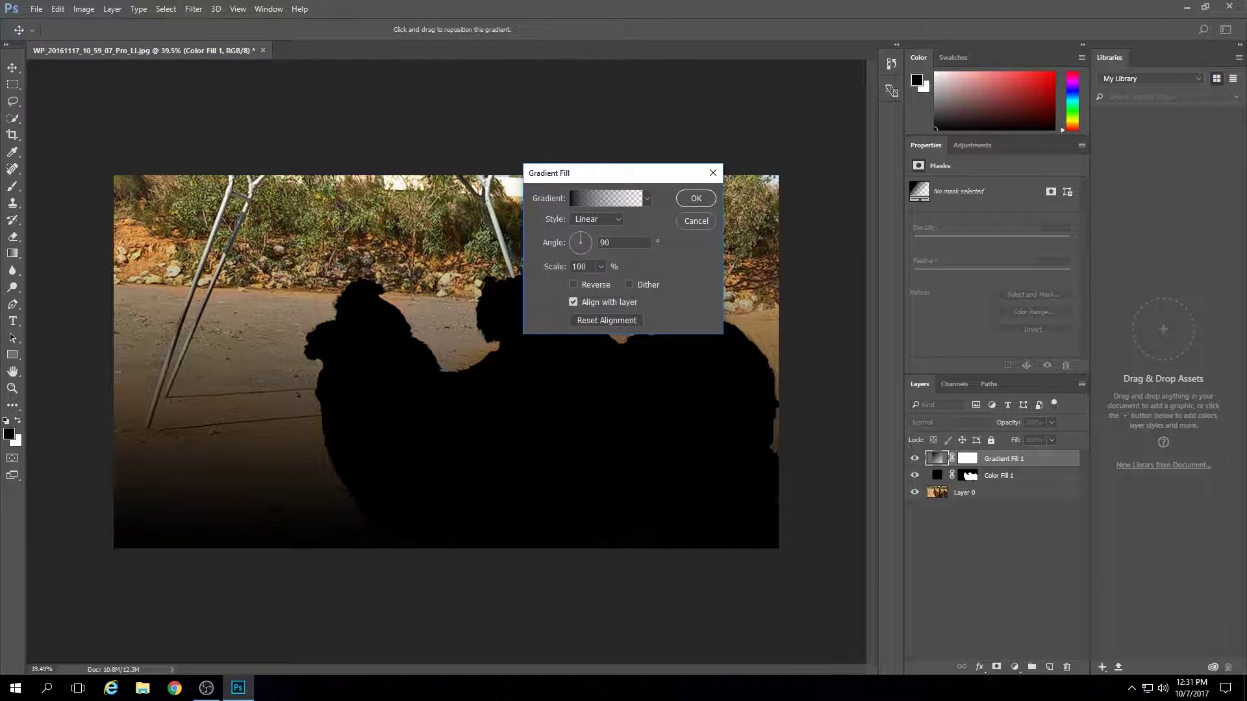
click(610, 198)
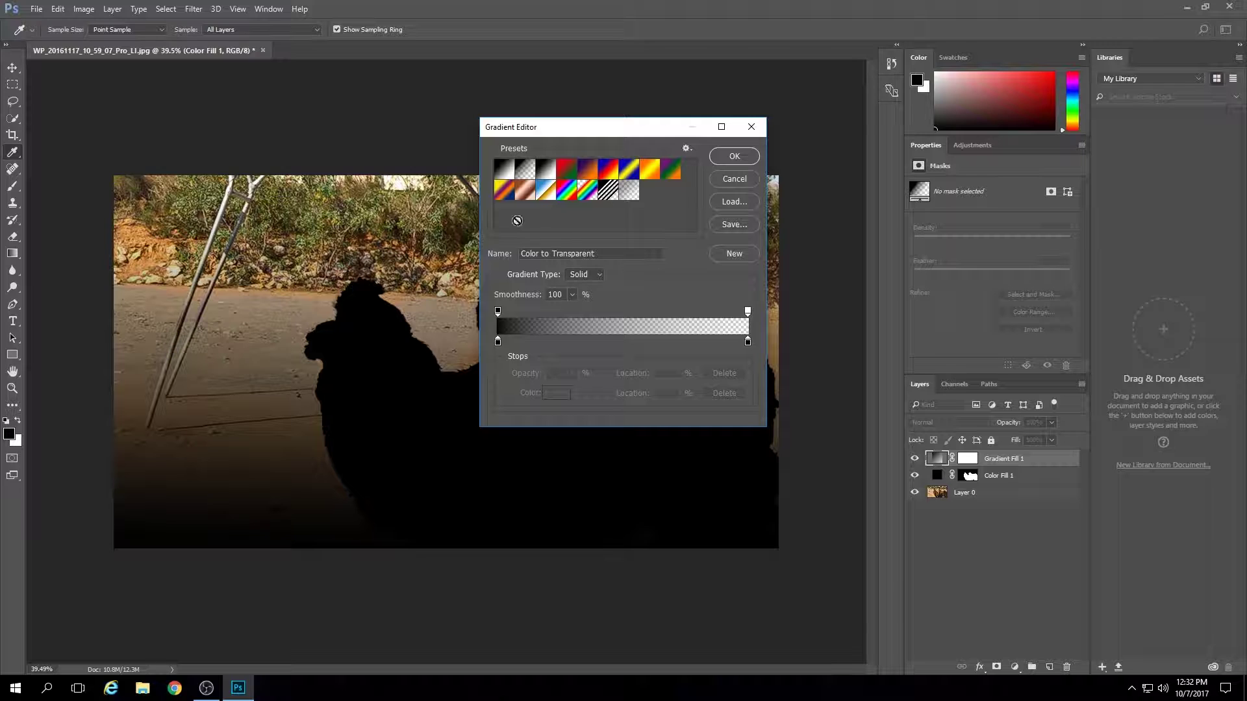
click(547, 172)
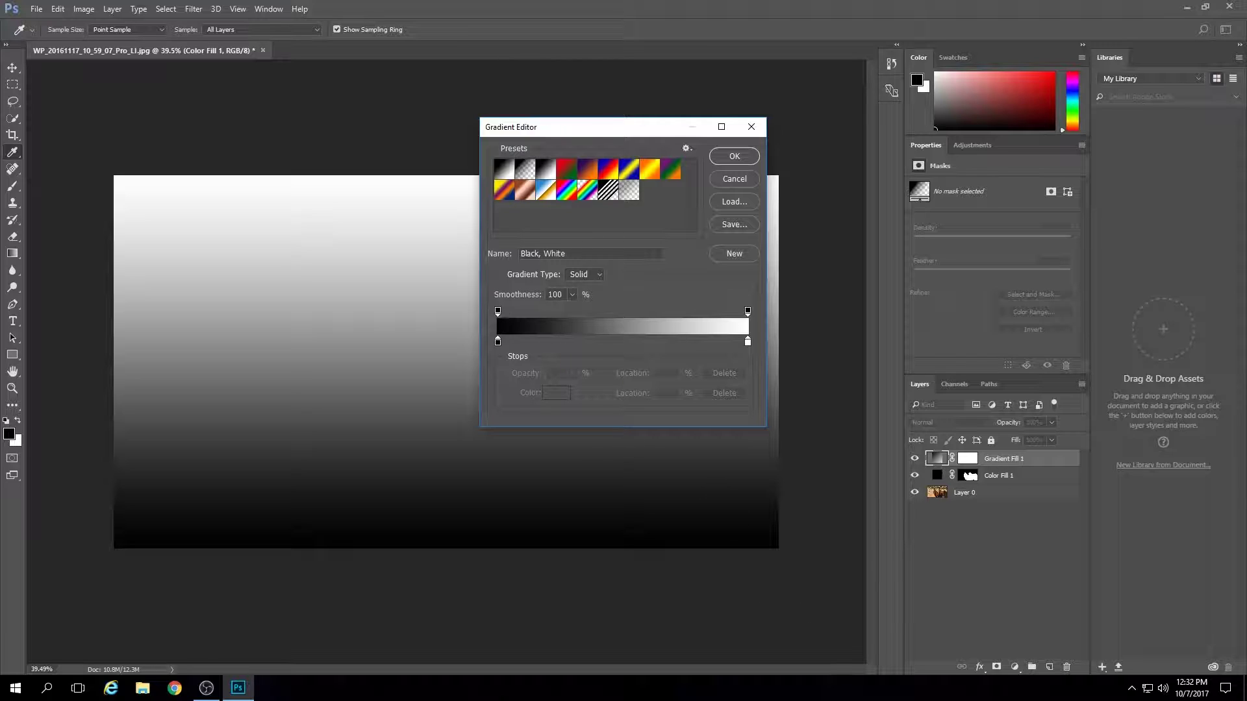
mouse_move(497, 341)
mouse_down()
mouse_move(549, 371)
mouse_move(565, 342)
mouse_up()
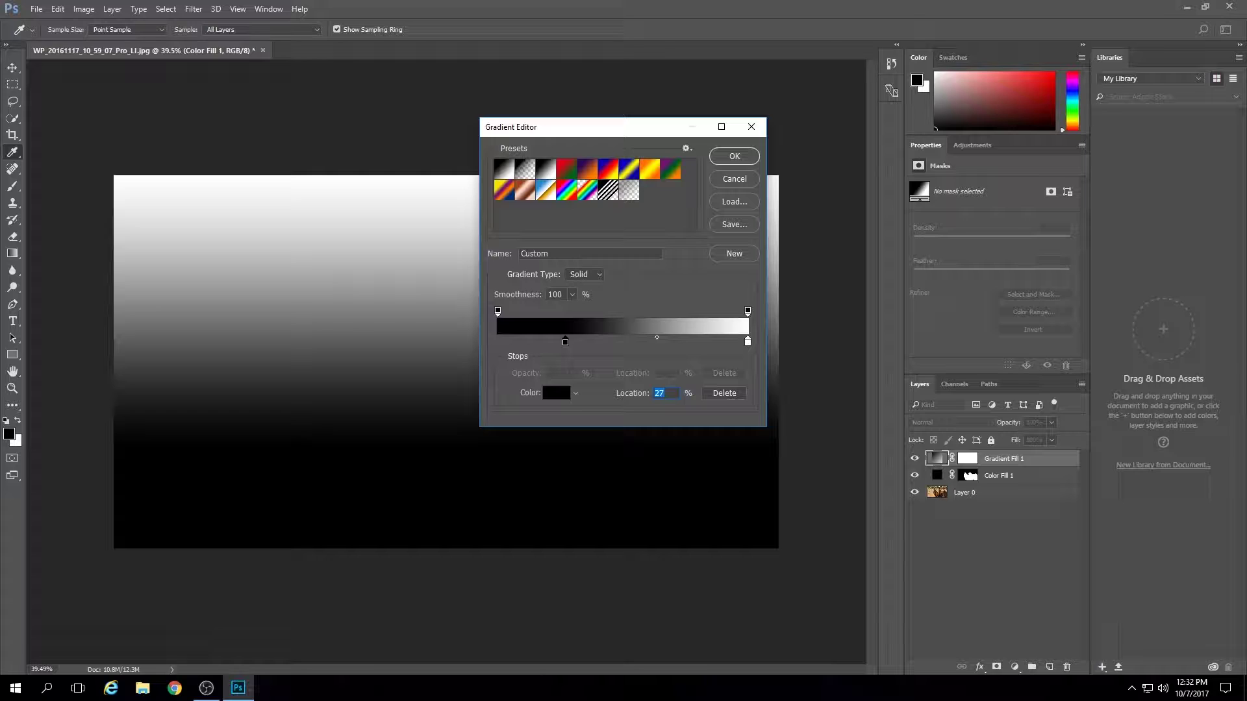
click(735, 155)
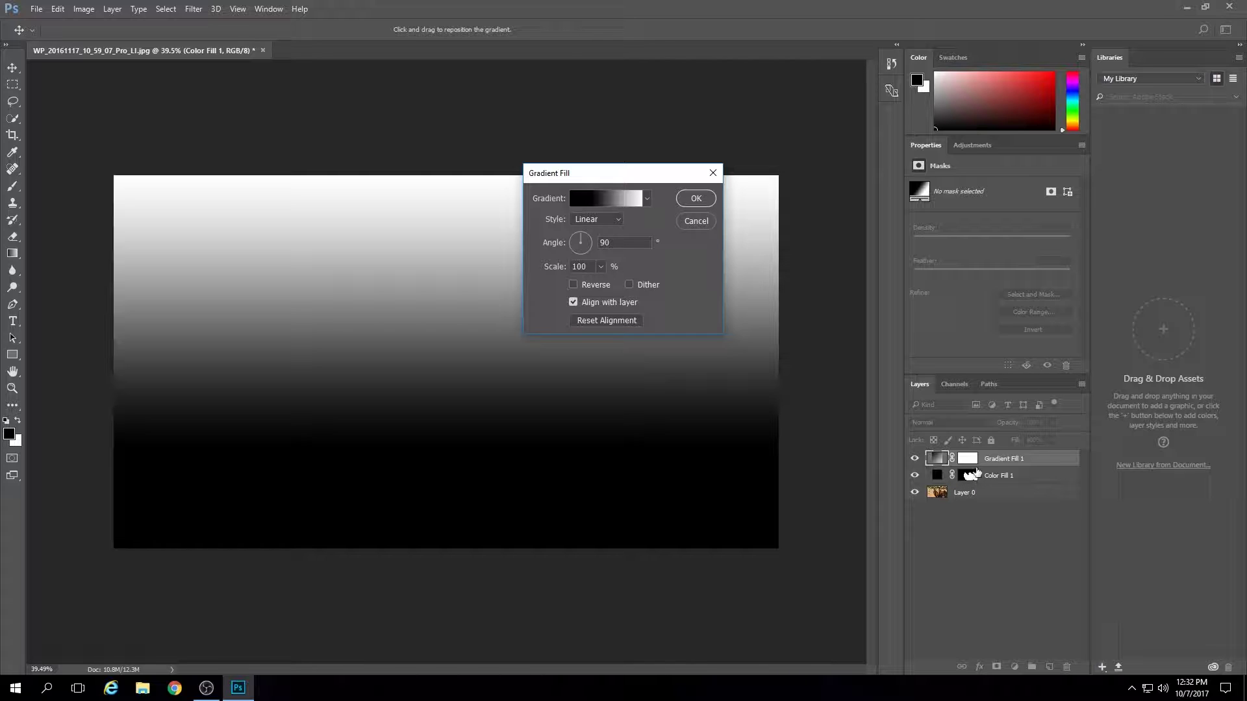
key(Return)
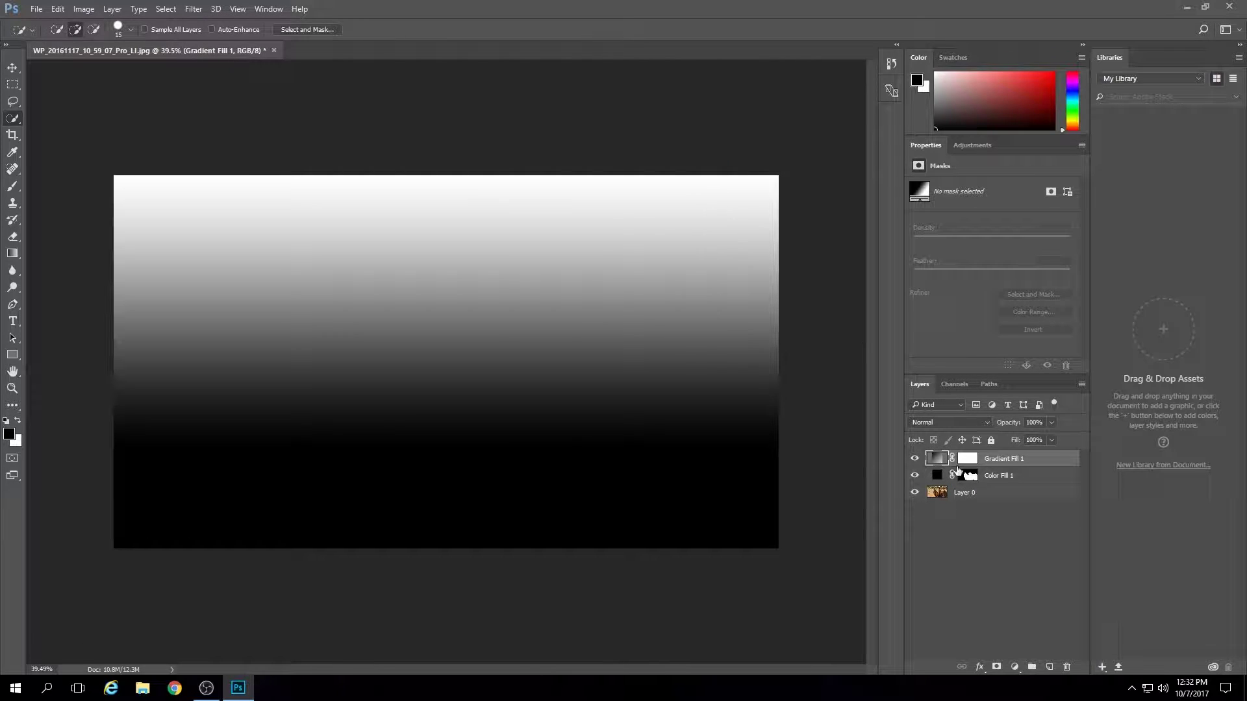
Move Gradient Fill 1 below Color Fill 1 and group both fill layers into Group 1
drag(937, 466, 935, 489)
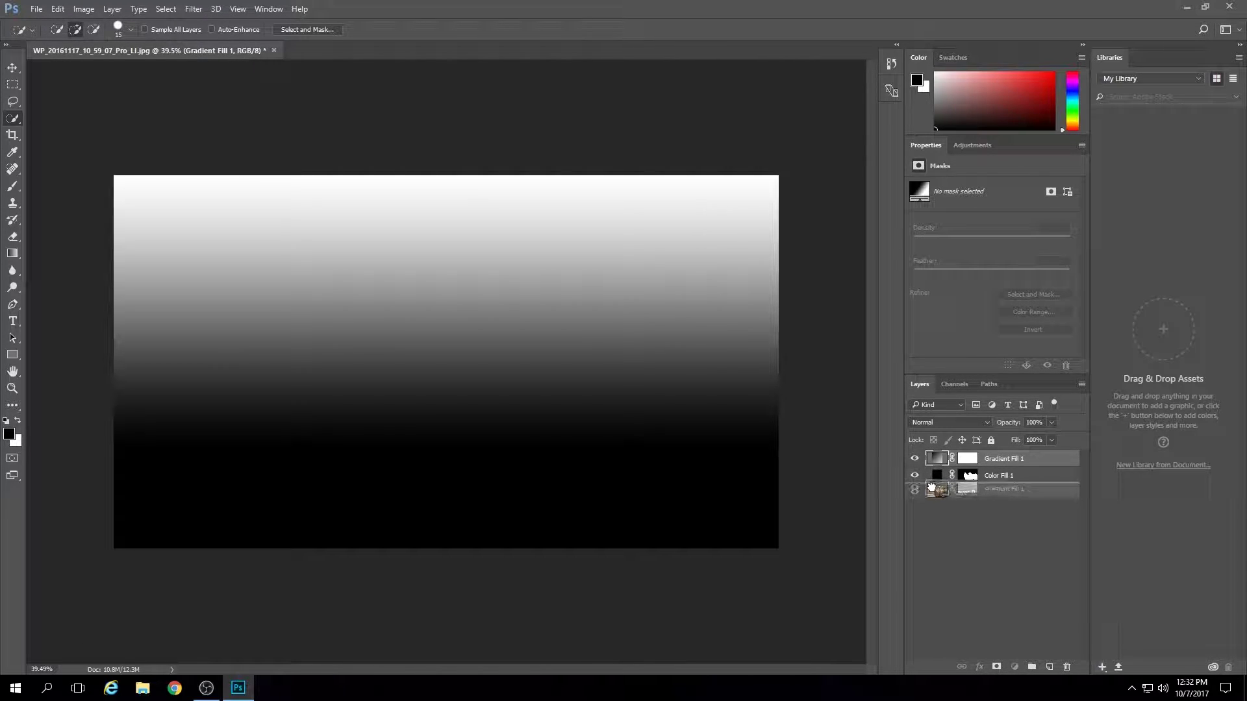
click(937, 461)
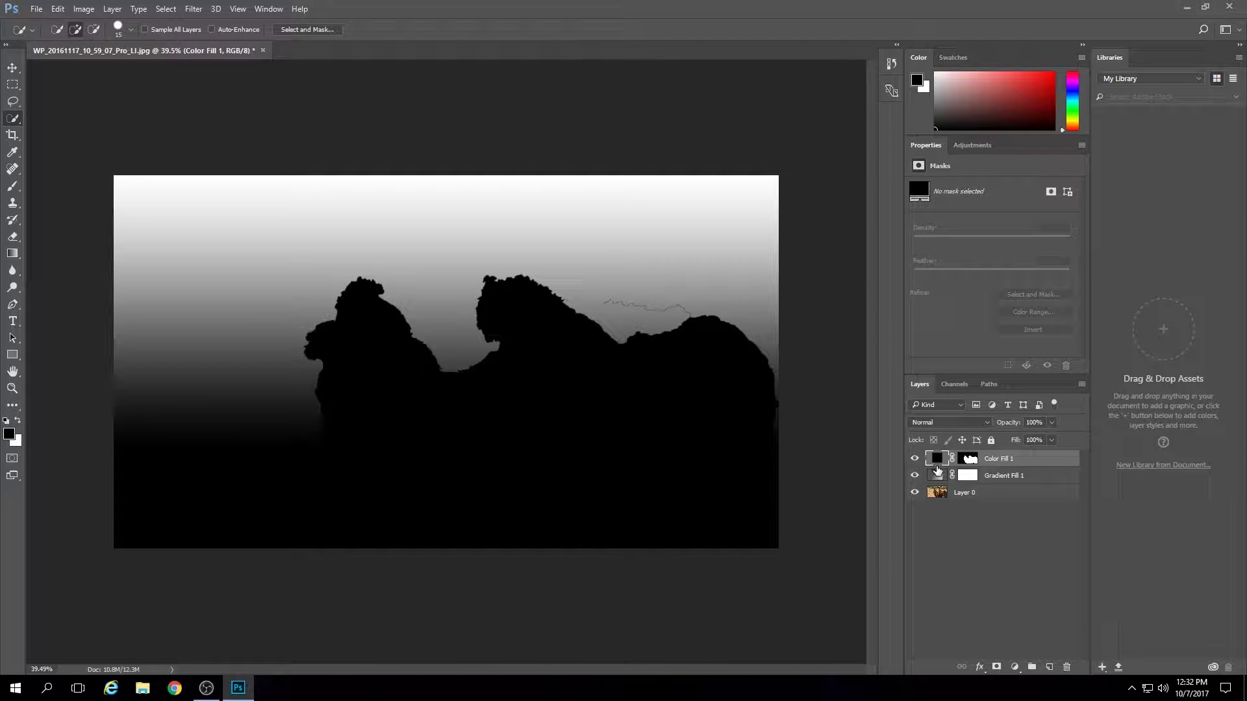
shift+click(945, 478)
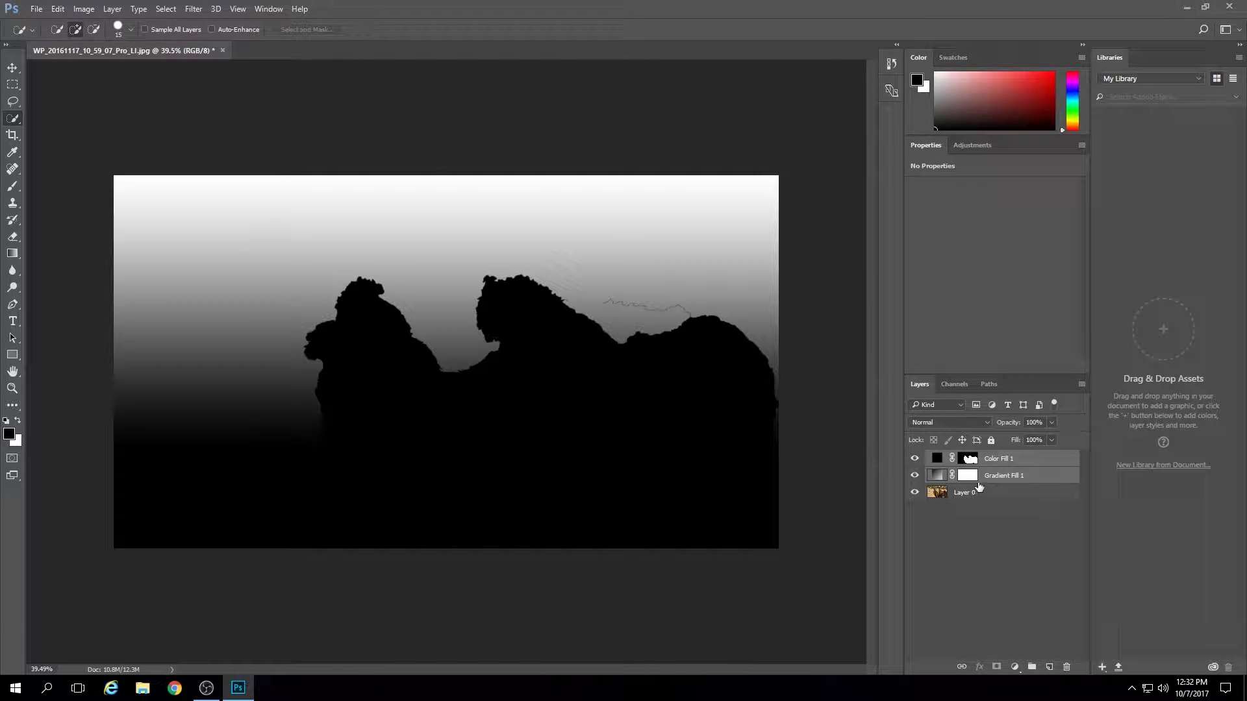
drag(968, 465, 968, 467)
key(ctrl+g)
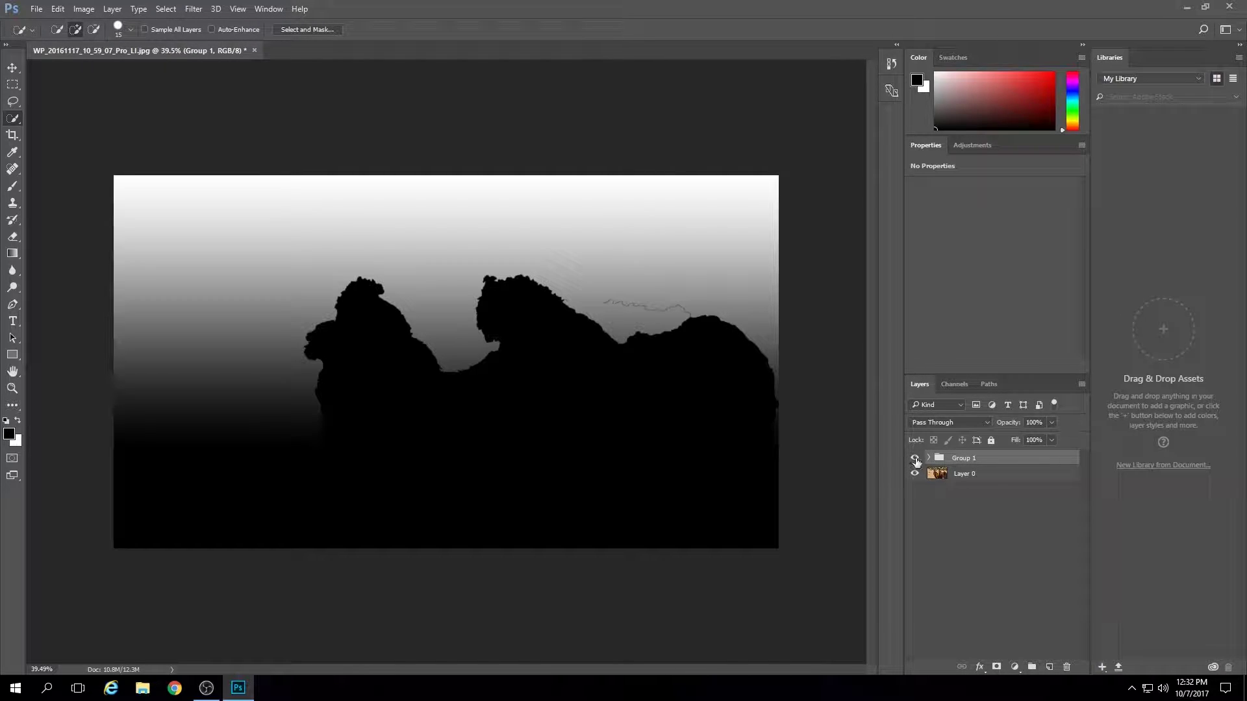
click(954, 384)
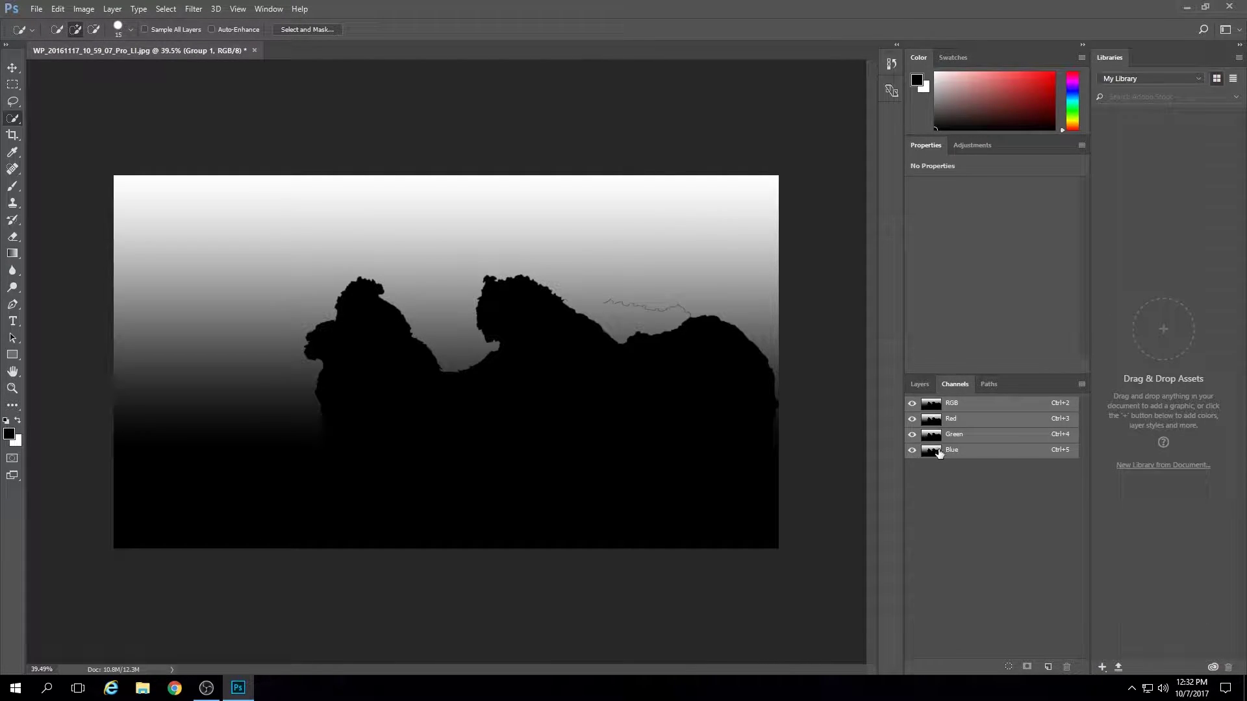
Duplicate the Blue channel as a new channel named 'map', then reselect Layer 0
drag(938, 453, 1048, 664)
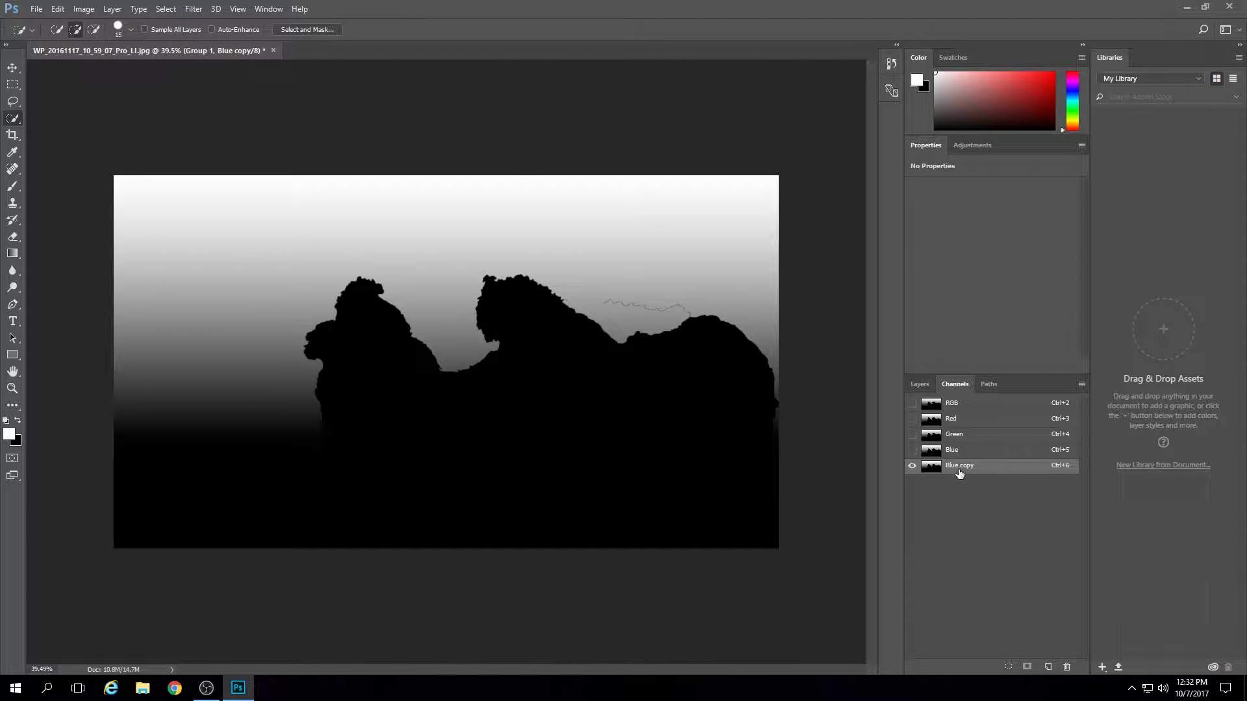
double_click(960, 466)
key(BackSpace)
text(ap)
drag(1000, 466, 946, 467)
key(BackSpace)
text(map)
key(Return)
click(919, 384)
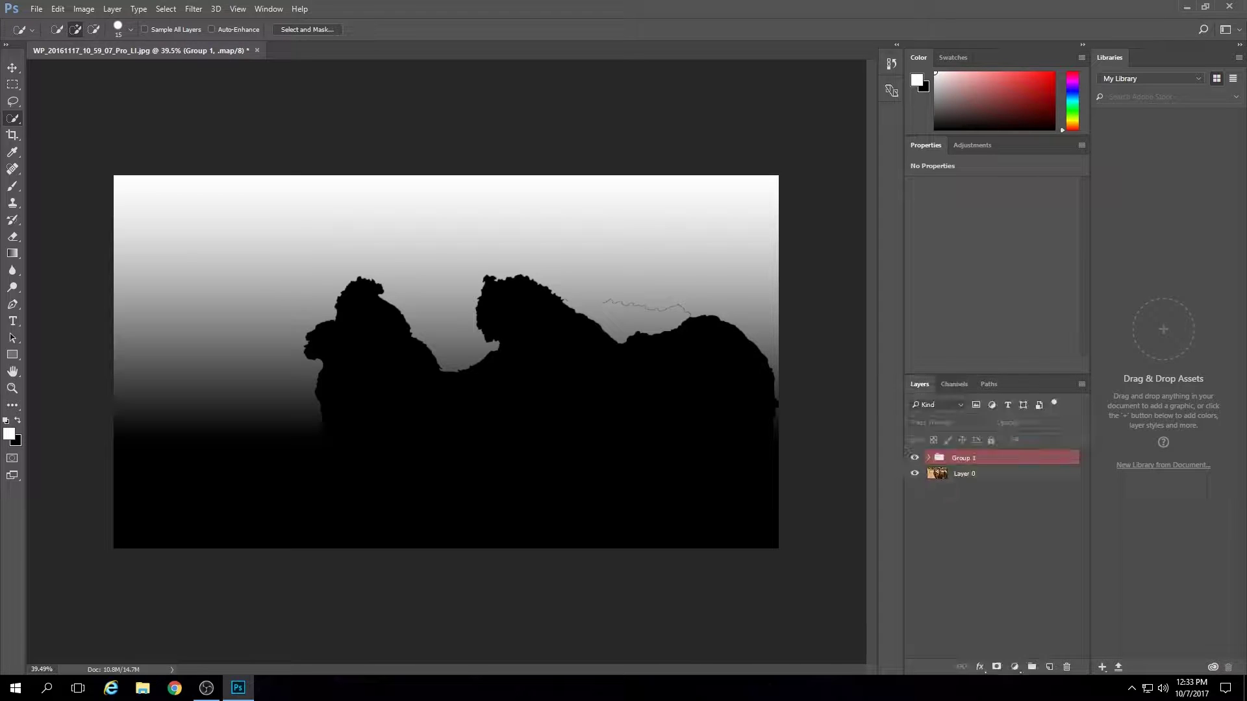
click(960, 475)
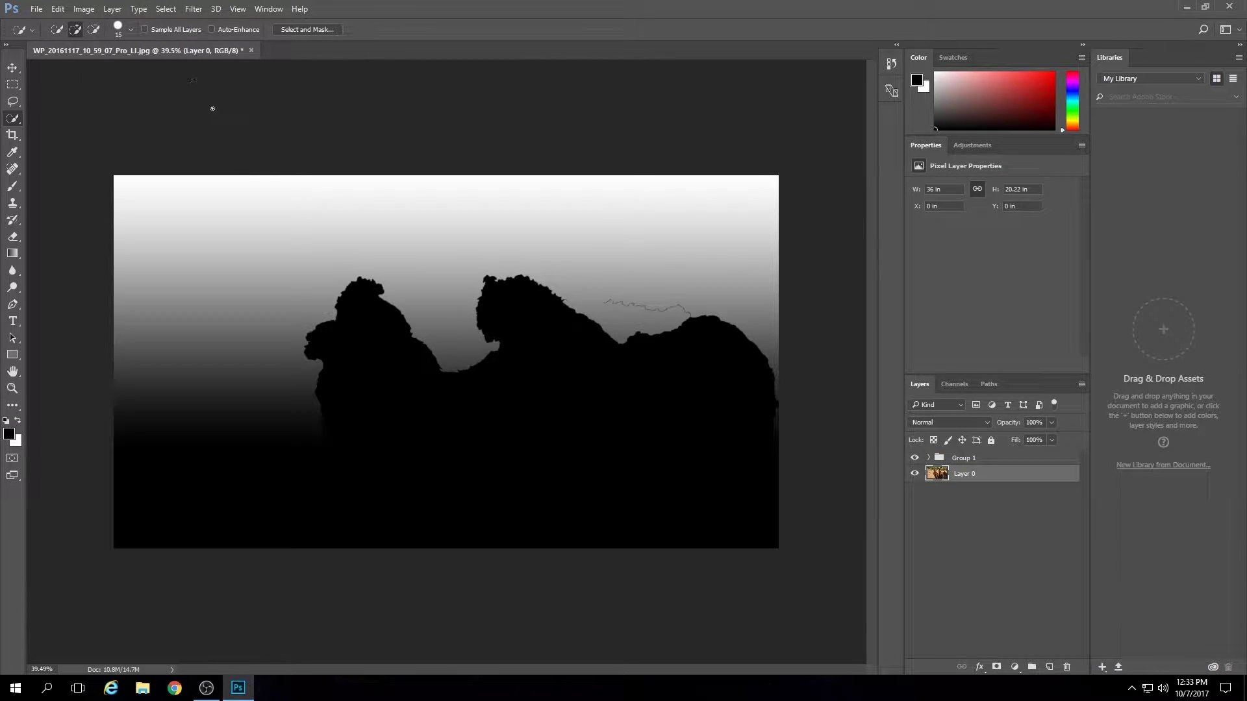
Hide Group 1 and apply Lens Blur using the map channel, Radius 45, with raised Brightness
click(914, 458)
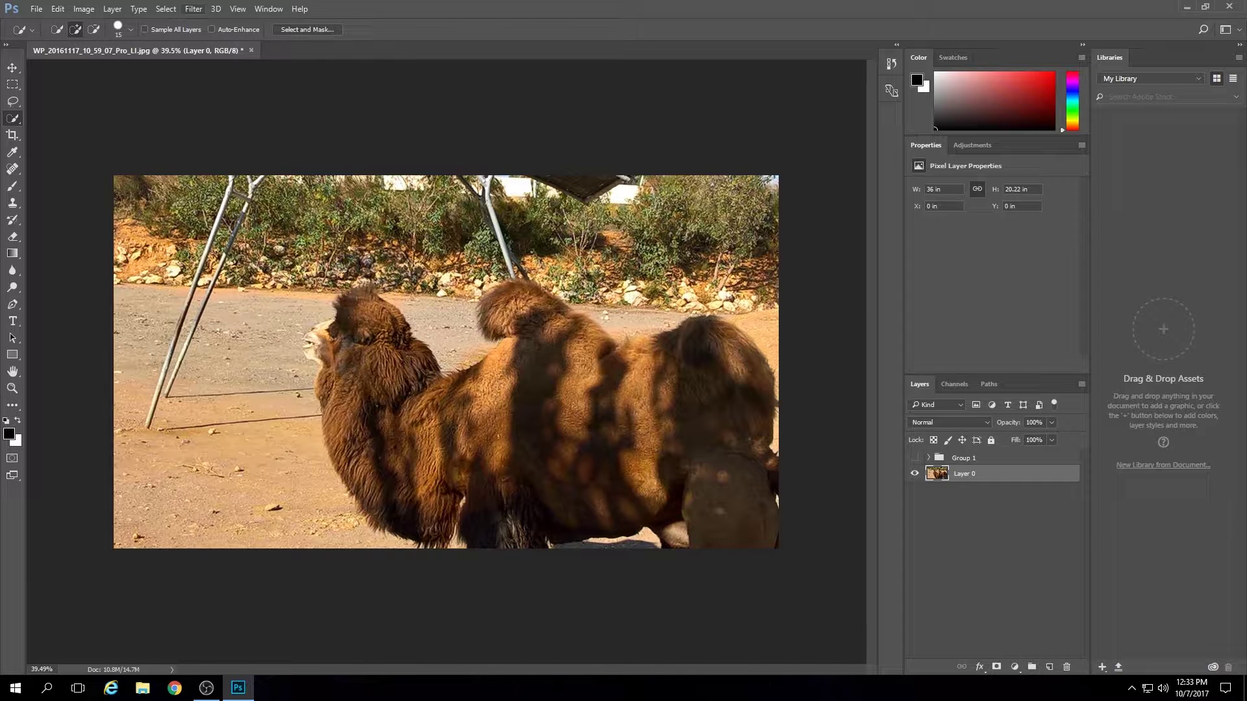
click(193, 8)
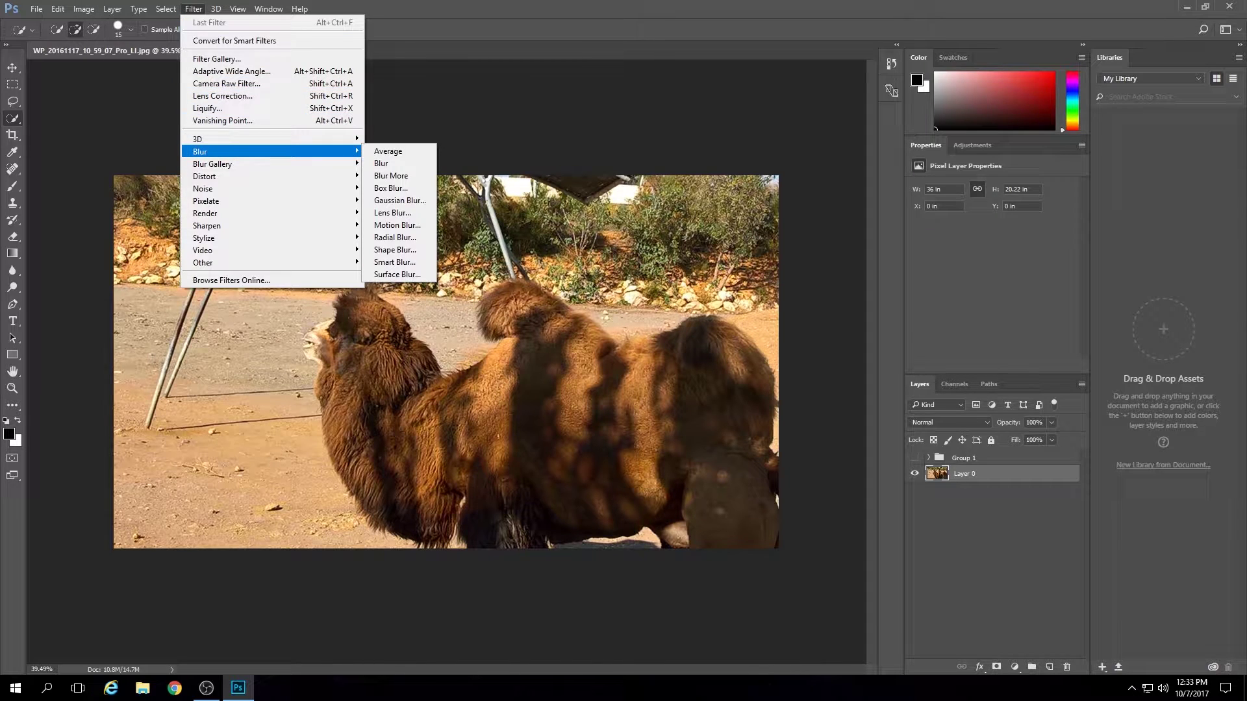
click(393, 212)
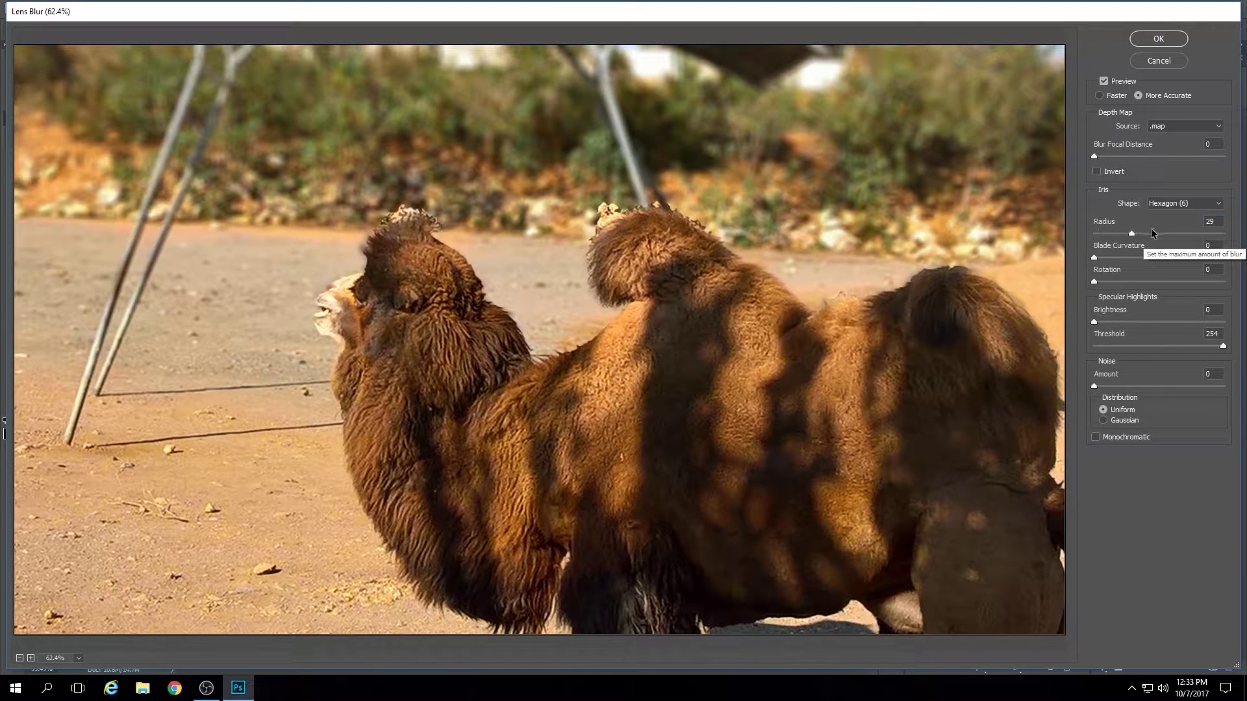
click(1151, 231)
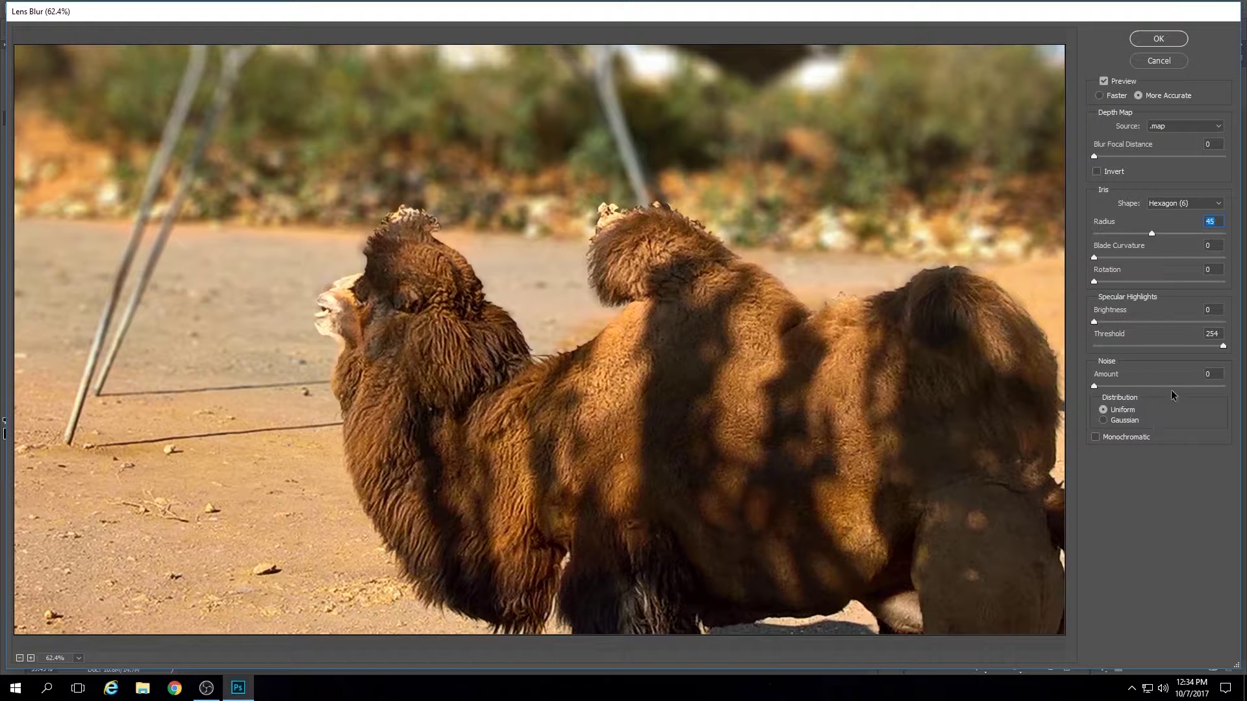
drag(1094, 322, 1190, 322)
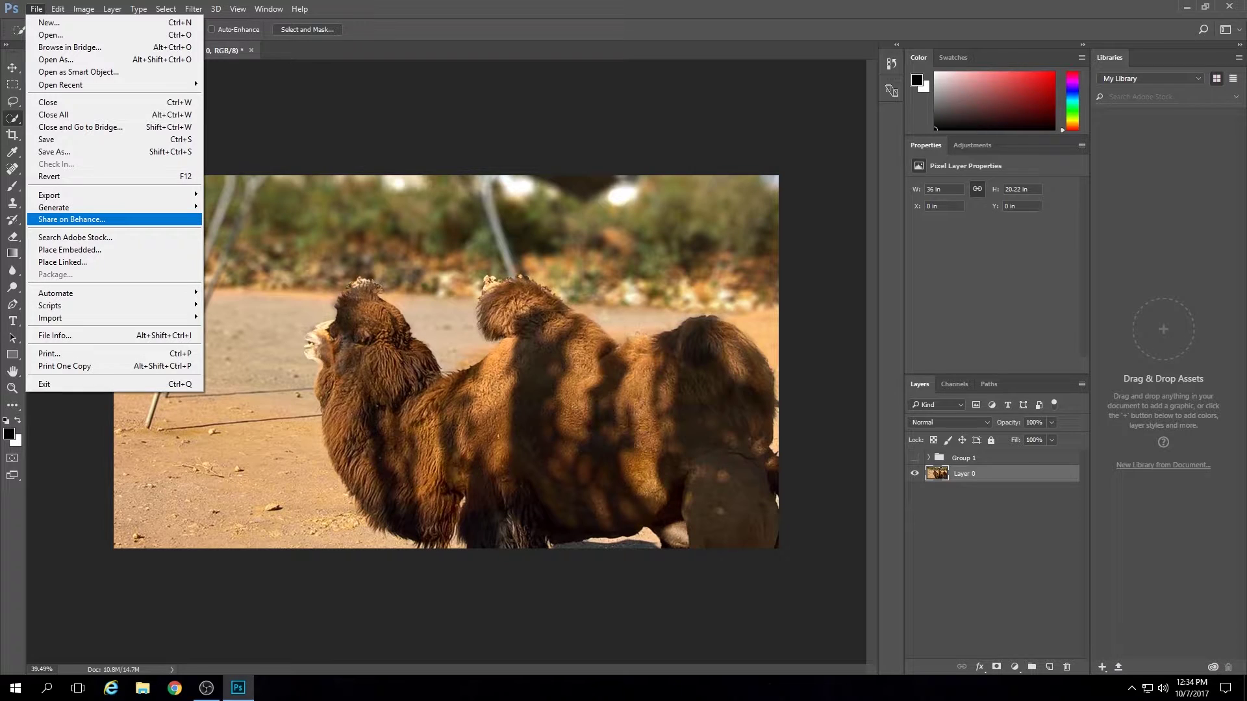
Set up Export As for a 100%-quality JPG with Preserve Details resampling
key(Up)
key(Up)
key(Right)
key(Down)
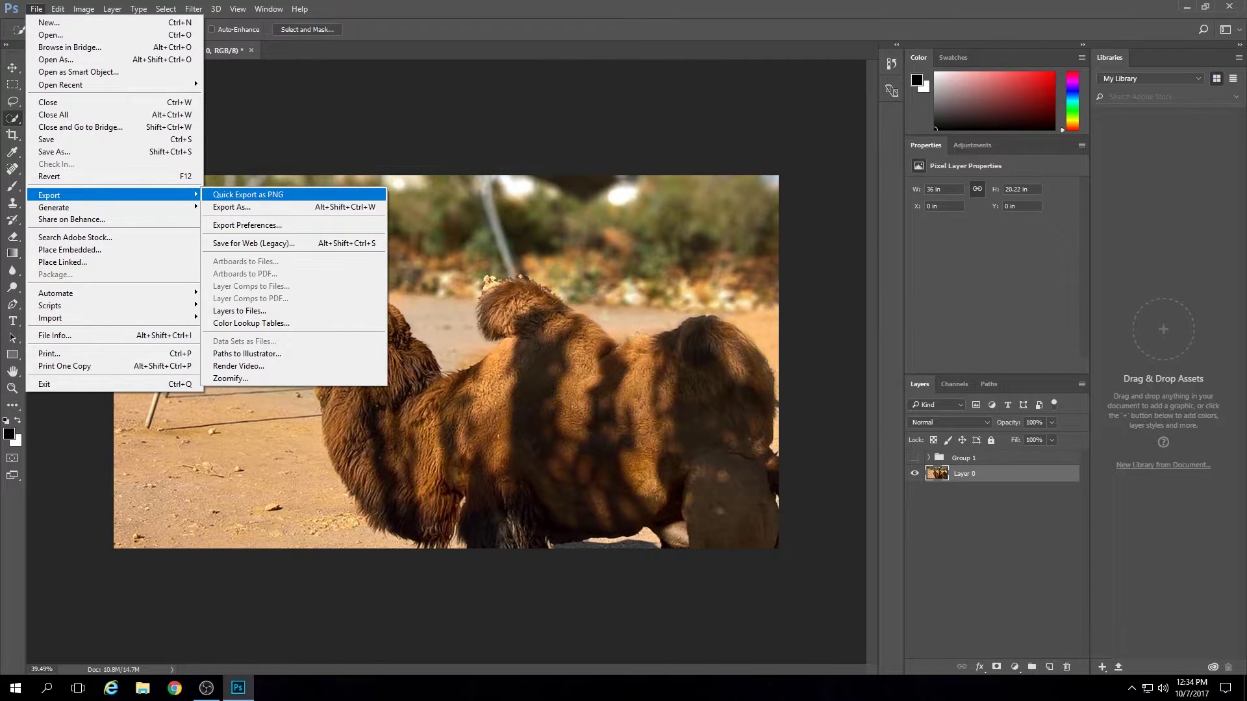
key(Return)
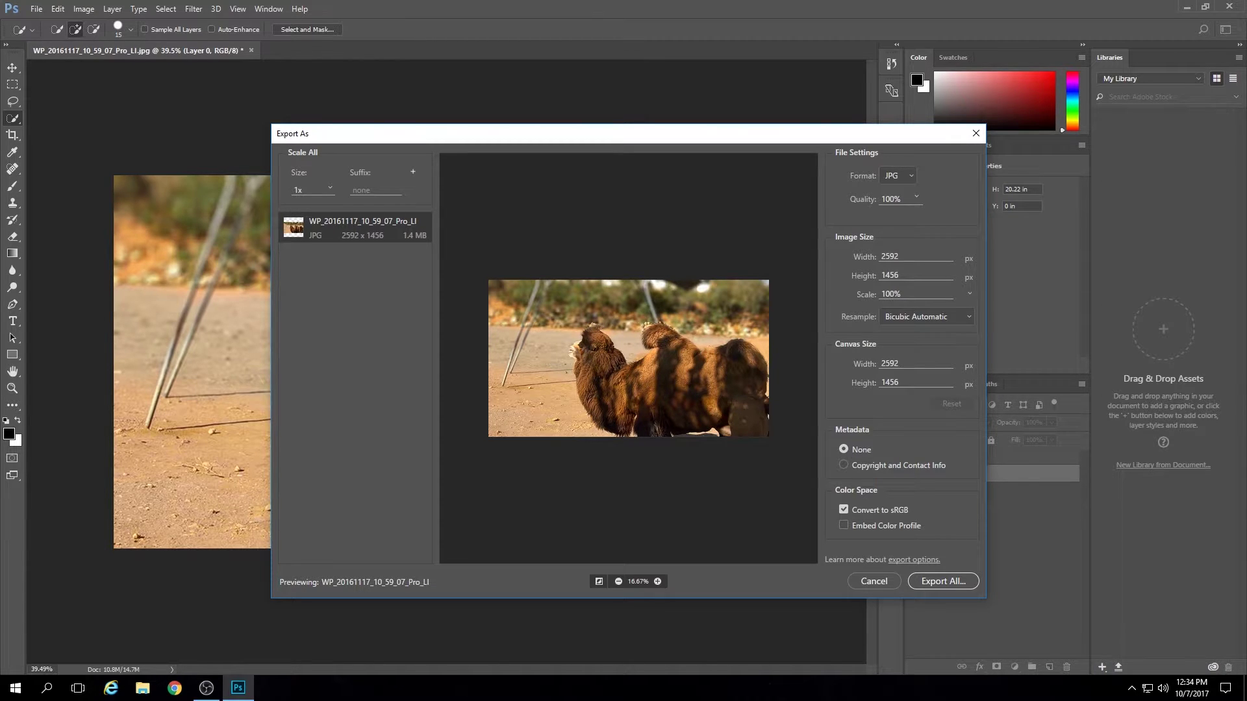
click(925, 316)
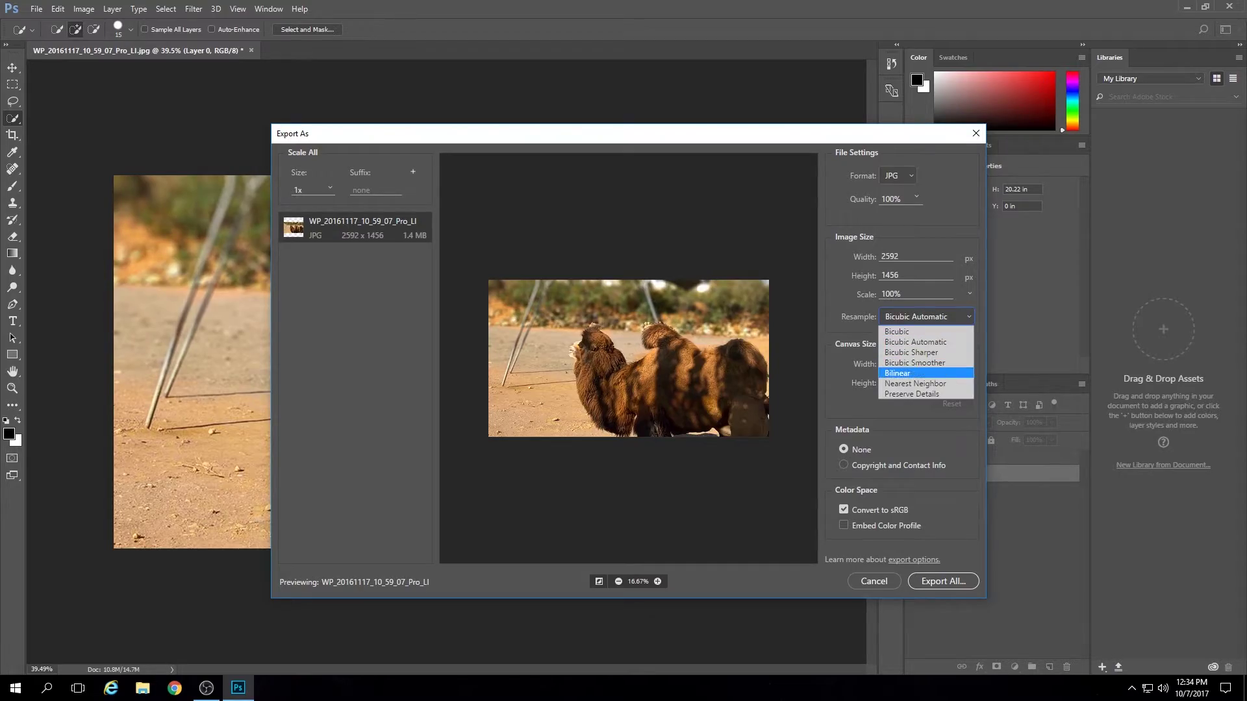
click(911, 394)
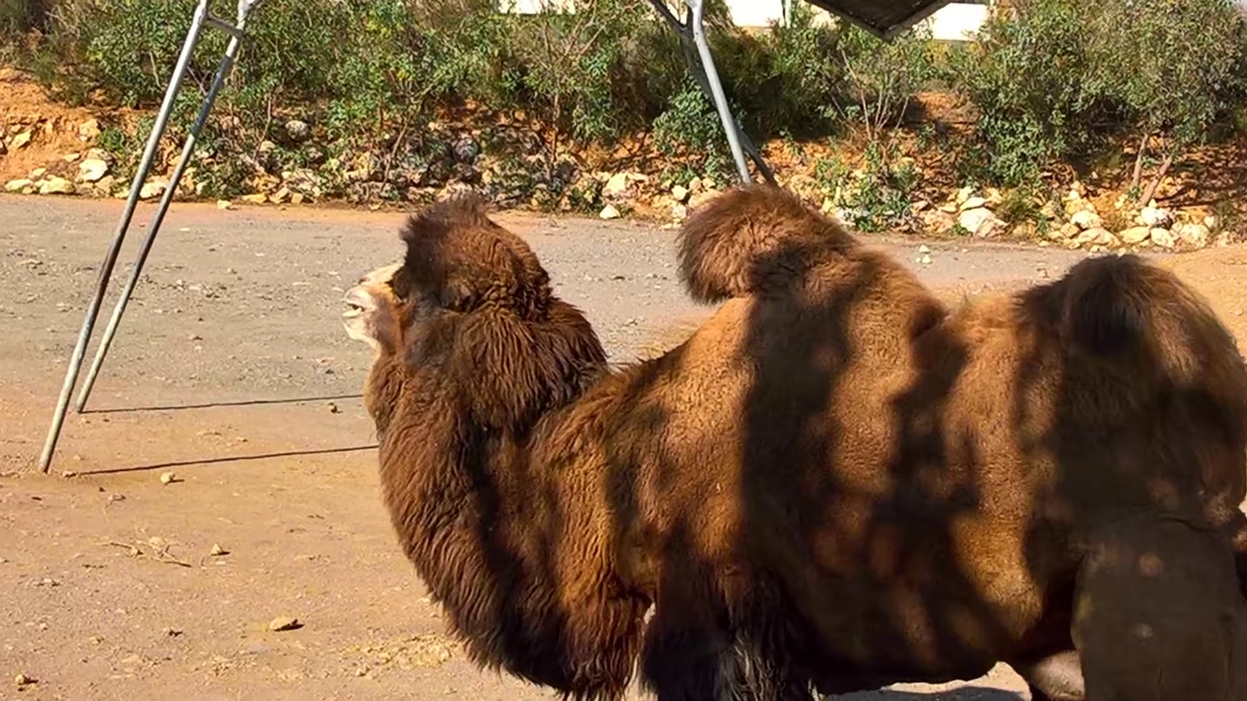